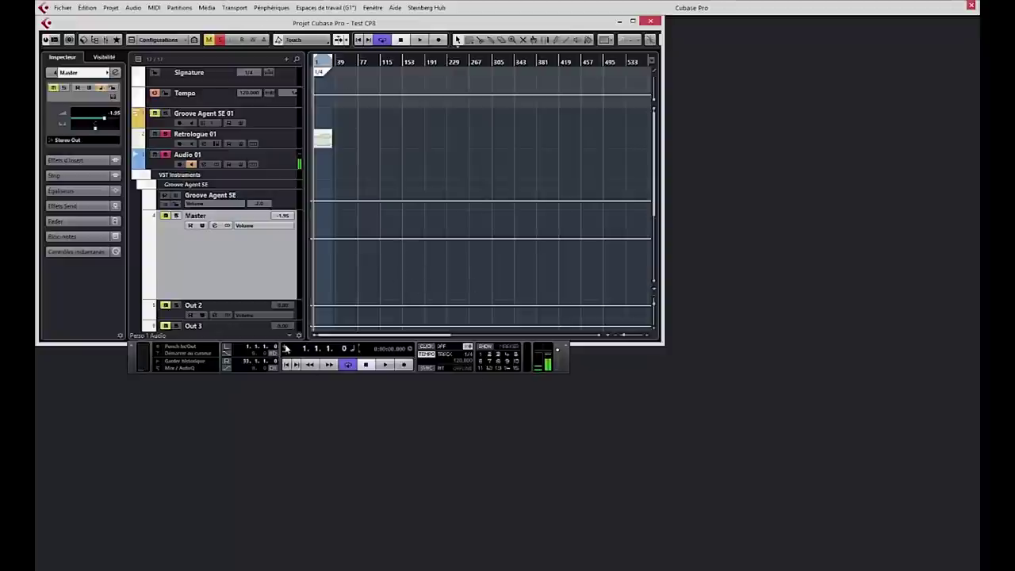
- Place the transport bar lower in the workspace and extend the project window downward
left_click_drag(280, 346, 330, 429)
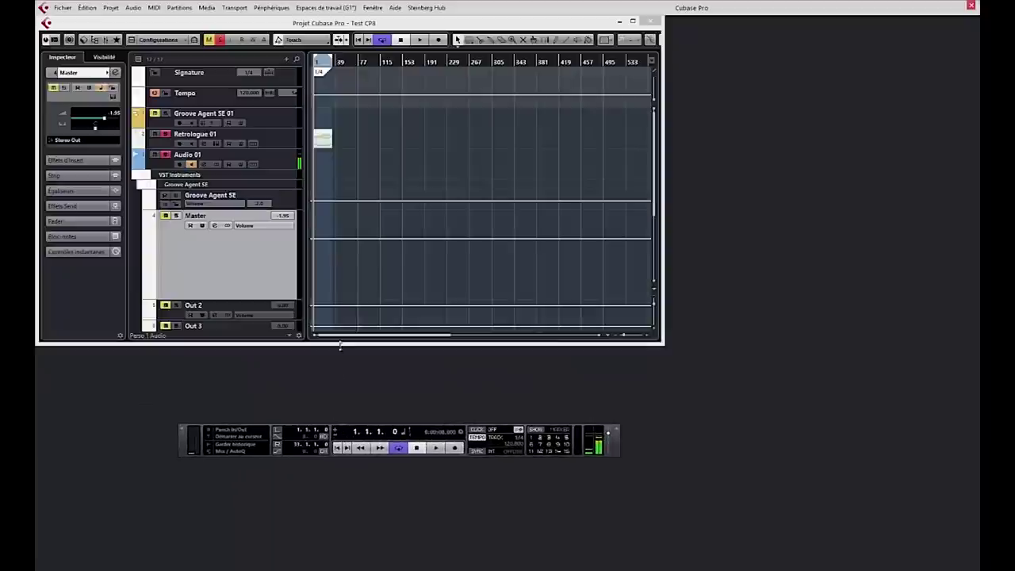
left_click_drag(360, 344, 360, 393)
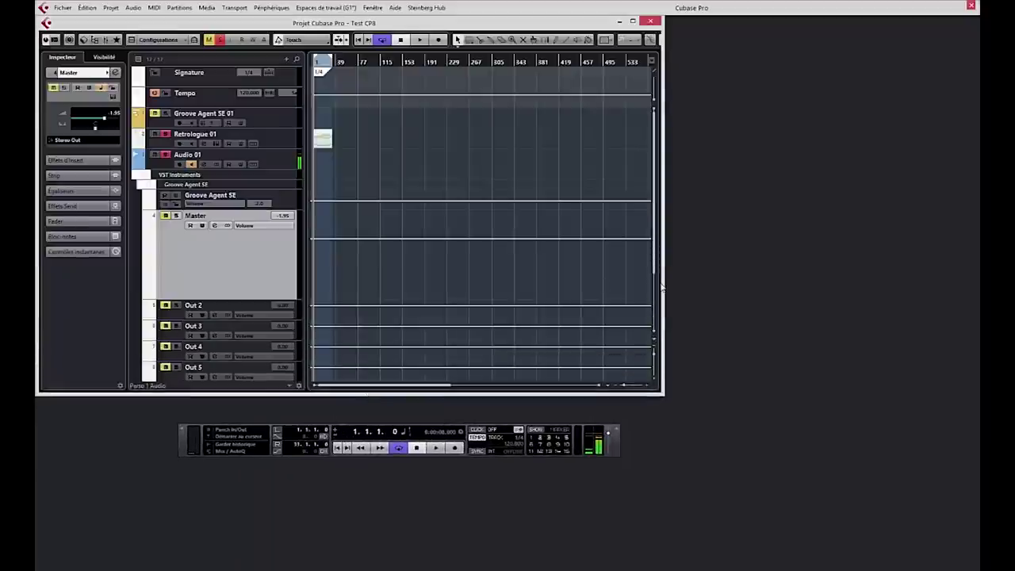
- Load the Project + MixConsole (minimal) workspace, followed by Project + MixConsole + Racks (HD)
left_click(317, 7)
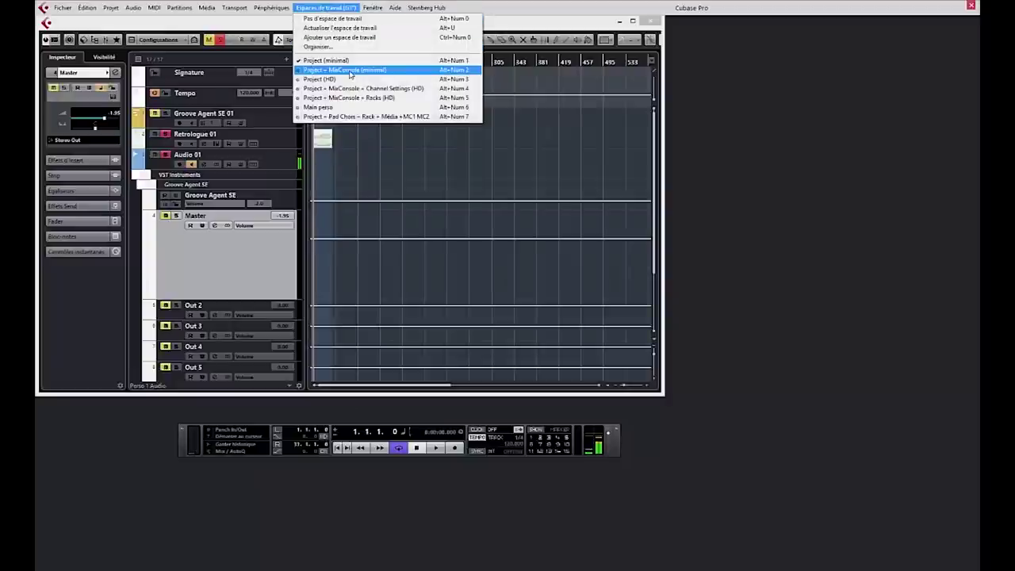
left_click(350, 71)
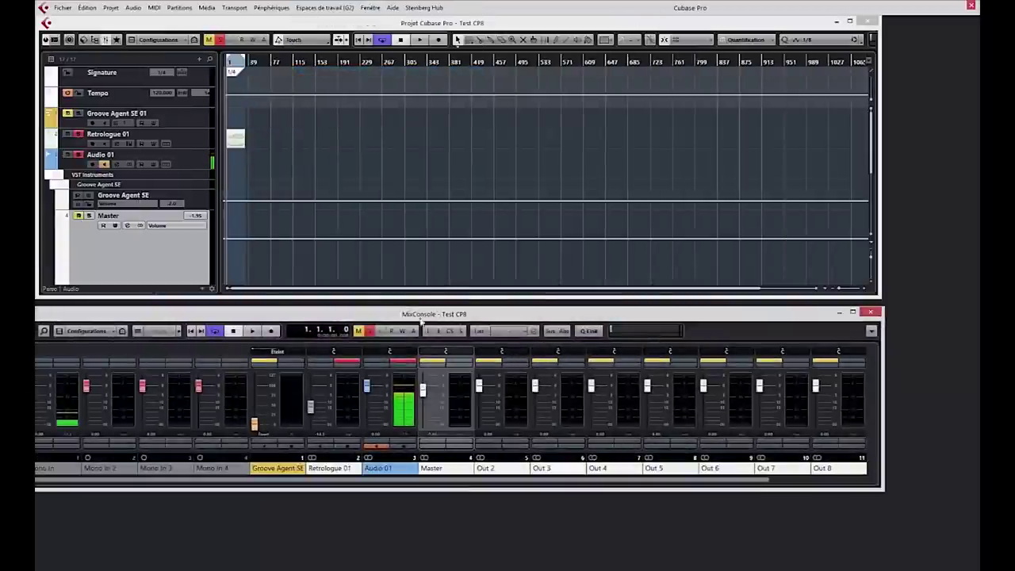
left_click(325, 9)
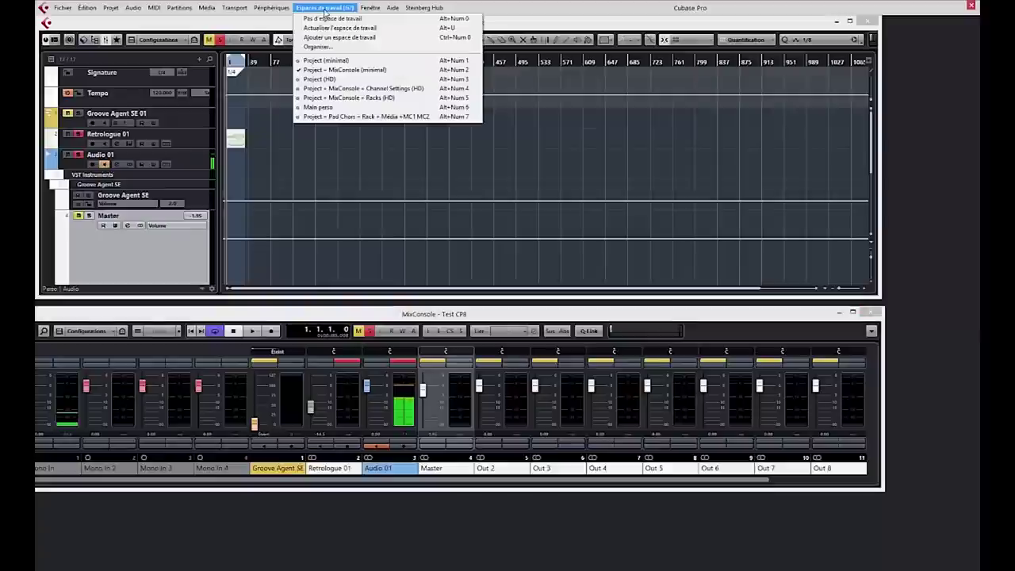
left_click(330, 98)
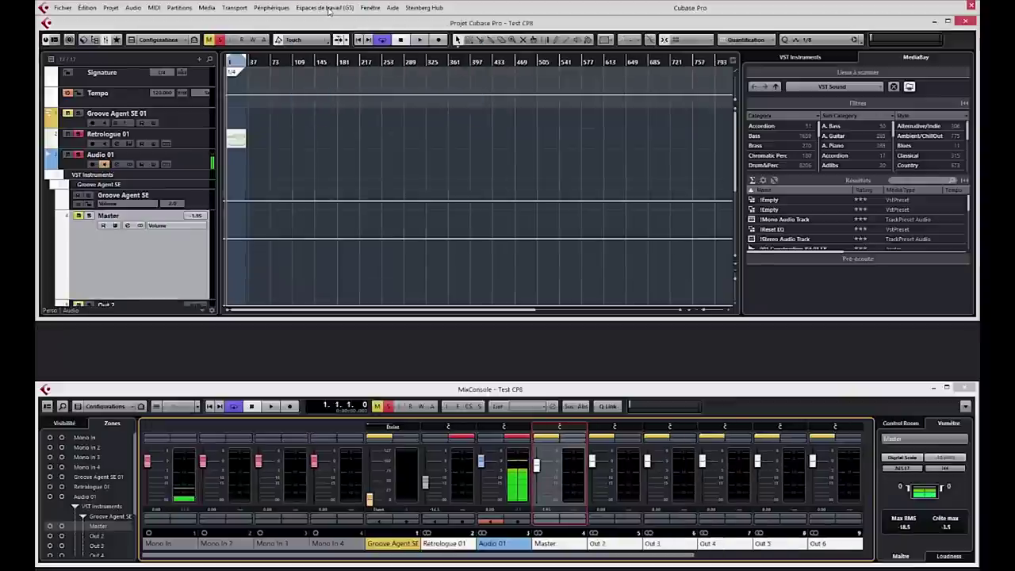
- Enlarge the project window and the MixConsole to close the gap between them
left_click(321, 8)
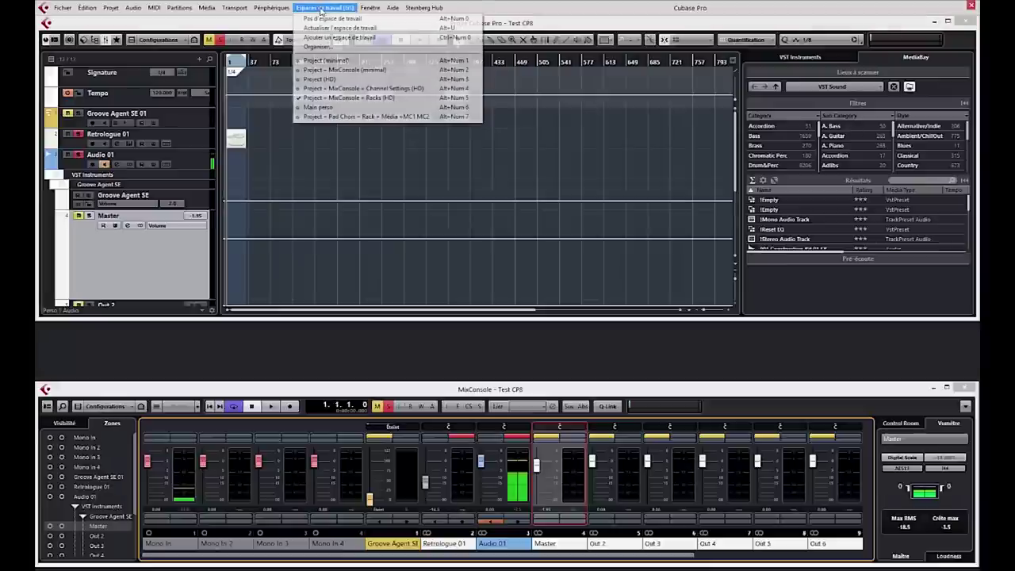
left_click(424, 323)
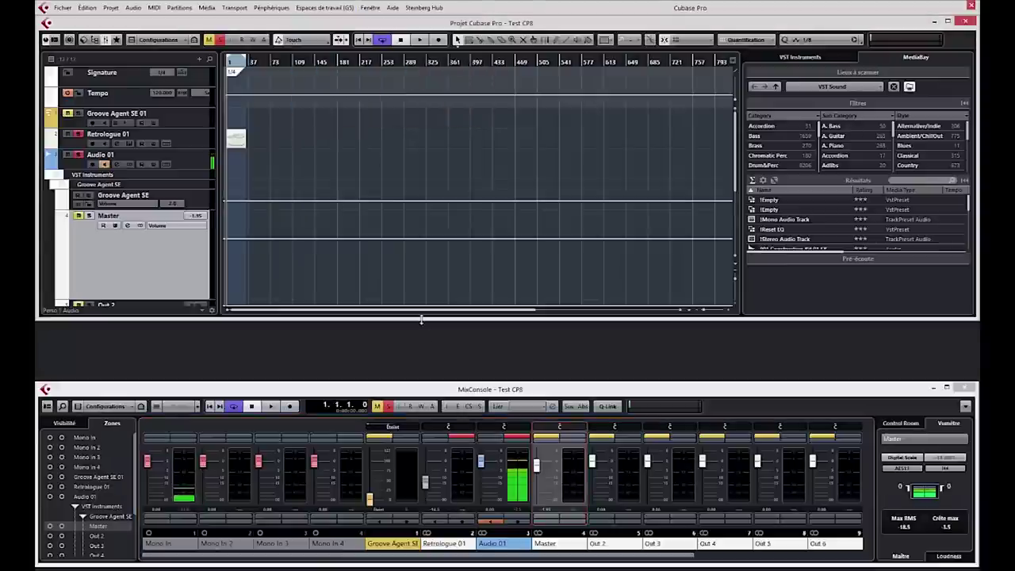
left_click_drag(424, 322, 426, 363)
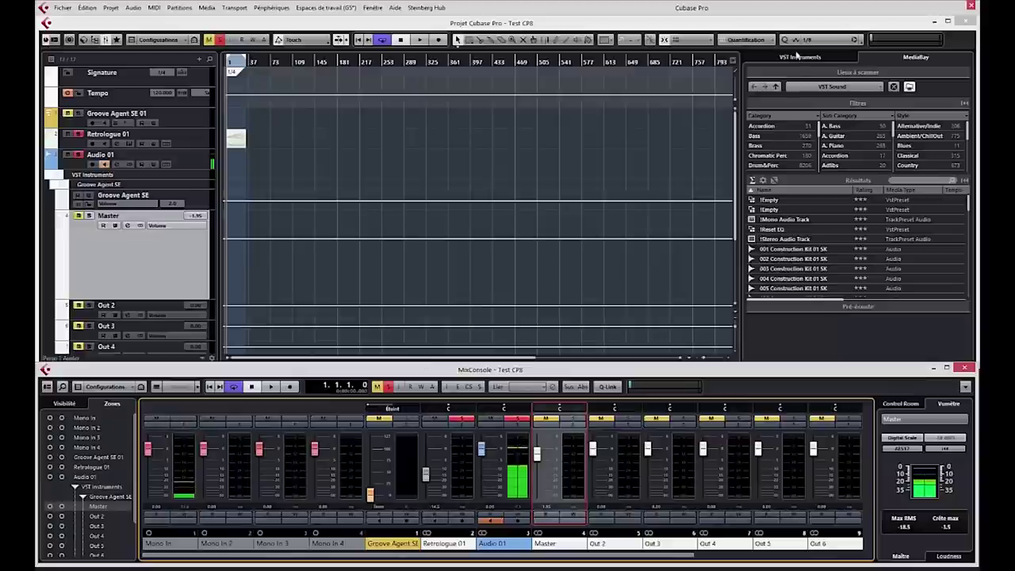
- Compare the VST Instruments and MediaBay racks in the project window, ending on VST Instruments
left_click(798, 58)
left_click(899, 58)
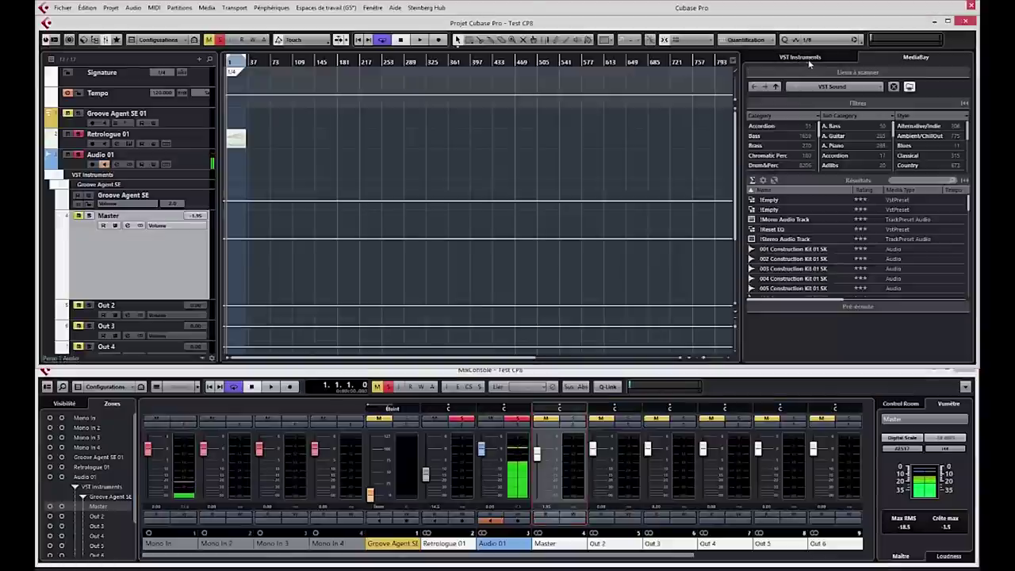
left_click(811, 61)
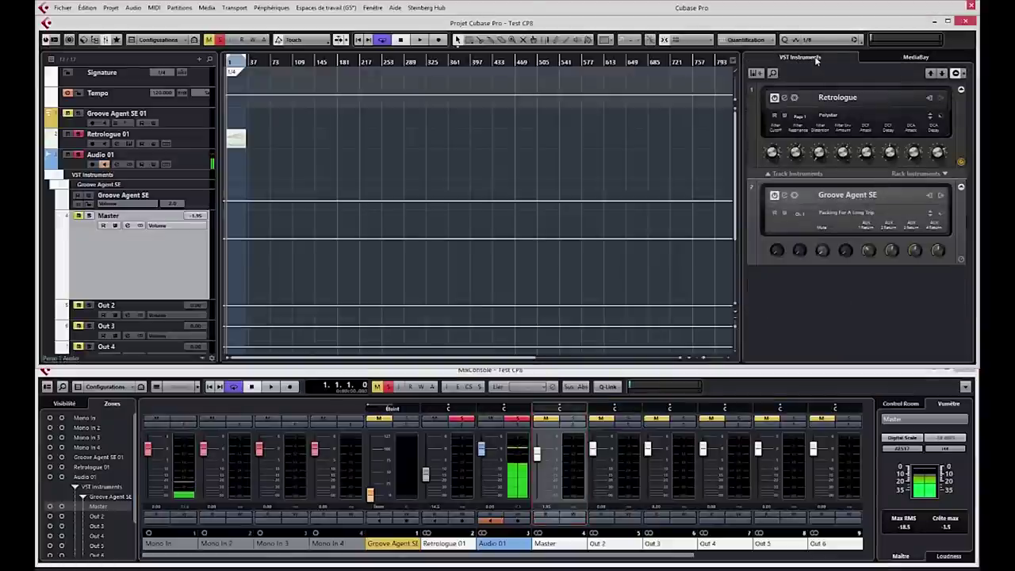
left_click(902, 61)
left_click(817, 61)
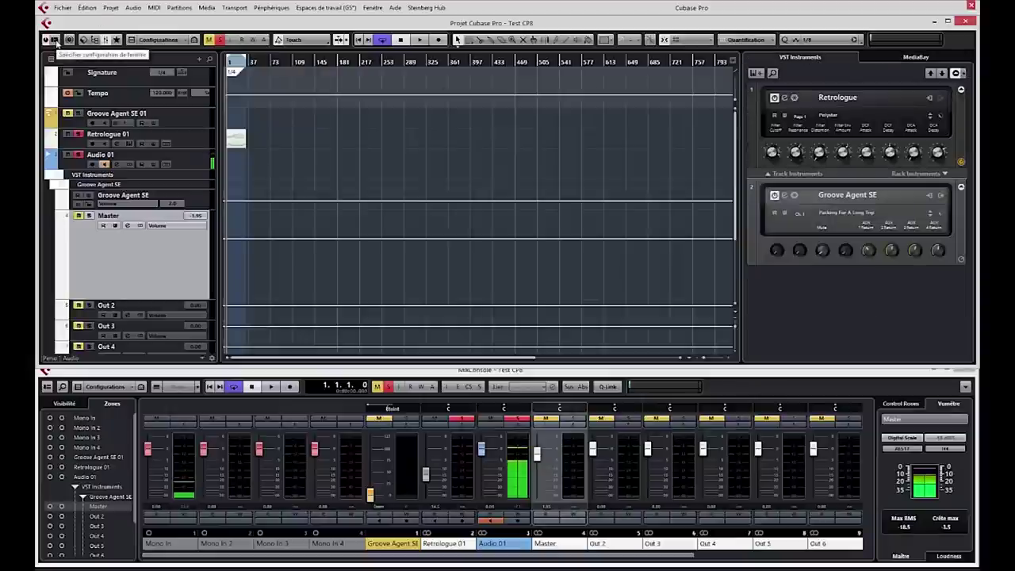
- Show the Inspector in the project window and update the current workspace with this layout
left_click(55, 41)
left_click(145, 94)
left_click(145, 94)
left_click(62, 93)
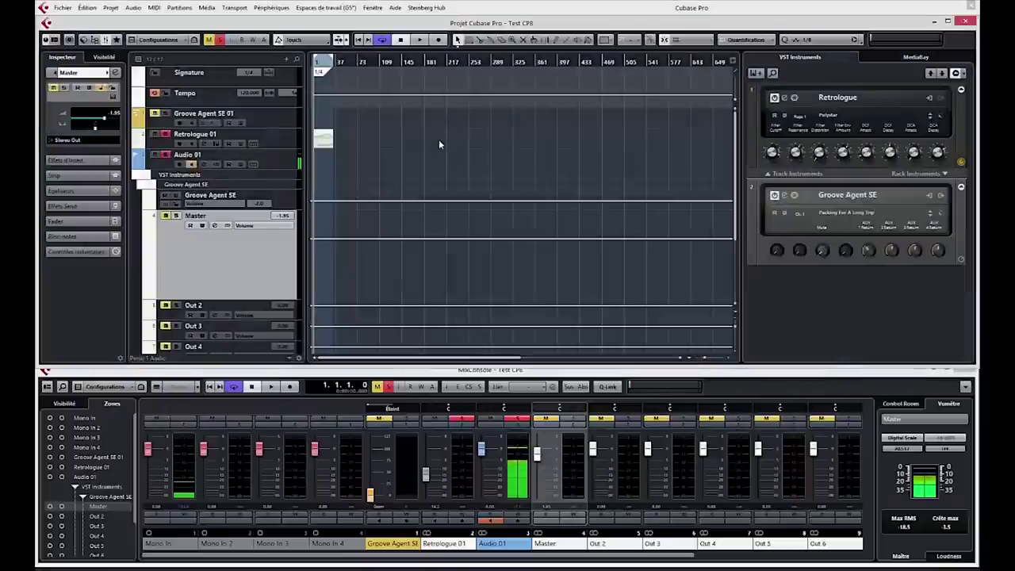
left_click(338, 8)
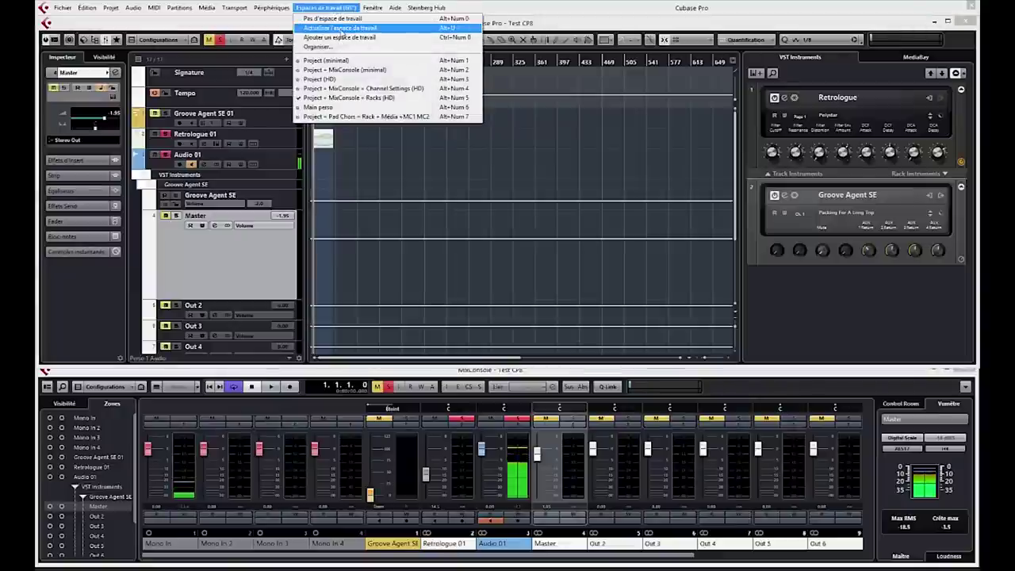
left_click(342, 30)
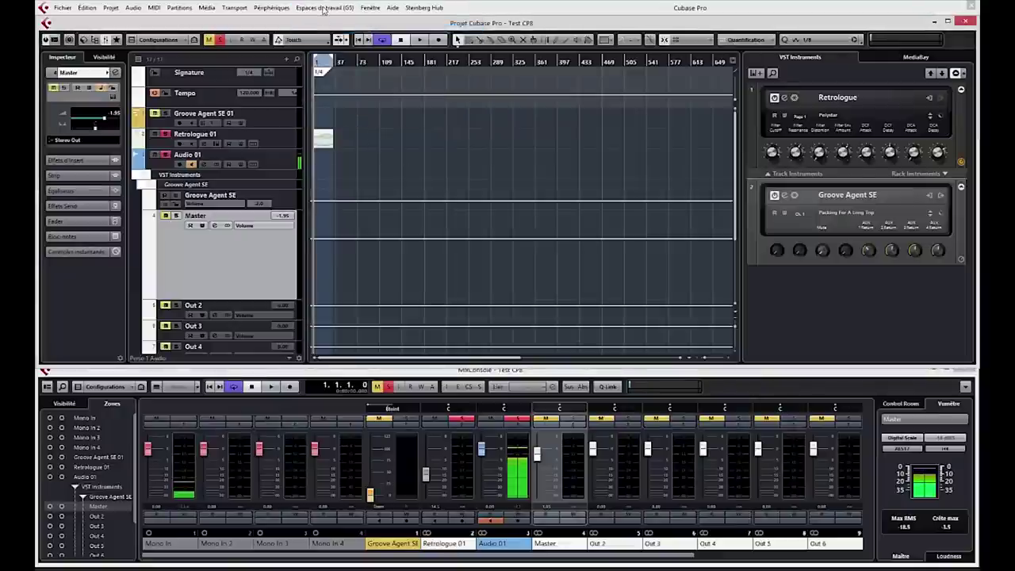
- Review the saved workspaces in the workspace organizer and the options for adding a new workspace, without creating one
left_click(325, 7)
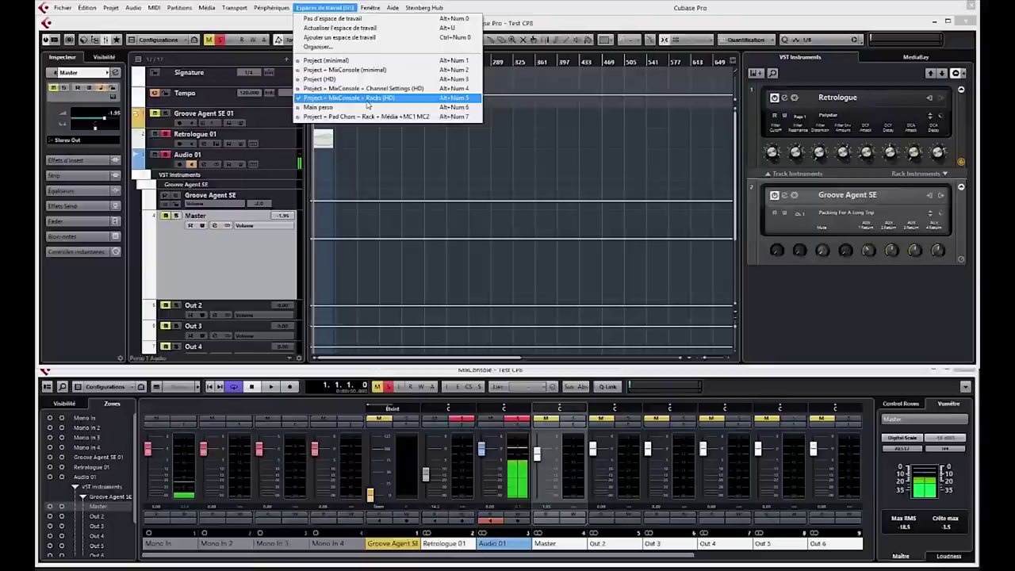
left_click(322, 46)
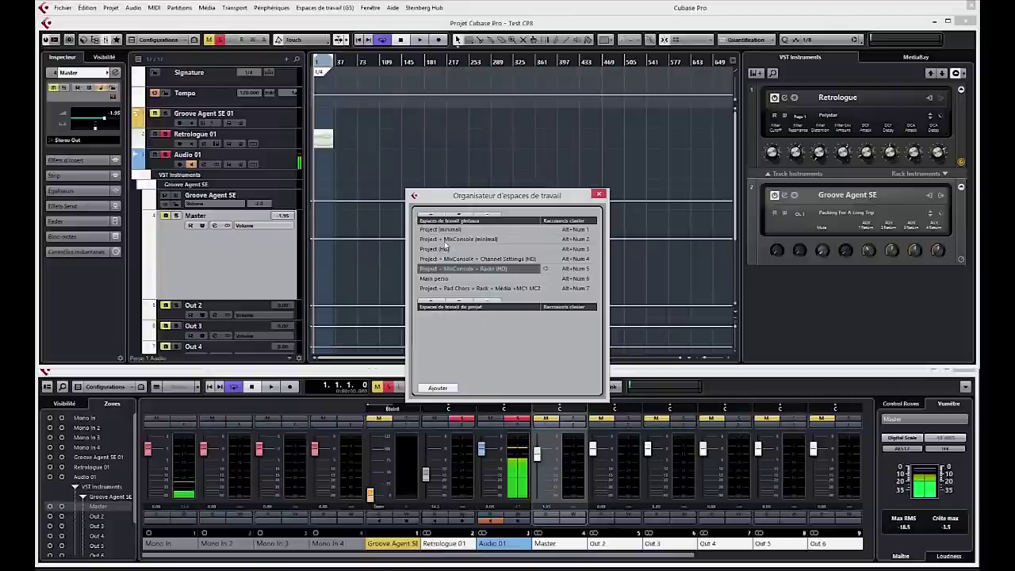
left_click(599, 194)
left_click(330, 8)
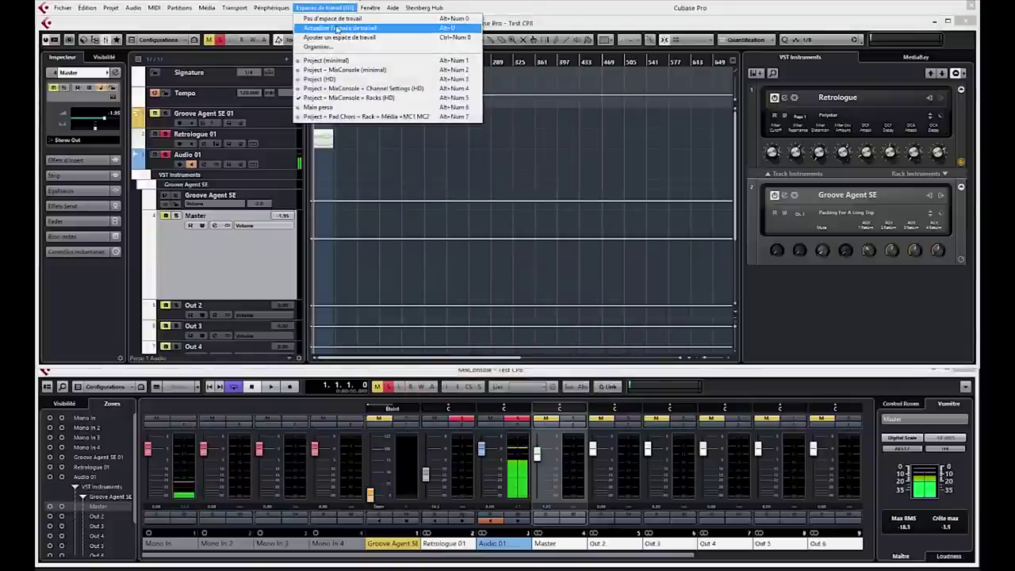
left_click(339, 38)
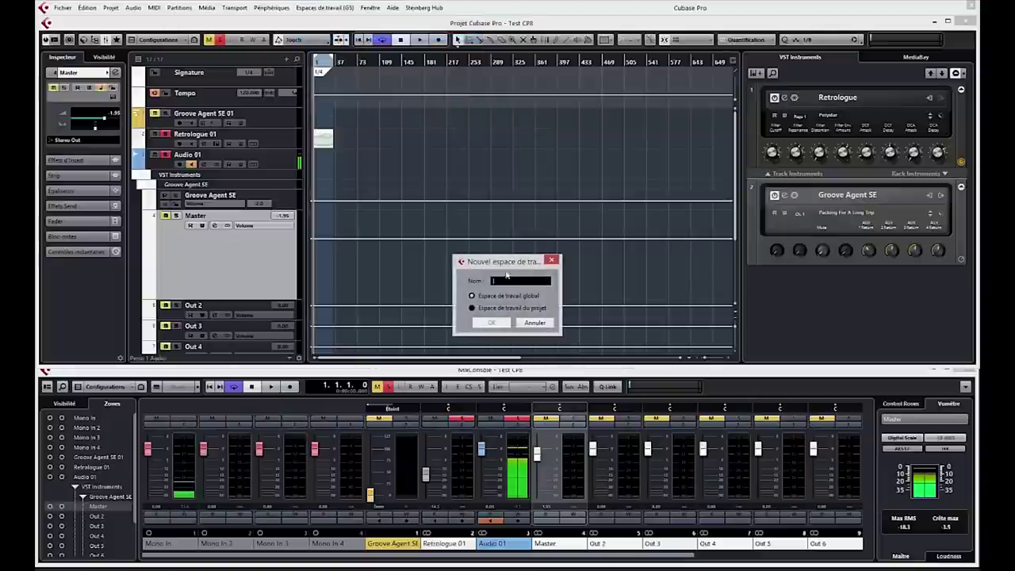
left_click(535, 324)
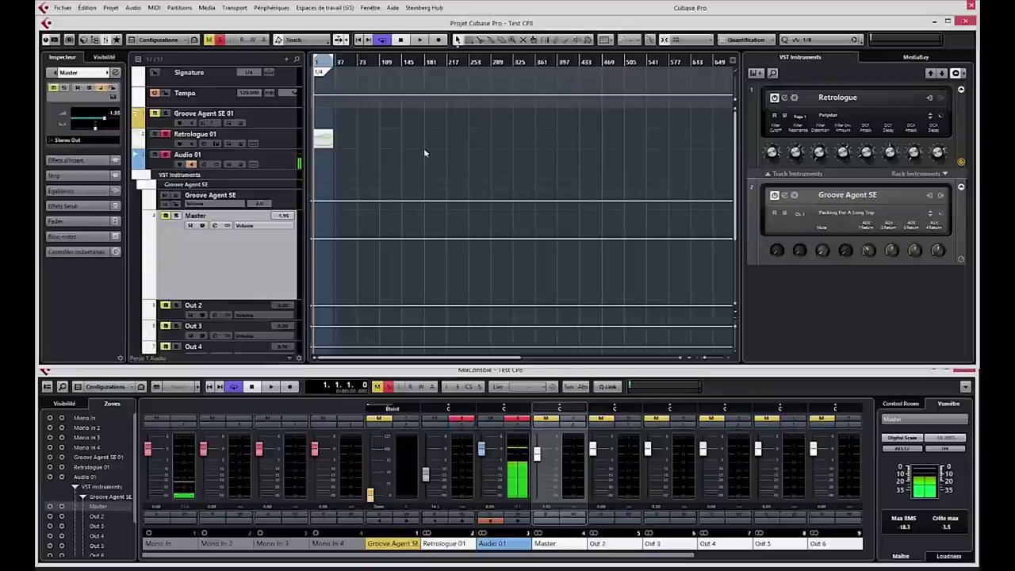
- Hide the quick controls in the VST Instruments rack, glance at MediaBay and return to the instruments
key("ctrl")
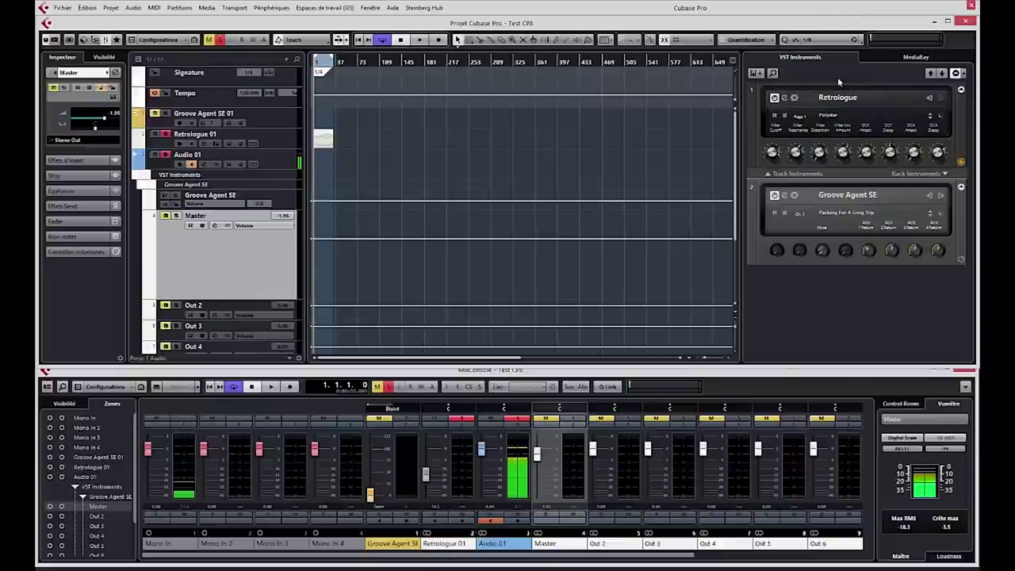
left_click(955, 73)
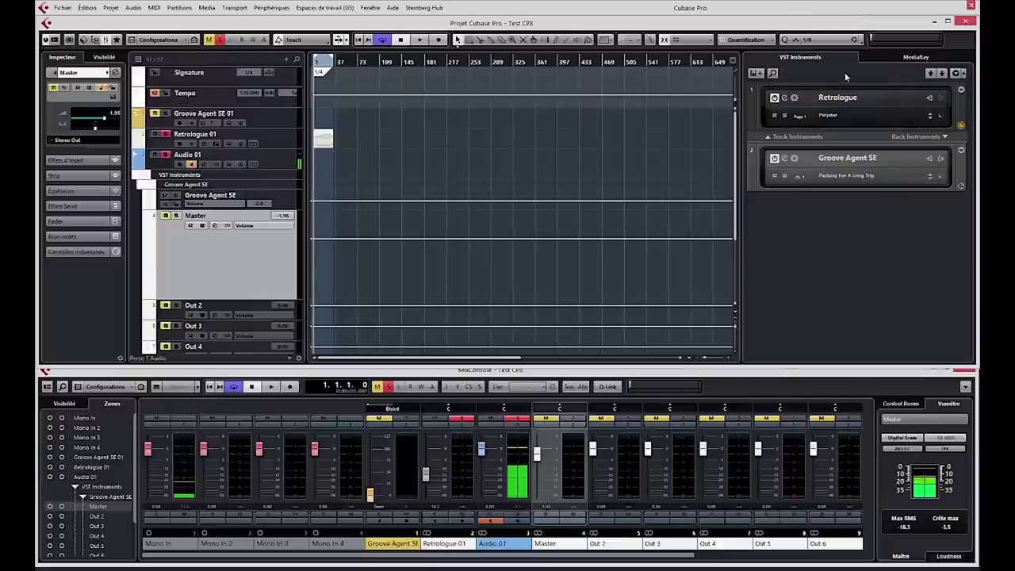
left_click(919, 58)
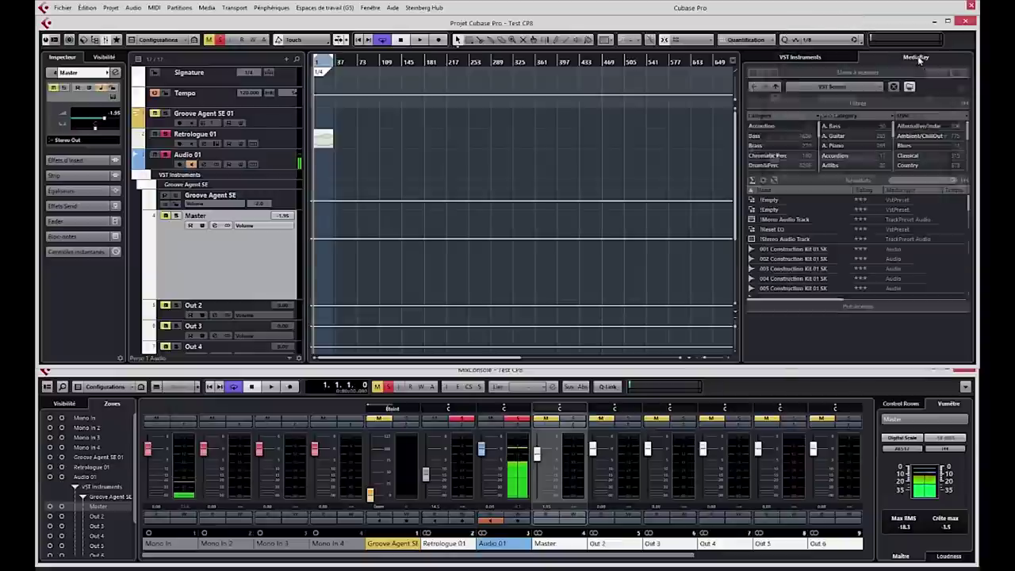
left_click(818, 59)
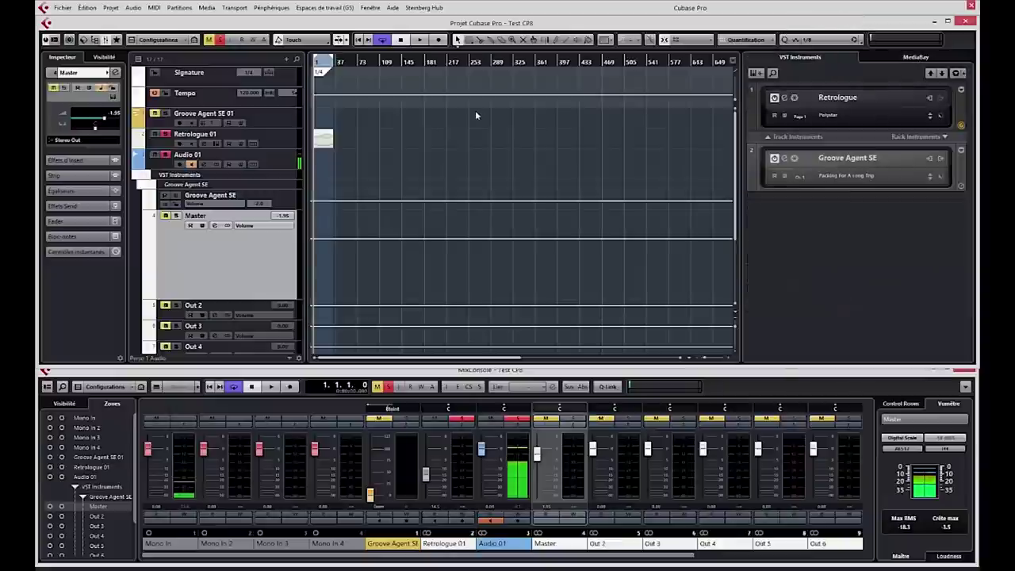
- Show the status line and info line in the project window, keeping the Inspector and racks displayed
left_click(54, 41)
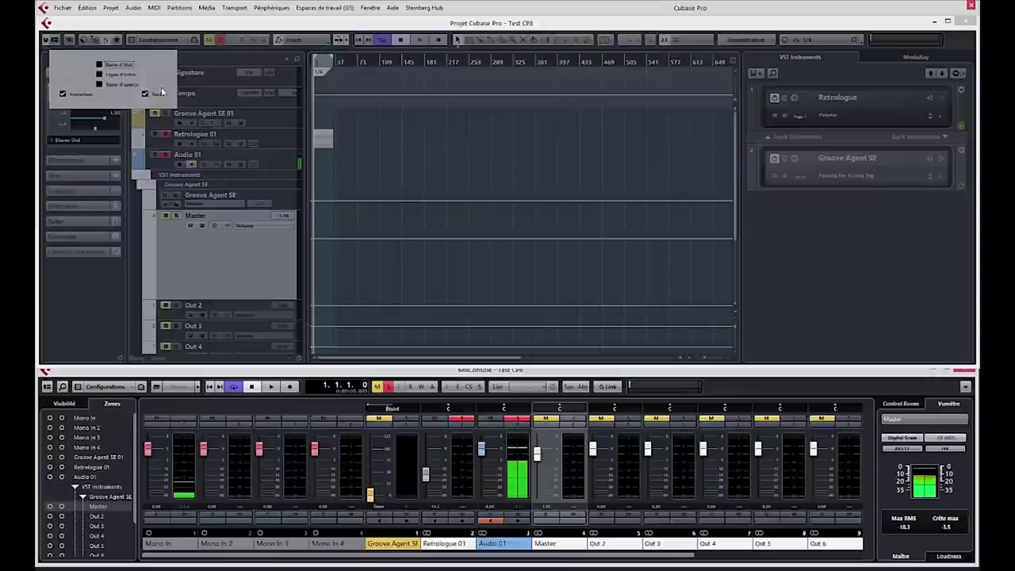
left_click(99, 64)
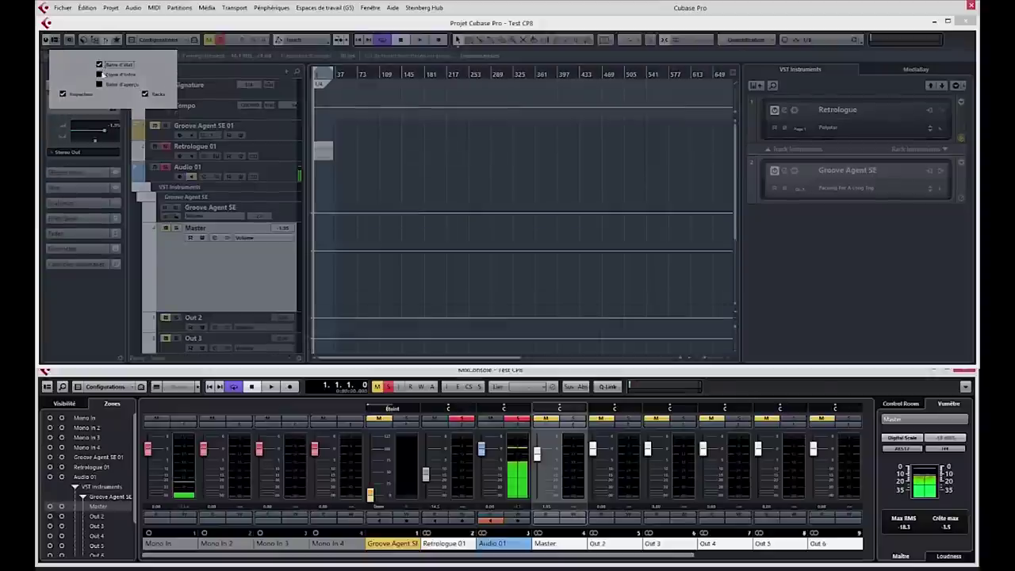
left_click(100, 75)
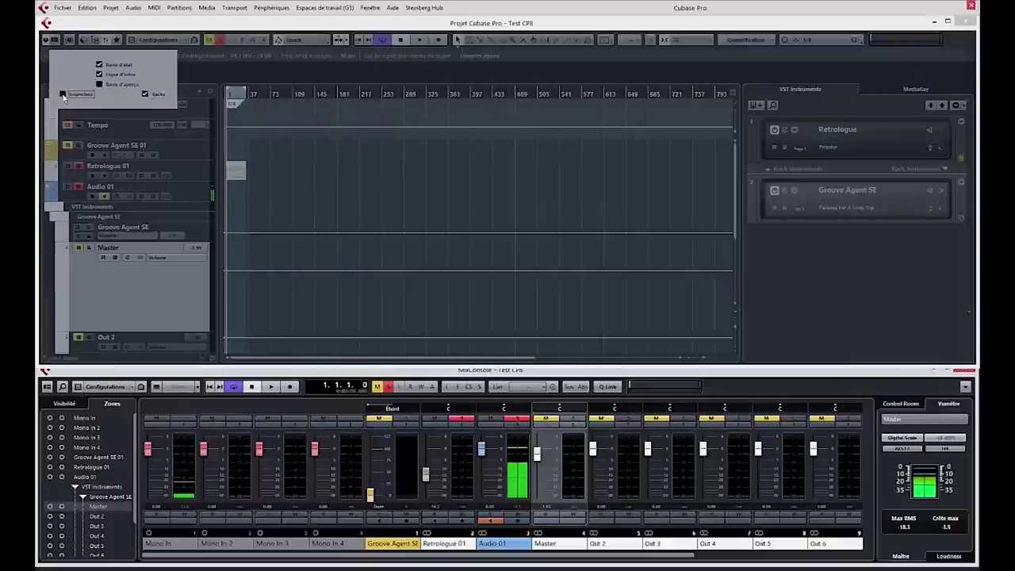
left_click(447, 159)
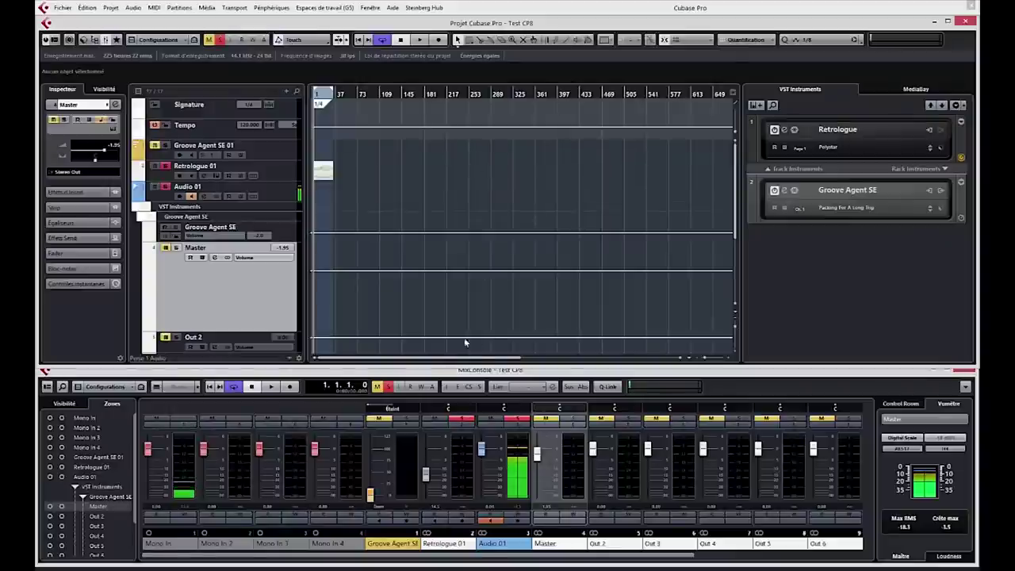
- Shorten the project window and extend the MixConsole upward to give its faders more height
left_click_drag(477, 364, 482, 277)
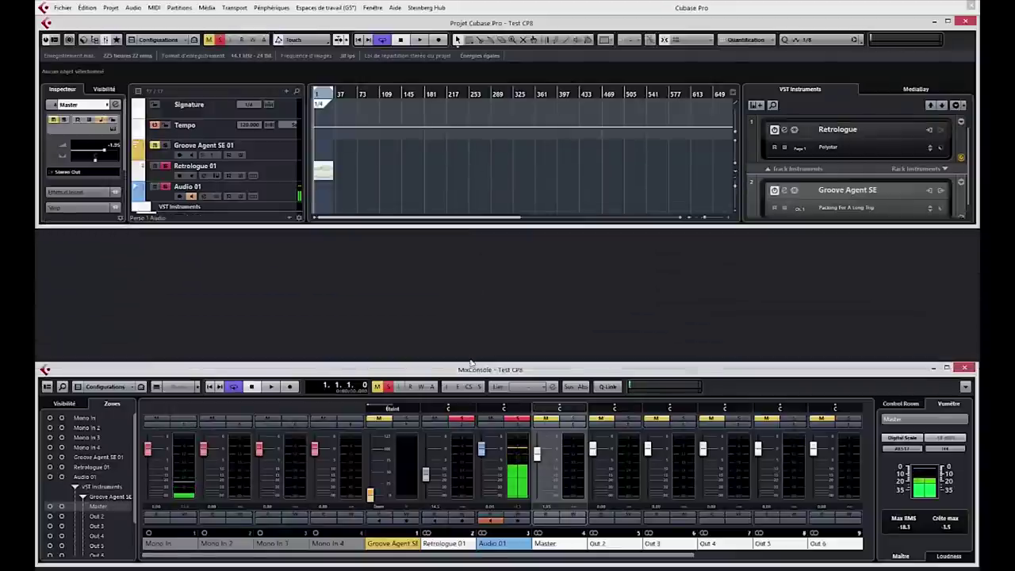
left_click_drag(470, 363, 472, 257)
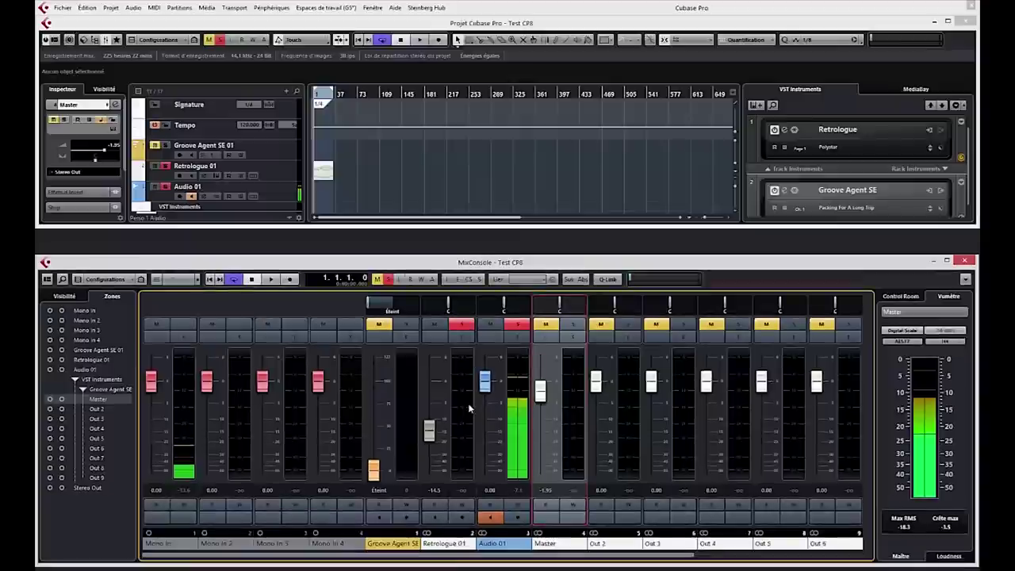
- Select the Retrologue 01 channel and narrow the MixConsole channels until every channel through Stereo Out fits
left_click(467, 402)
key("g")
key("g")
key("g")
key("g")
key("g")
key("g")
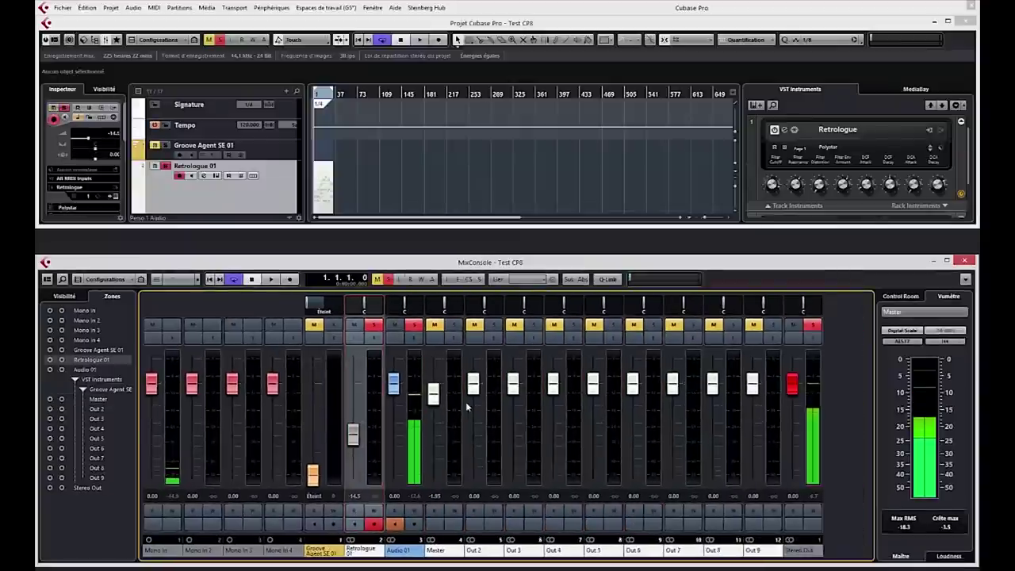
key("g")
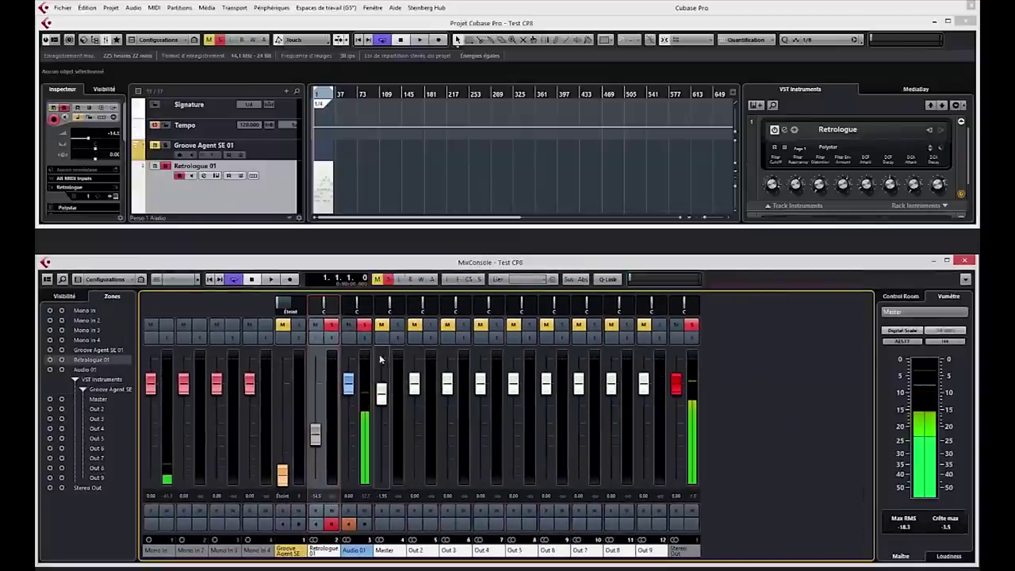
- Display the routing, insert, EQ, strip and send racks in the MixConsole and shift its window up over the project
left_click(158, 279)
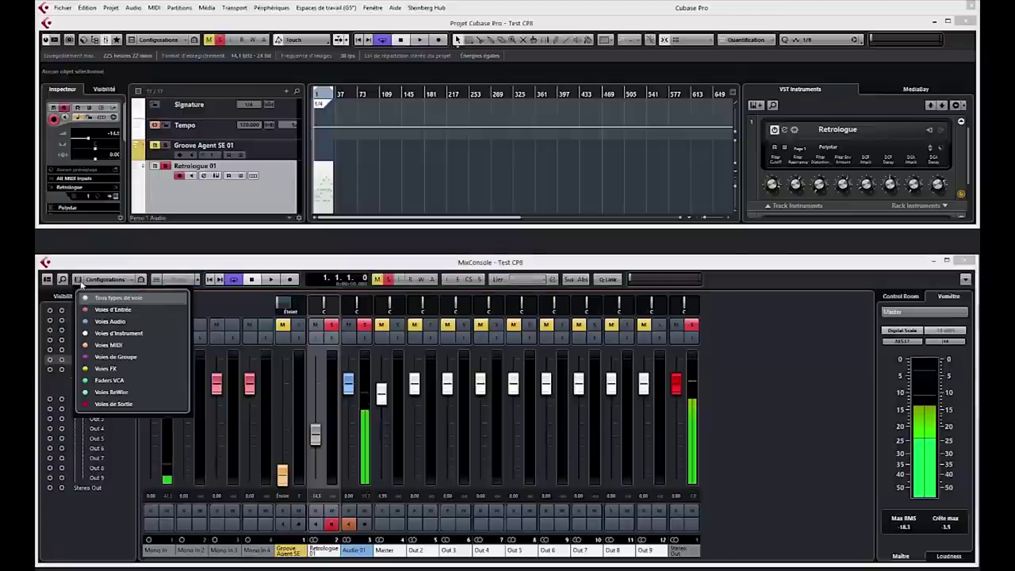
left_click(158, 295)
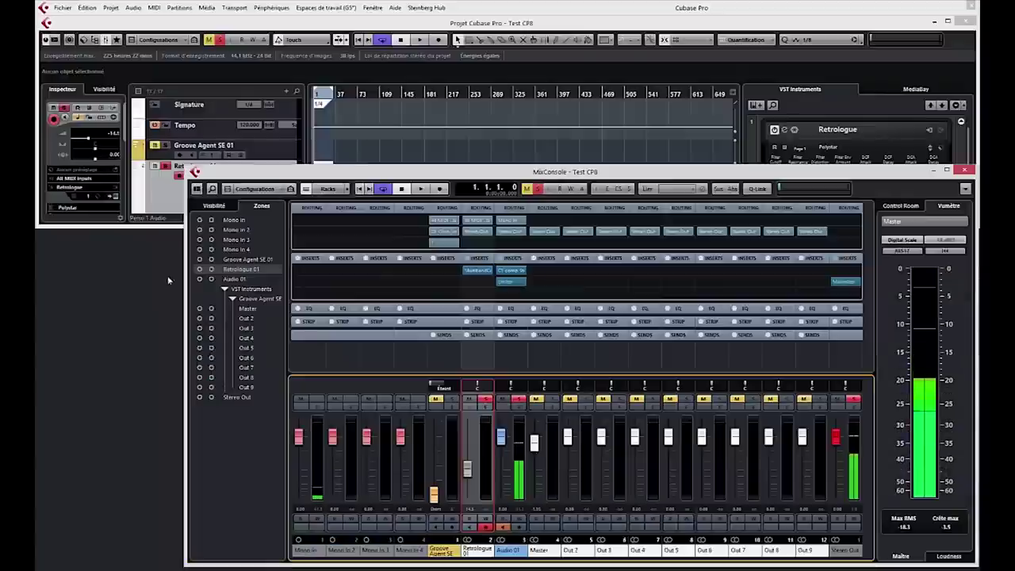
left_click_drag(484, 176, 331, 145)
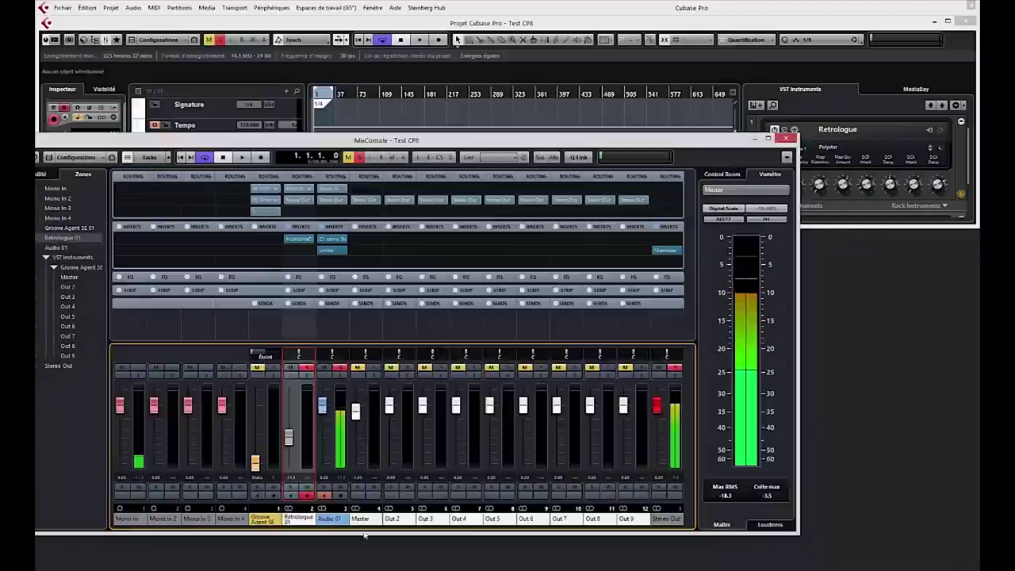
- Add a VCA fader controlling the channels Master through Out 9 and use it to shift their levels
left_click(374, 458)
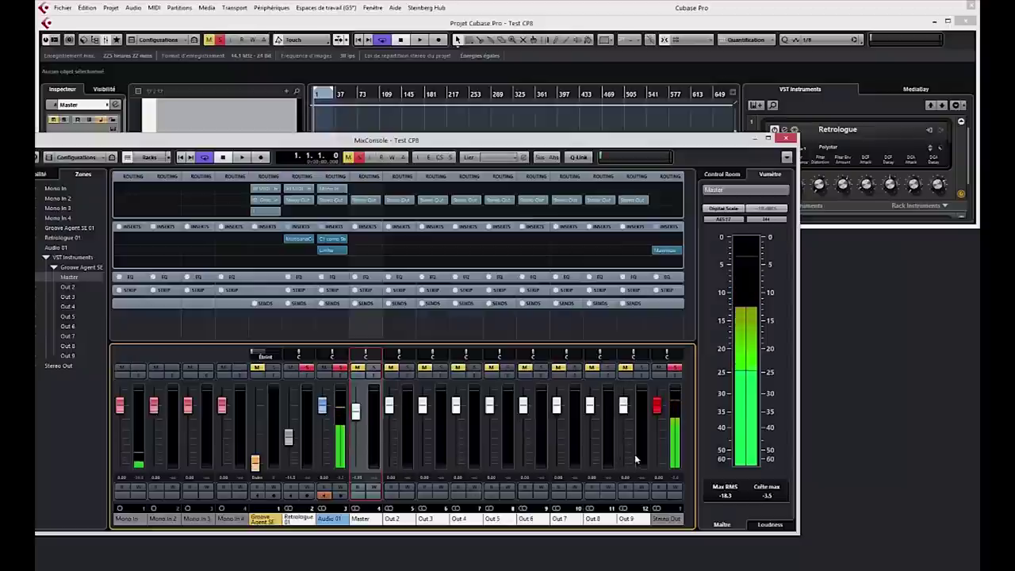
right_click(585, 445)
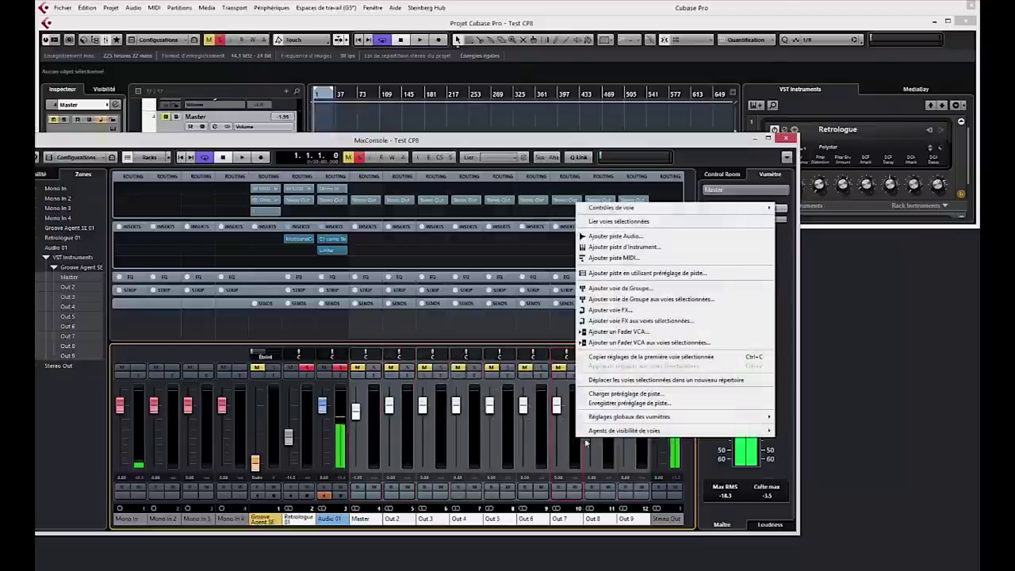
left_click(631, 346)
mouse_move(656, 426)
left_mouse_down()
mouse_move(656, 456)
mouse_move(657, 414)
left_mouse_up()
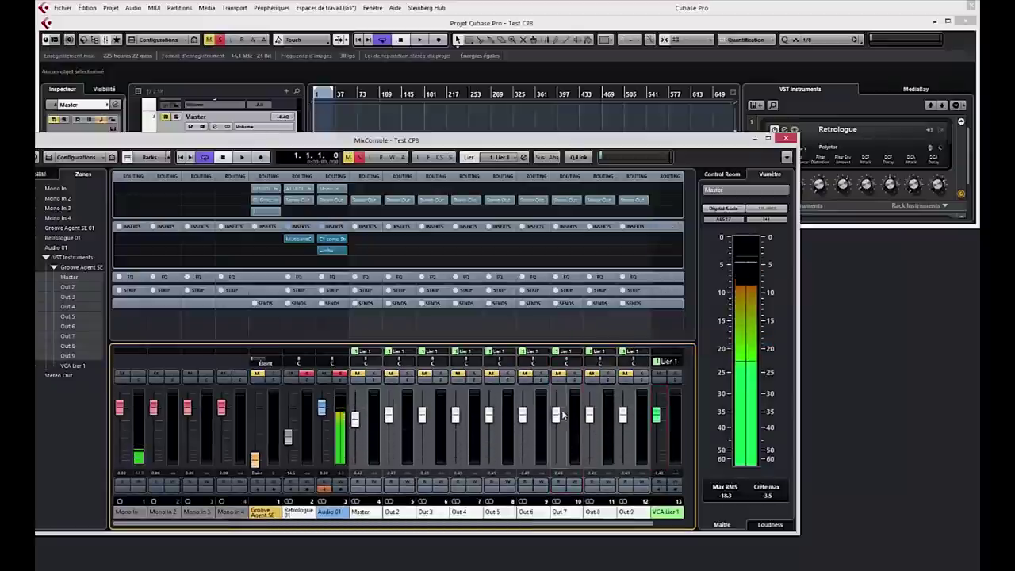
- Lower the Out 7, Out 5 and Out 3 faders individually, and lower the whole linked group with the VCA fader
left_click_drag(557, 414, 557, 430)
left_click_drag(489, 414, 489, 443)
left_click_drag(425, 424, 425, 445)
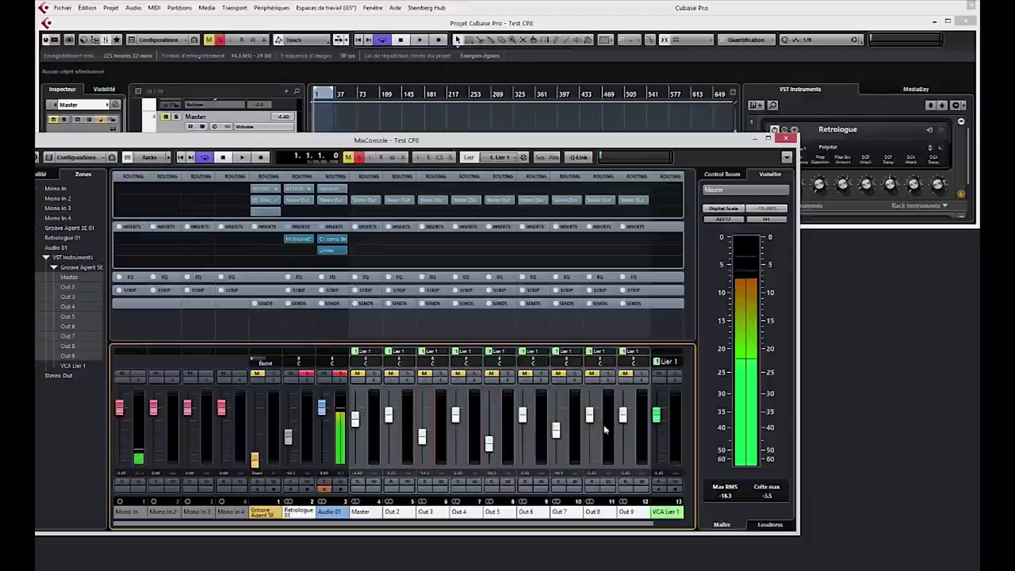
left_click_drag(658, 418, 664, 429)
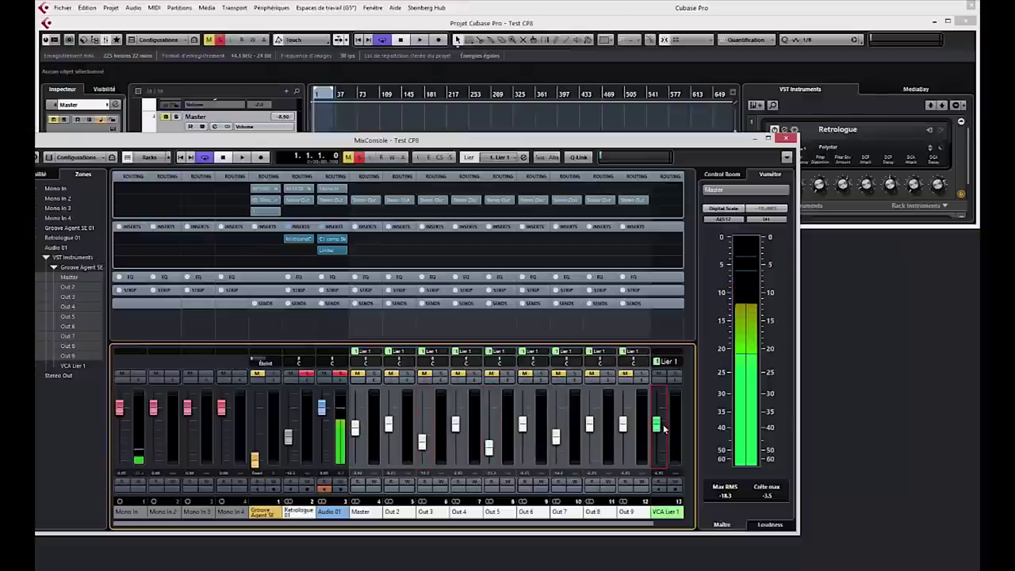
- Enable Volume in the settings of the Lier 1 link group and nudge the Out 7 fader to test it
left_click(682, 362)
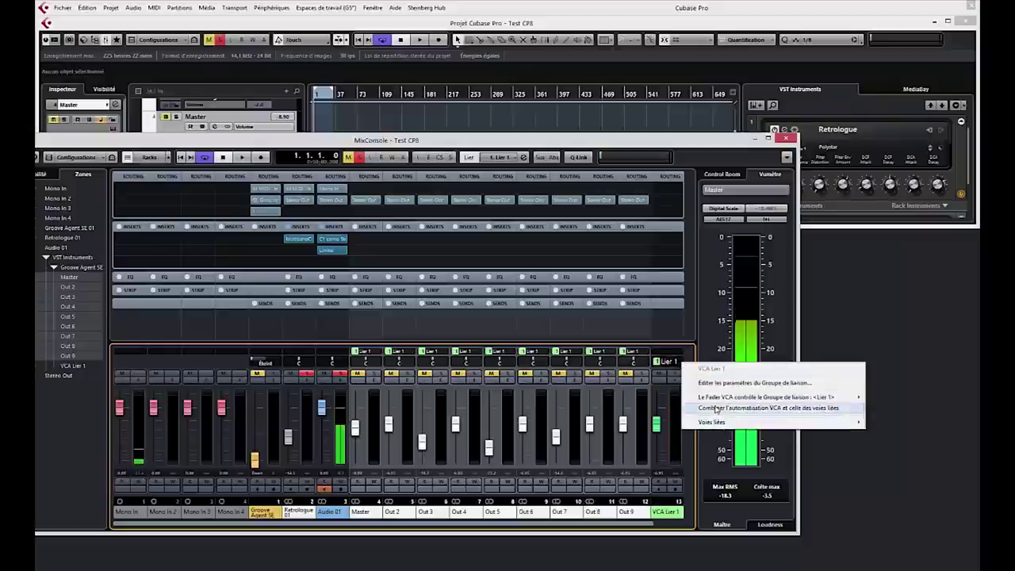
left_click(718, 383)
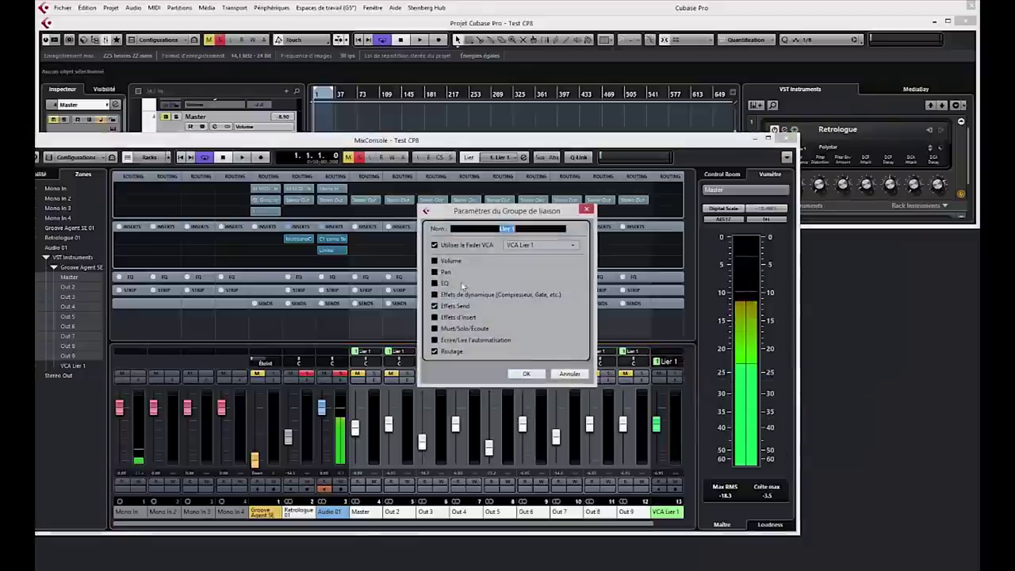
left_click(434, 261)
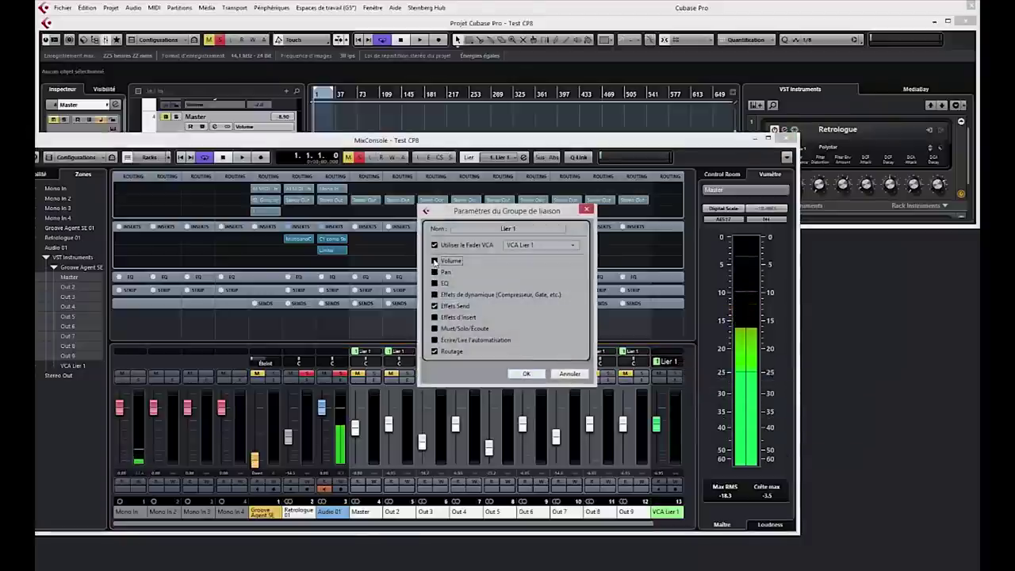
left_click(527, 375)
mouse_move(560, 436)
left_mouse_down()
mouse_move(561, 449)
mouse_move(561, 434)
left_mouse_up()
- Disable Volume and Effets Send in the settings of the Lier 1 link group
left_click(683, 363)
left_click(702, 387)
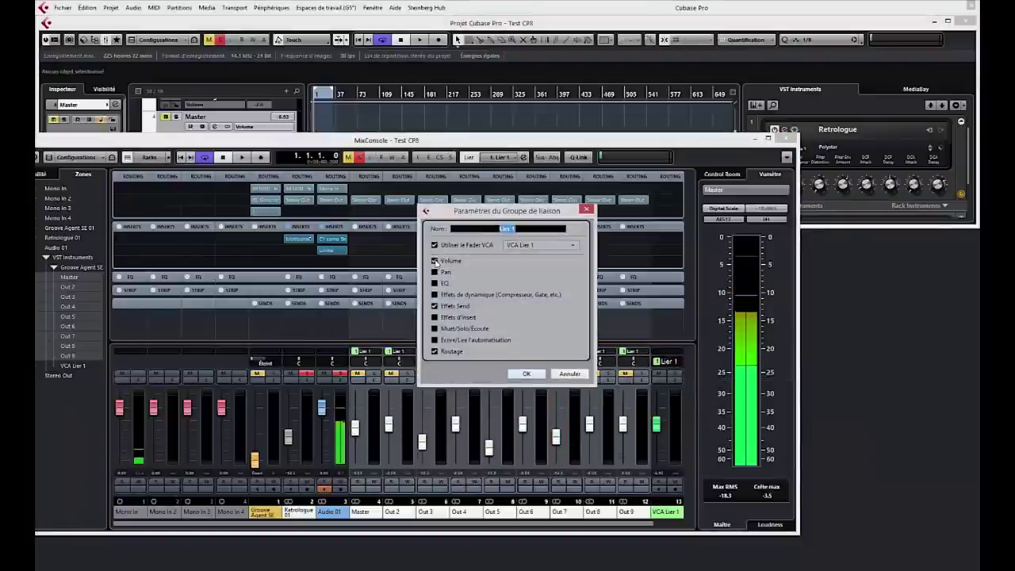
left_click(435, 262)
left_click(434, 306)
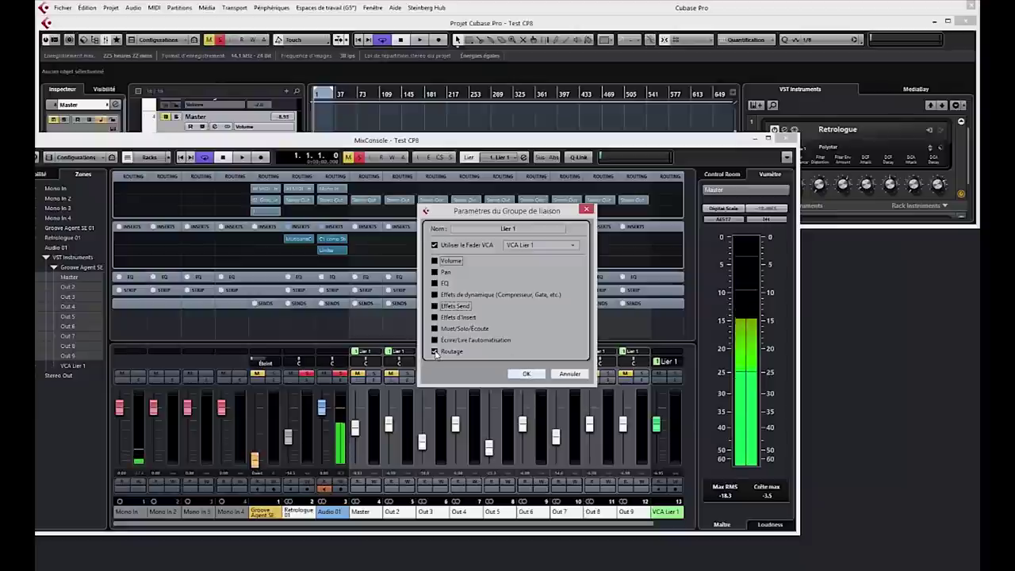
left_click(529, 373)
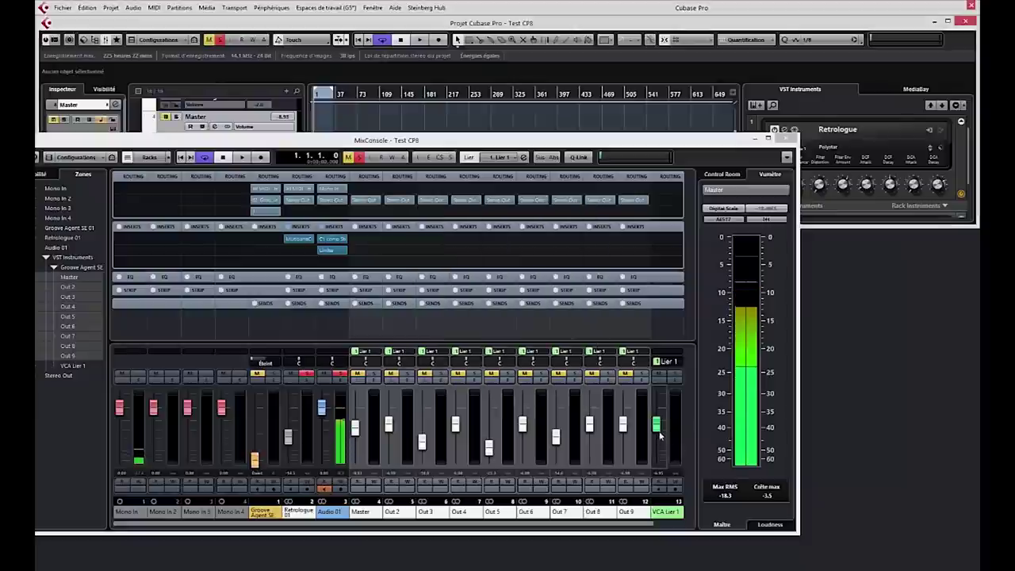
- Rebalance the Out 6, Out 5 and Out 3 faders individually, and move the VCA fader down and up to scale the linked channels
left_click_drag(557, 429, 491, 425)
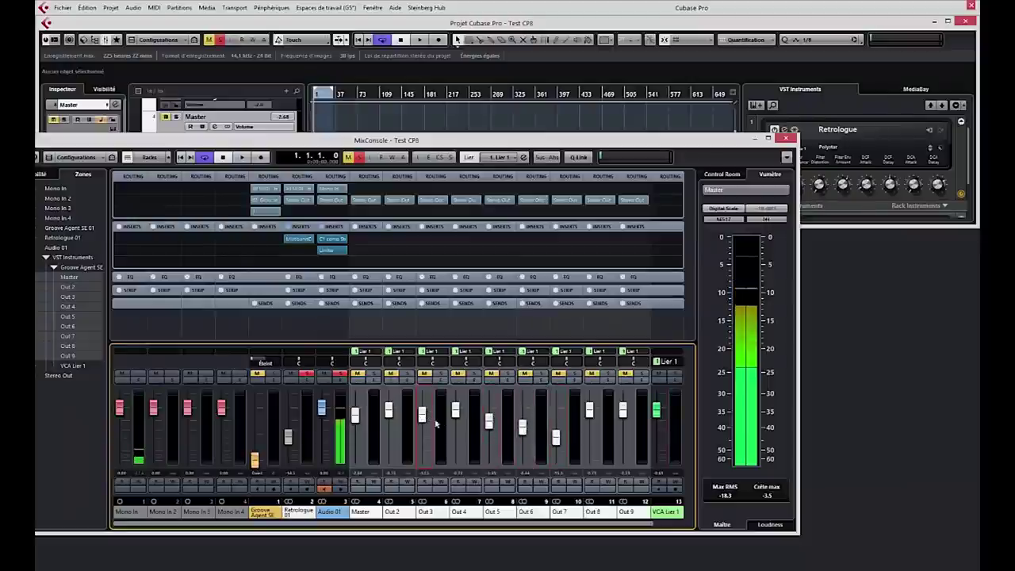
mouse_move(656, 410)
left_mouse_down()
mouse_move(663, 467)
mouse_move(664, 413)
mouse_move(665, 439)
mouse_move(665, 423)
left_mouse_up()
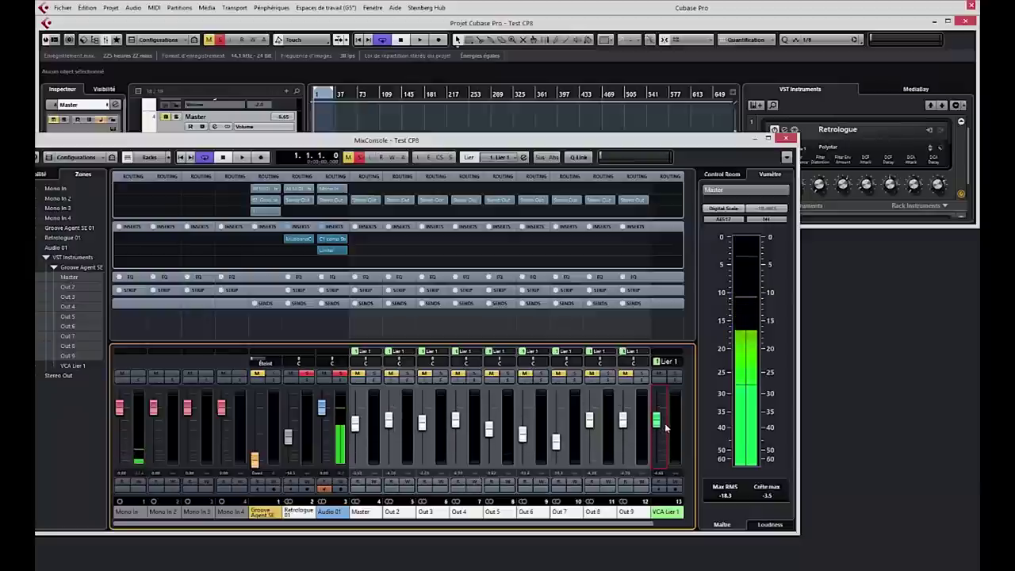
mouse_move(662, 423)
left_mouse_down()
mouse_move(662, 457)
mouse_move(665, 405)
left_mouse_up()
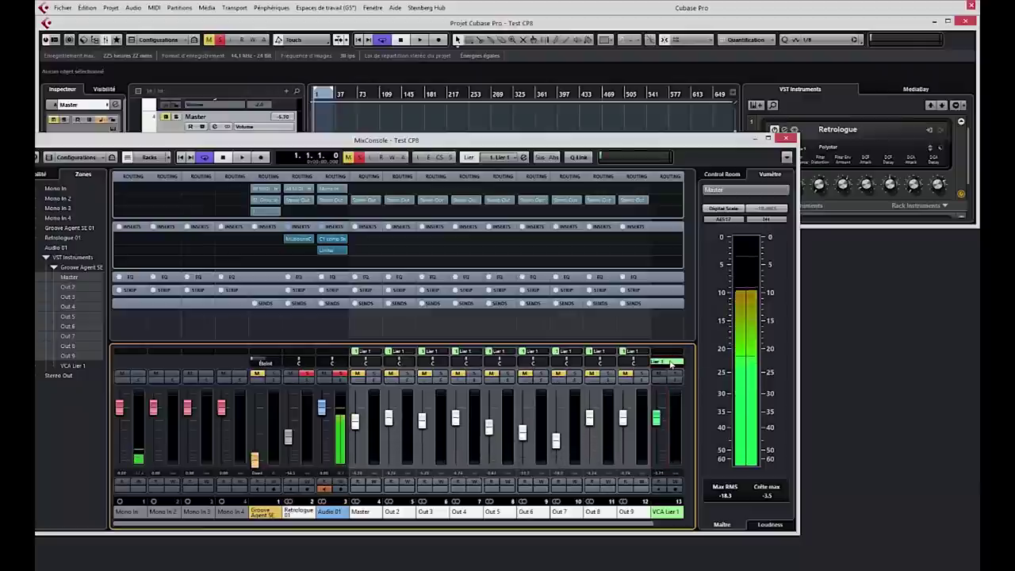
- Rename the link group on the VCA channel to Lier Batterie
left_click(670, 363)
type("Lier Batterie")
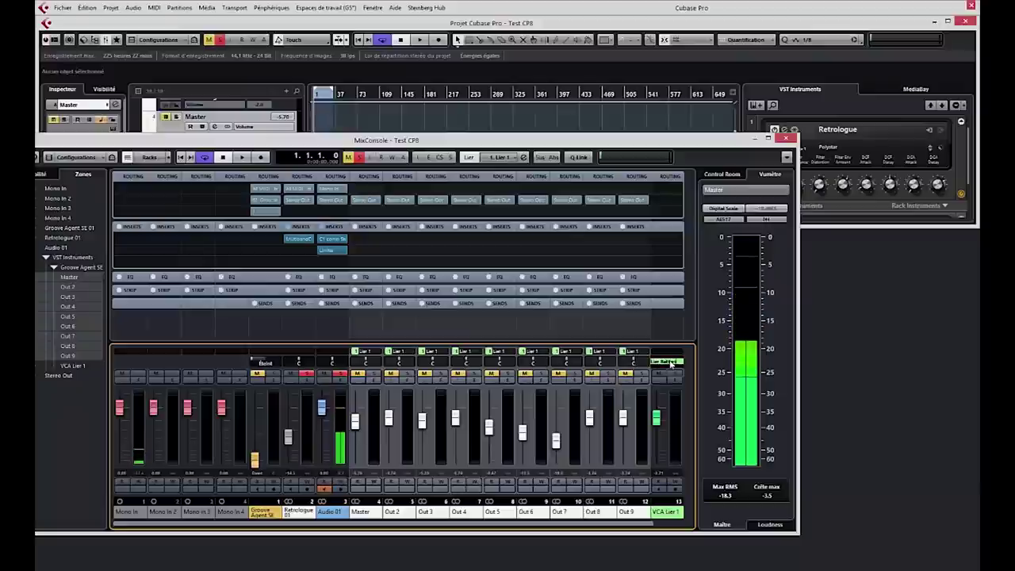
key("Return")
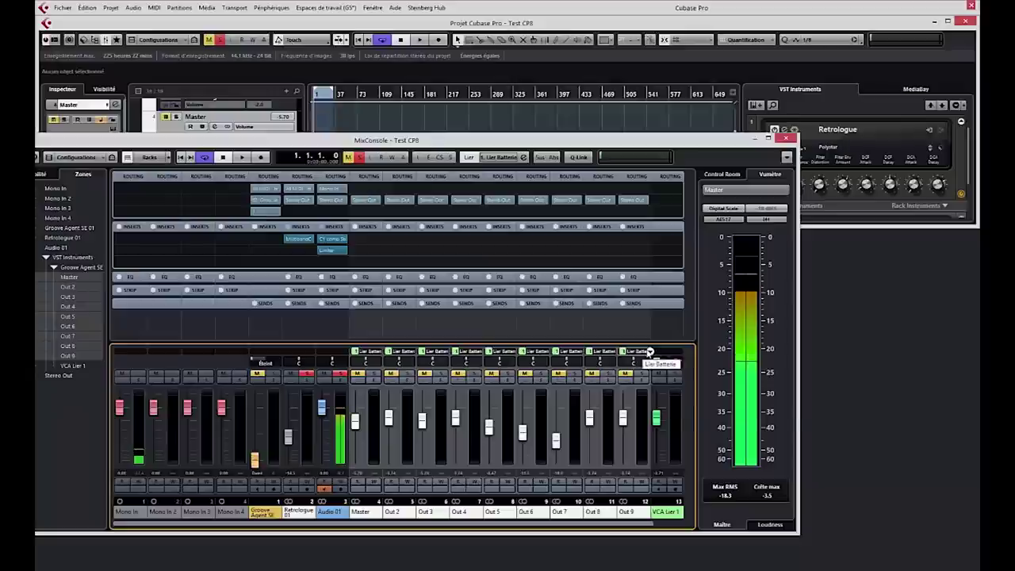
- Check the linked channels and link group membership options of the Out 9 channel
left_click(650, 351)
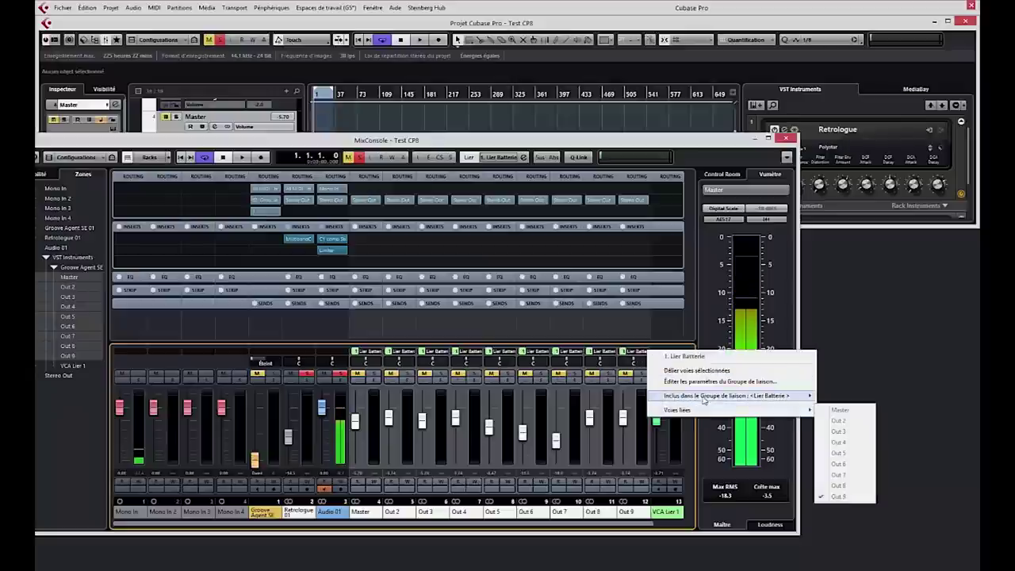
mouse_move(704, 401)
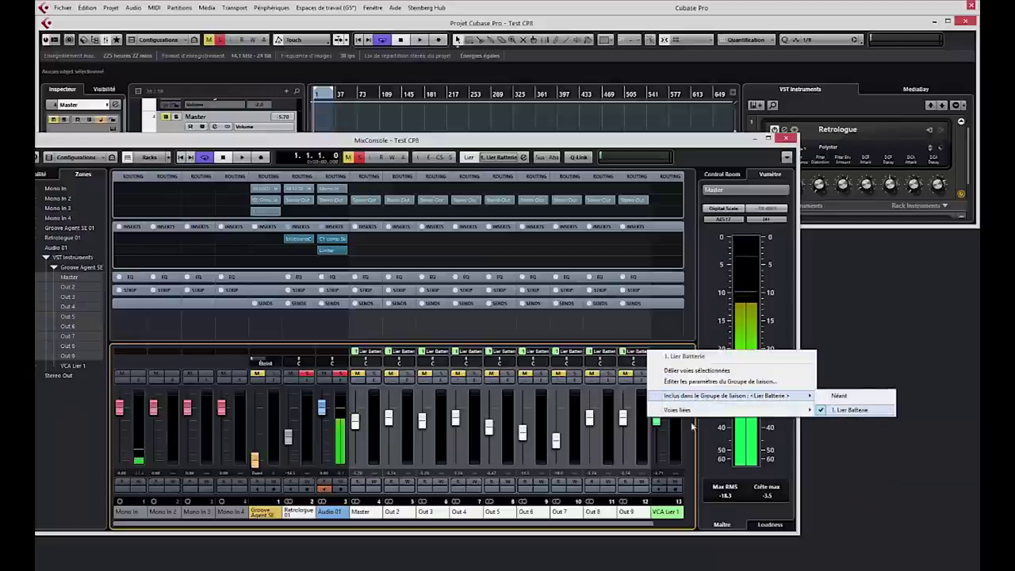
left_click(607, 444)
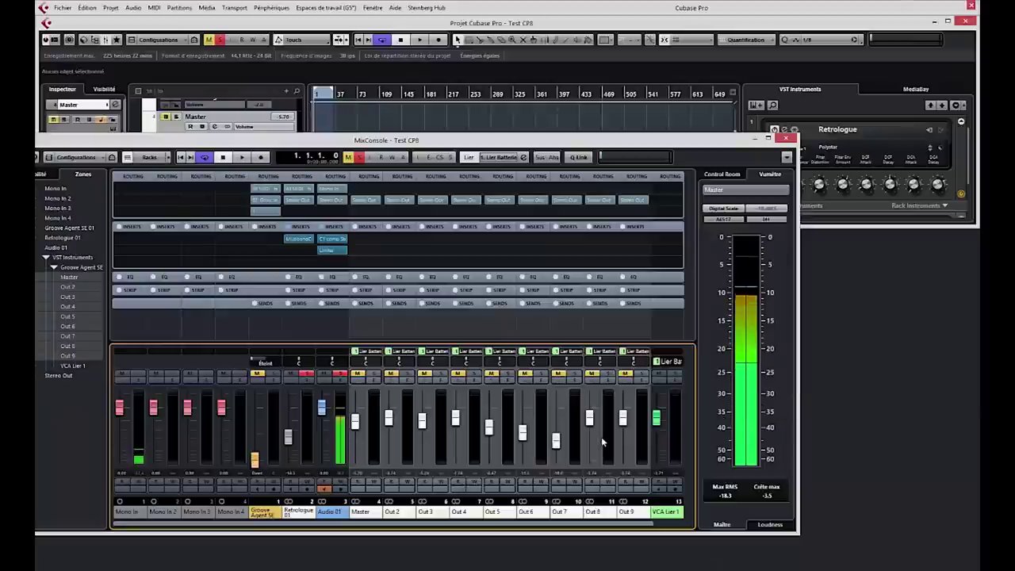
- Collapse the insert and routing racks of the MixConsole and display the Routage direct rack
left_click(364, 228)
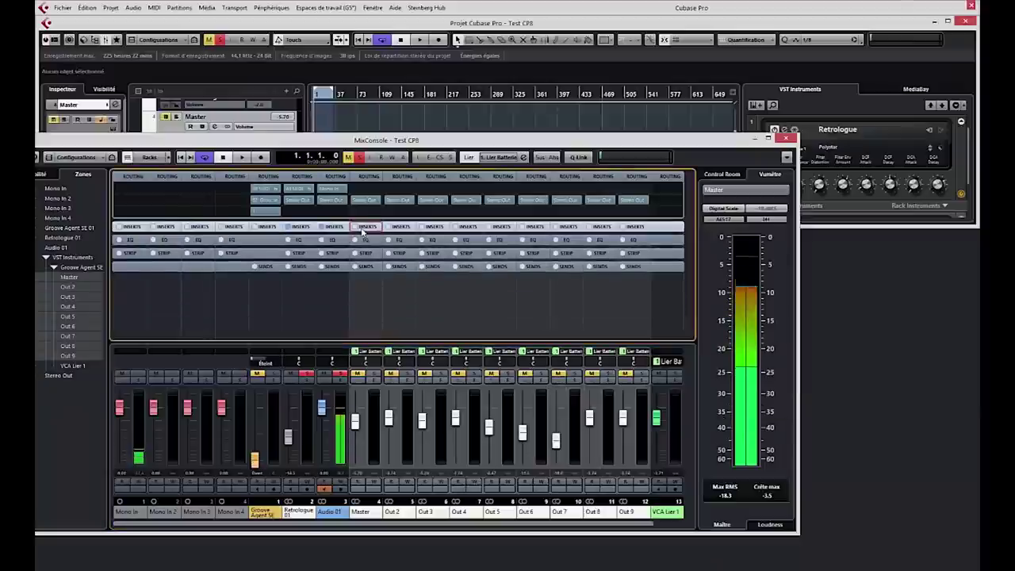
left_click(367, 176)
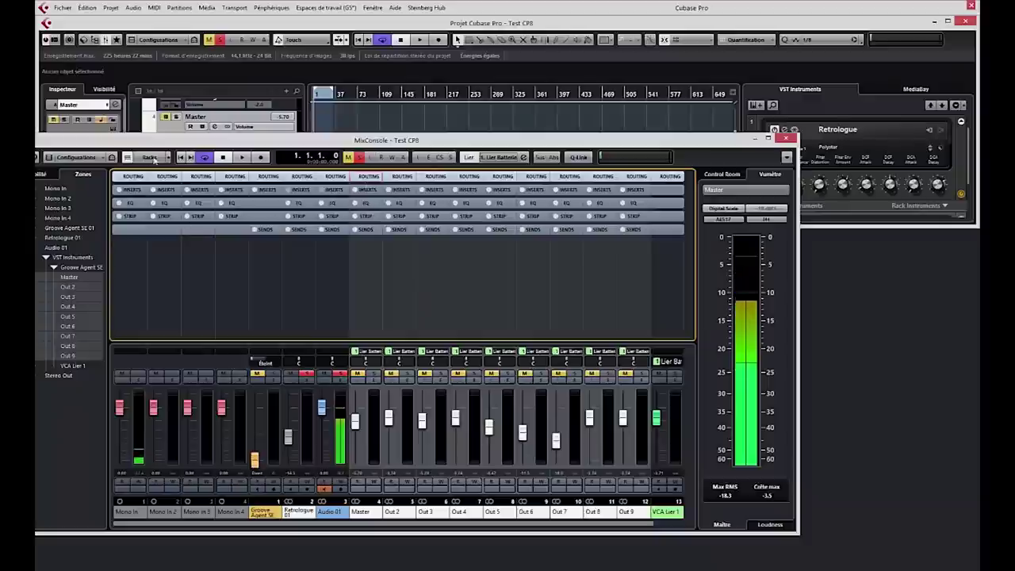
left_click(148, 158)
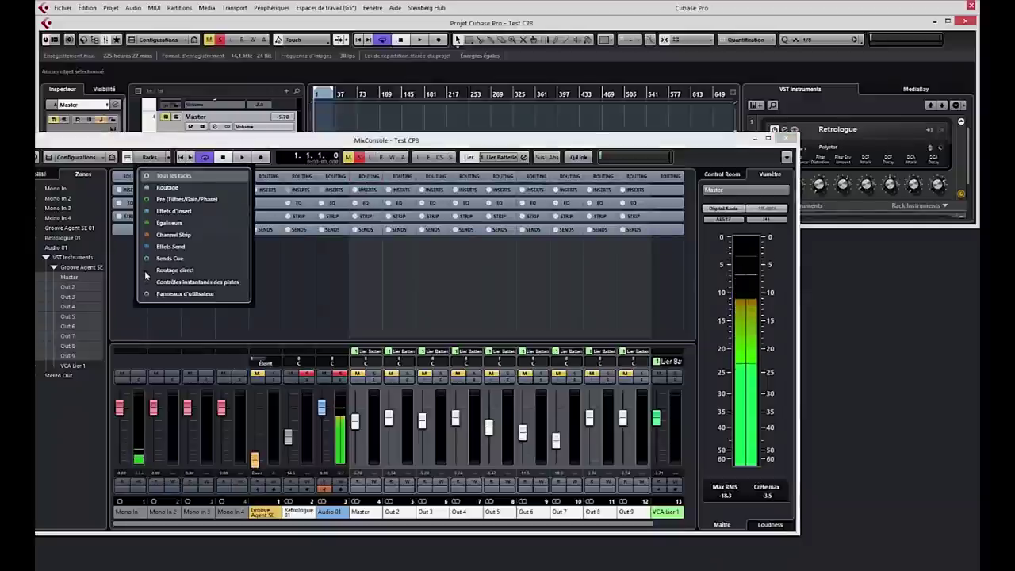
left_click(176, 272)
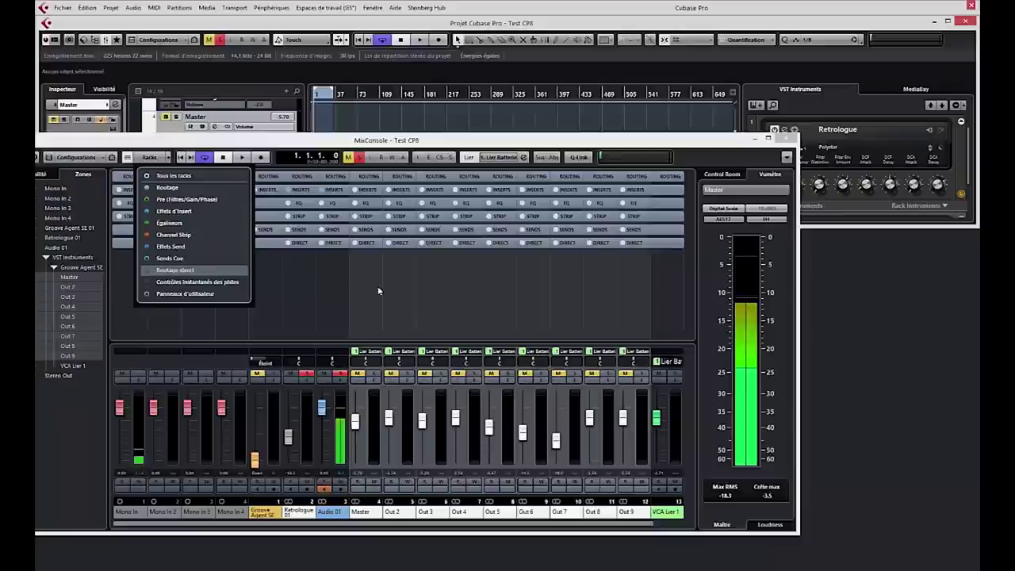
left_click(407, 301)
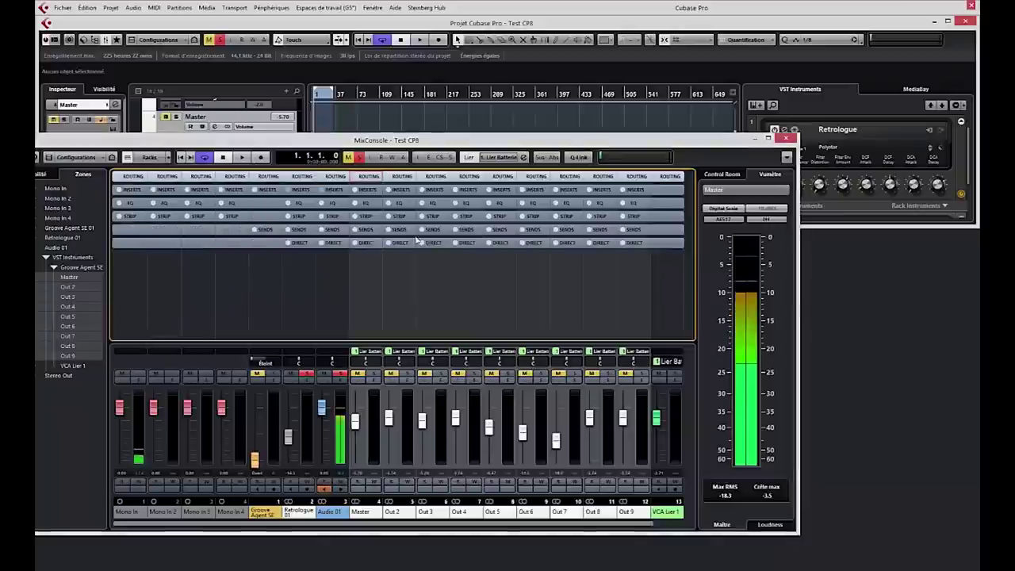
- Add a mono output bus in VST Connexions and close that window
left_click(787, 157)
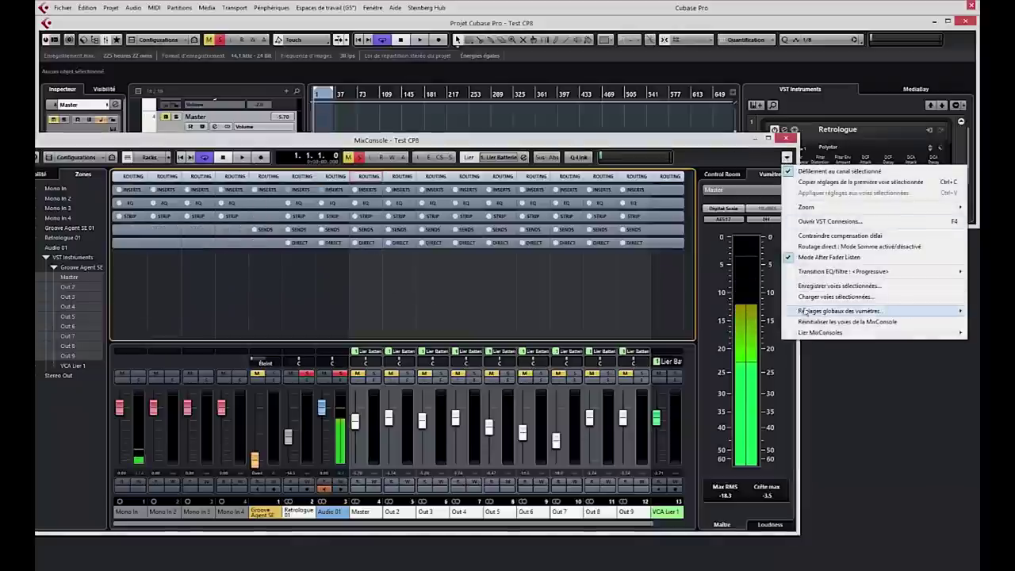
left_click(810, 222)
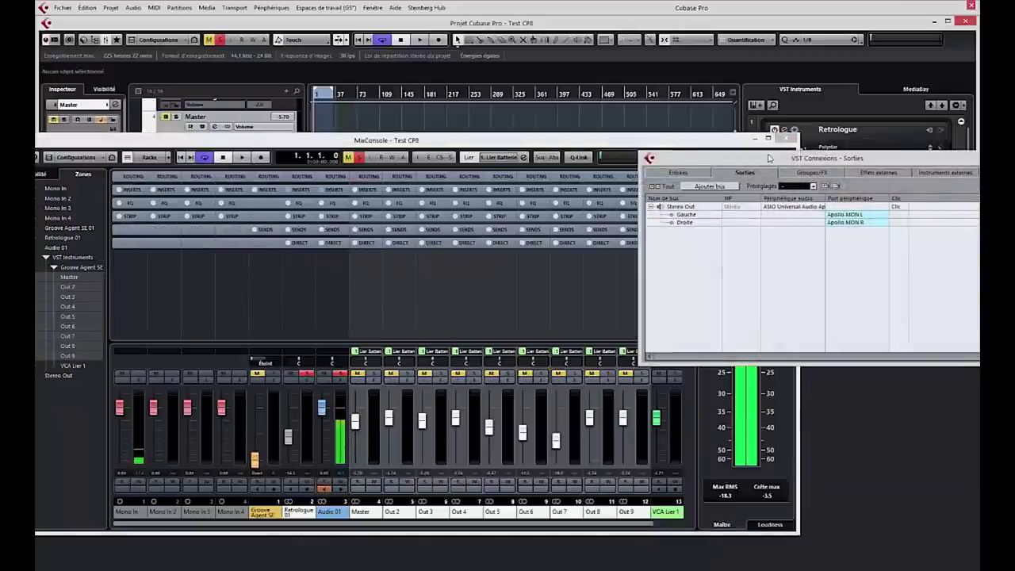
left_click_drag(769, 158, 468, 163)
left_click(397, 198)
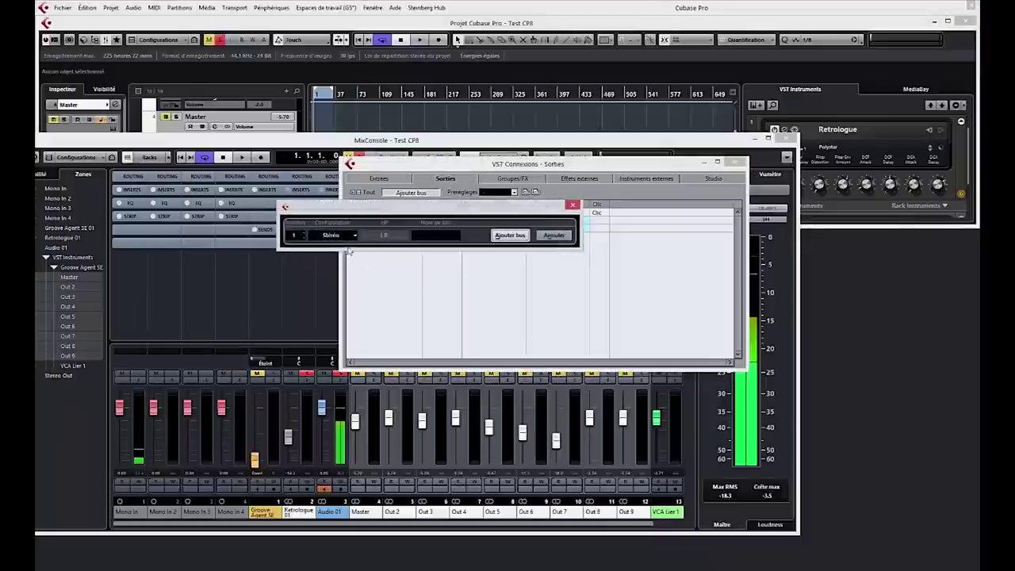
left_click(353, 237)
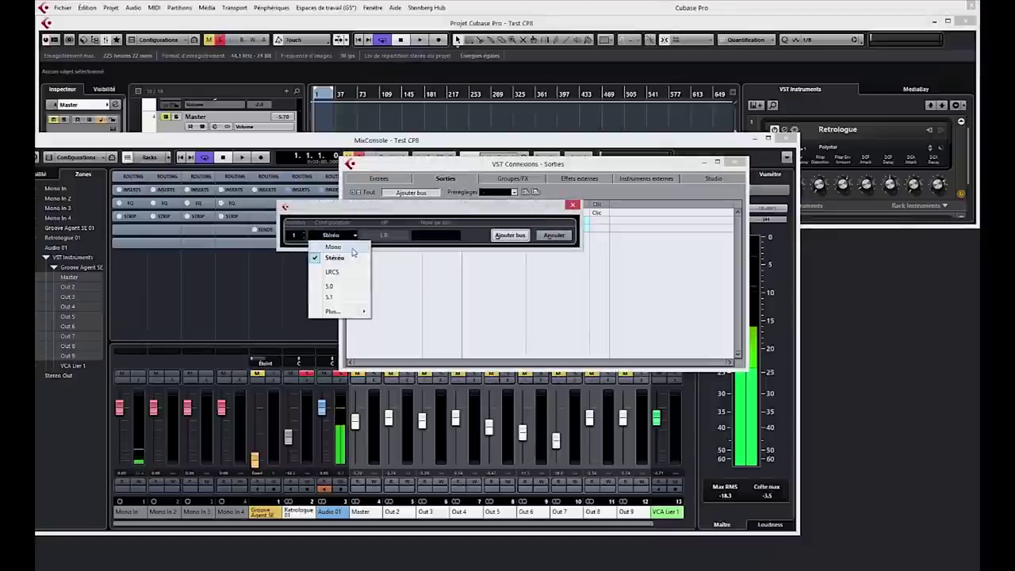
left_click(354, 247)
left_click(508, 235)
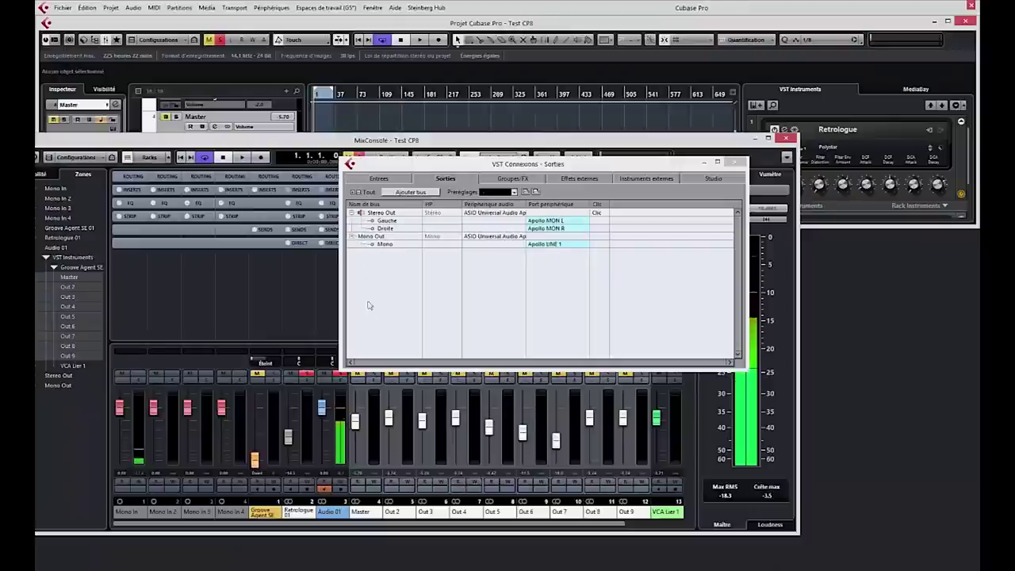
left_click(736, 162)
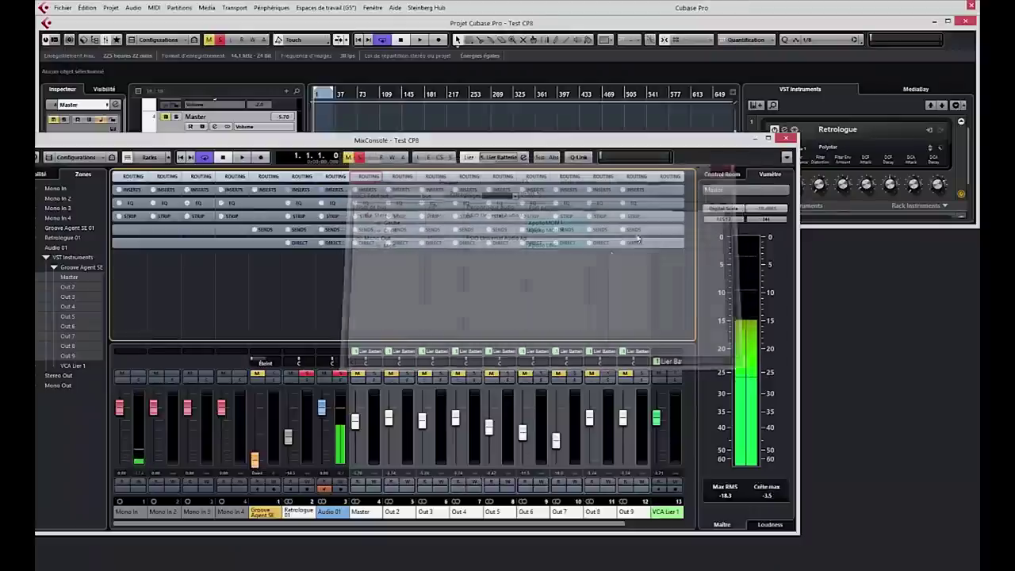
- Expand the direct routing rack and assign Mono Out as the second destination of the linked channels Master through Out 9
left_click(335, 244)
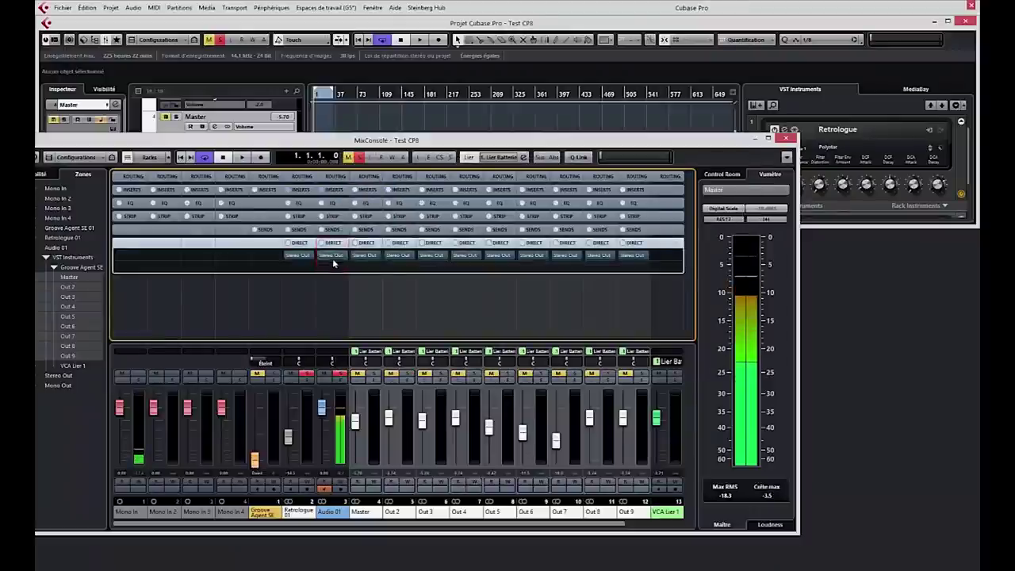
left_click(382, 268)
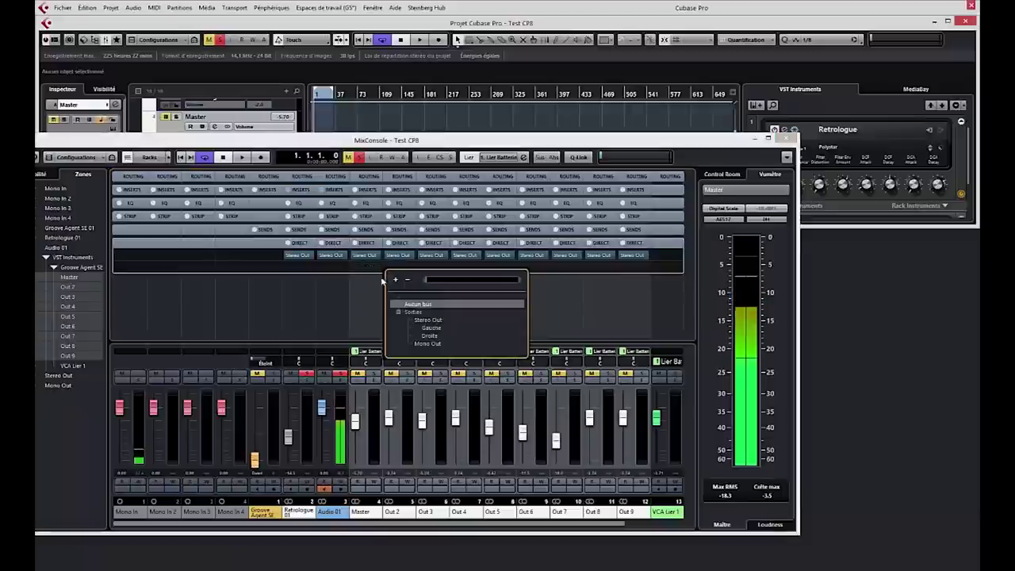
left_click(425, 345)
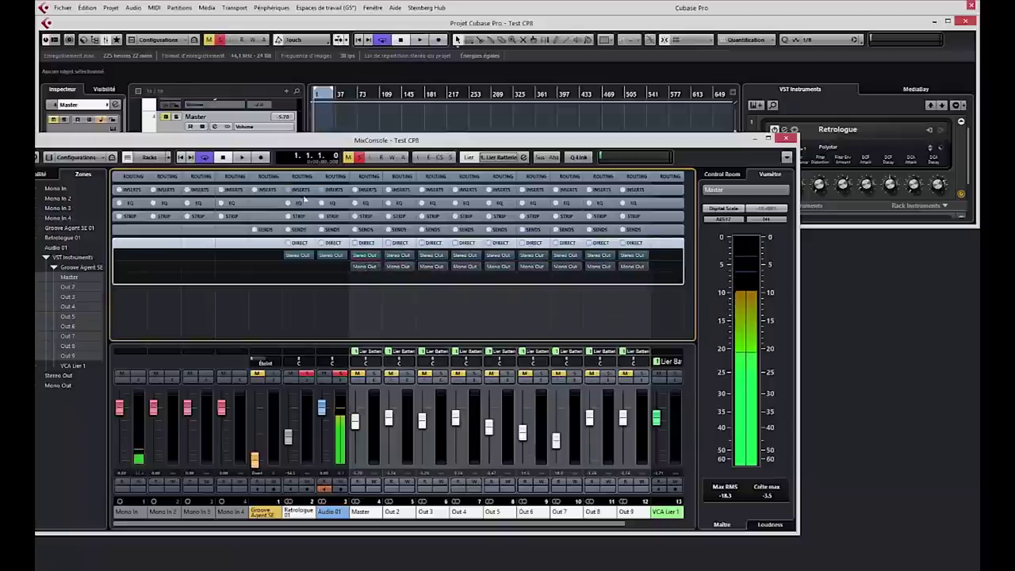
- Try selecting all Voies de Sortie (Stereo Out and Mono Out) for multichannel audio mixdown export, and cancel the export
left_click(60, 8)
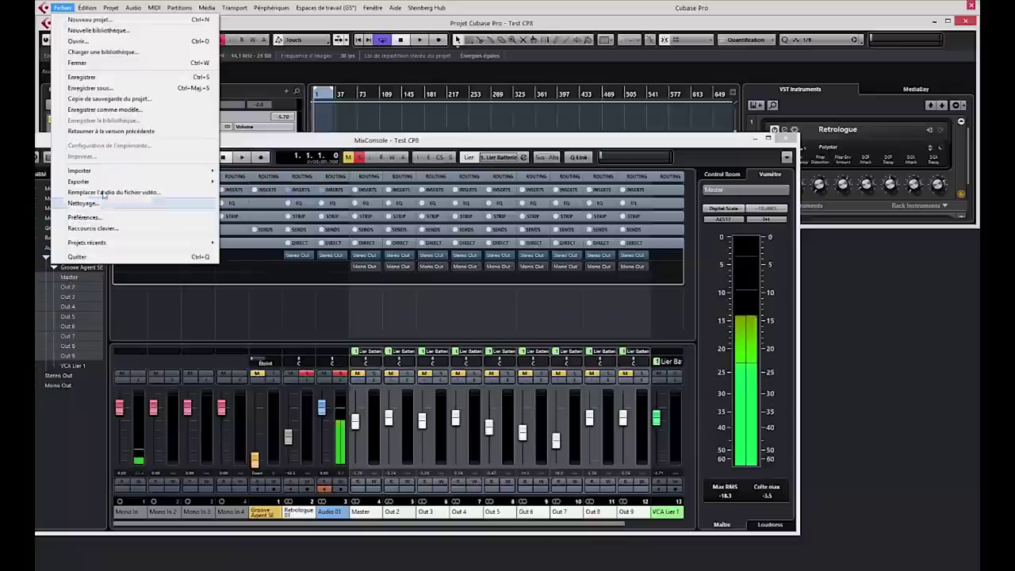
mouse_move(88, 182)
left_click(262, 203)
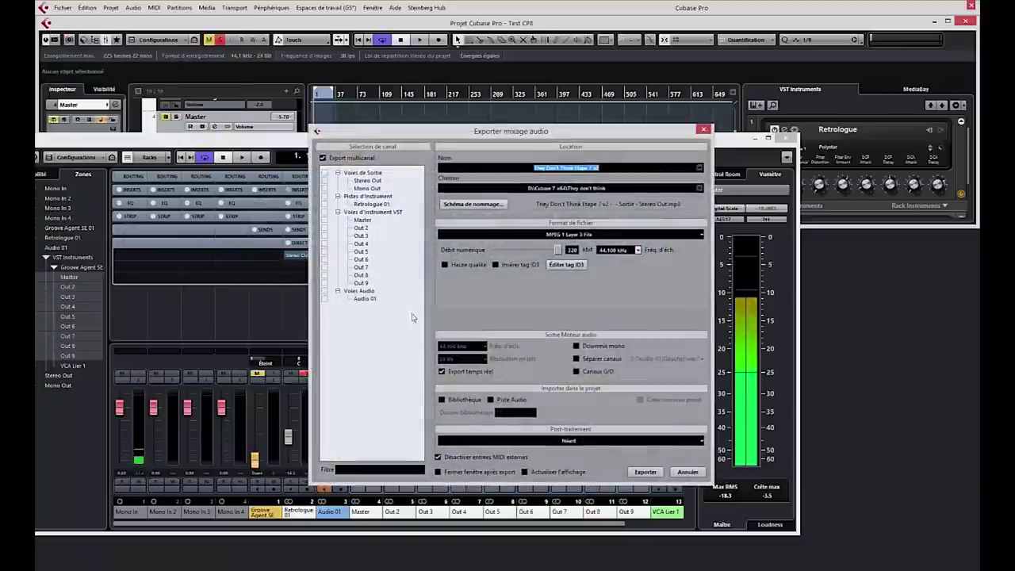
left_click(324, 173)
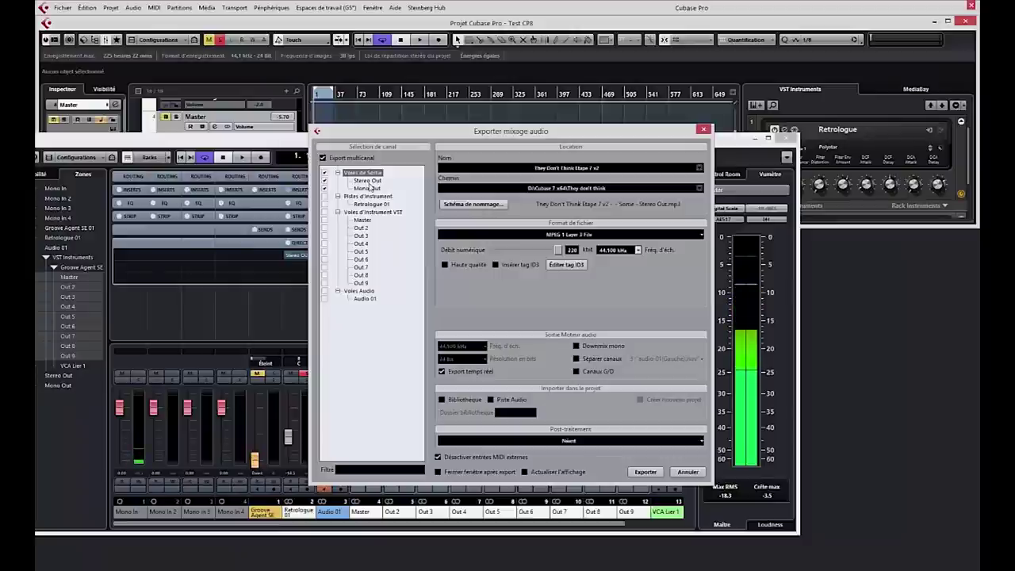
left_click(688, 472)
- Check the bus choices for the third direct routing slot and collapse the direct routing rack of the MixConsole
left_click(444, 277)
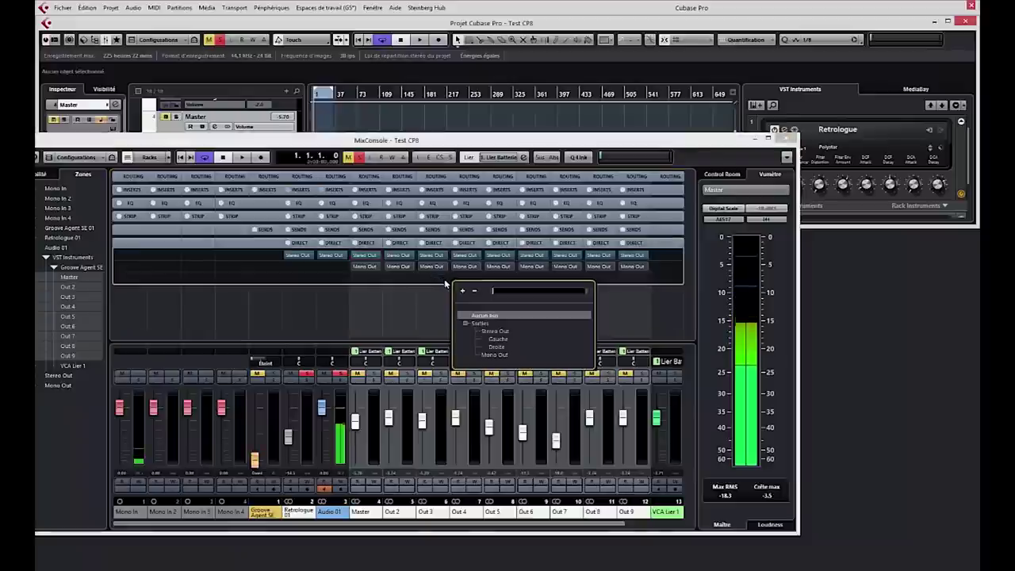
left_click(332, 279)
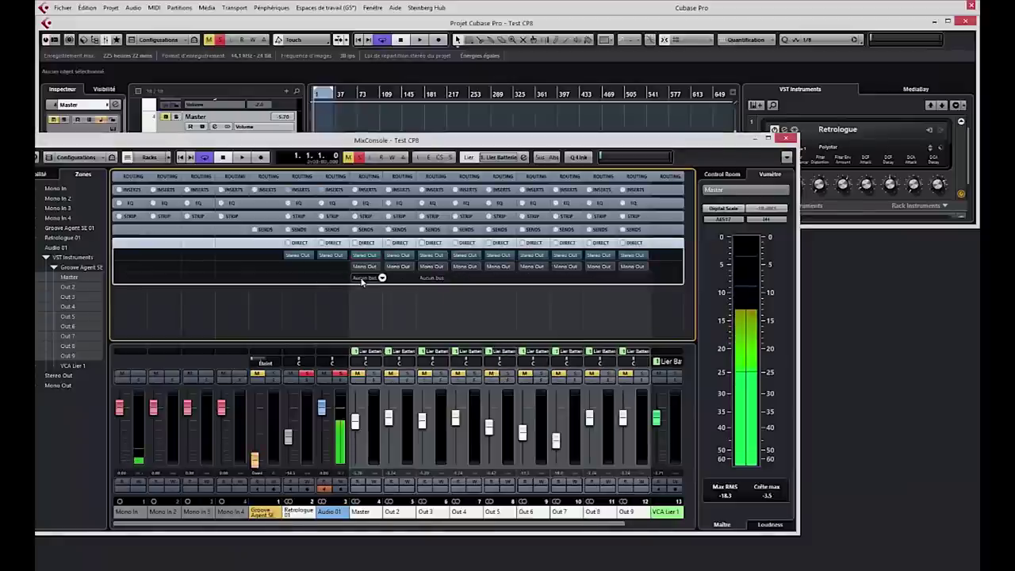
left_click(401, 244)
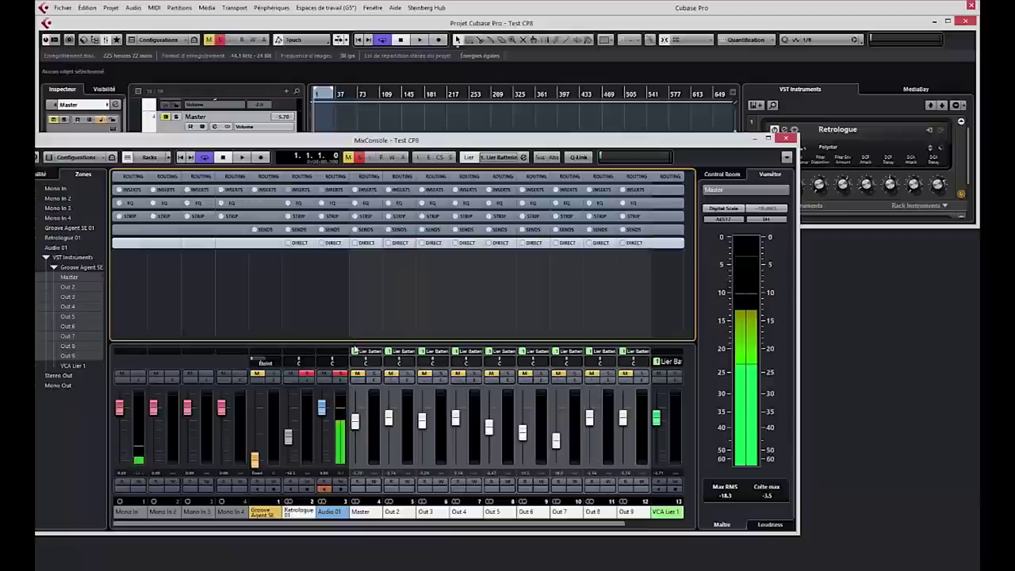
- Bring the project window in front of the MixConsole and enlarge it downward to show more of the track list
left_click(378, 23)
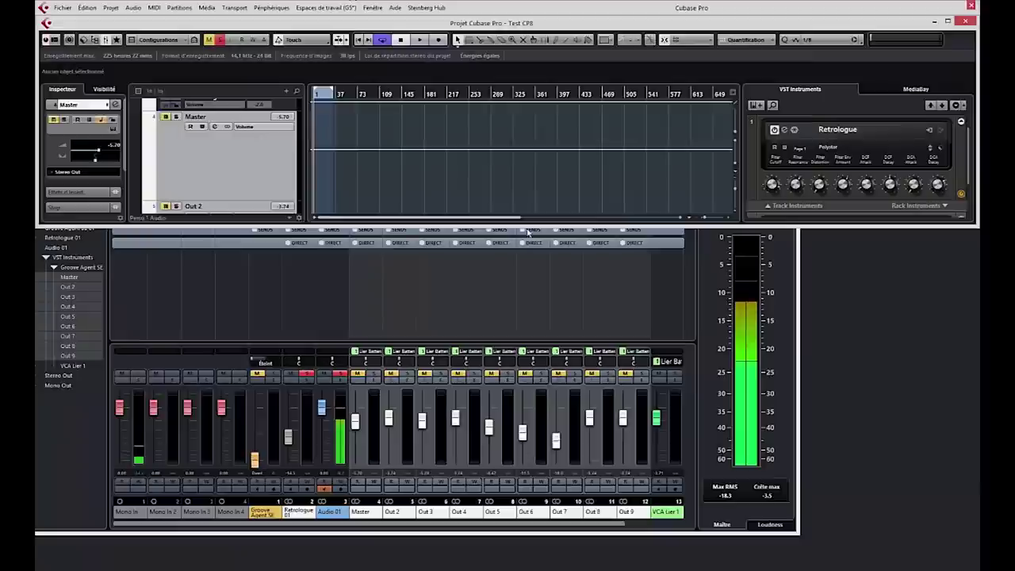
left_click_drag(528, 229, 498, 487)
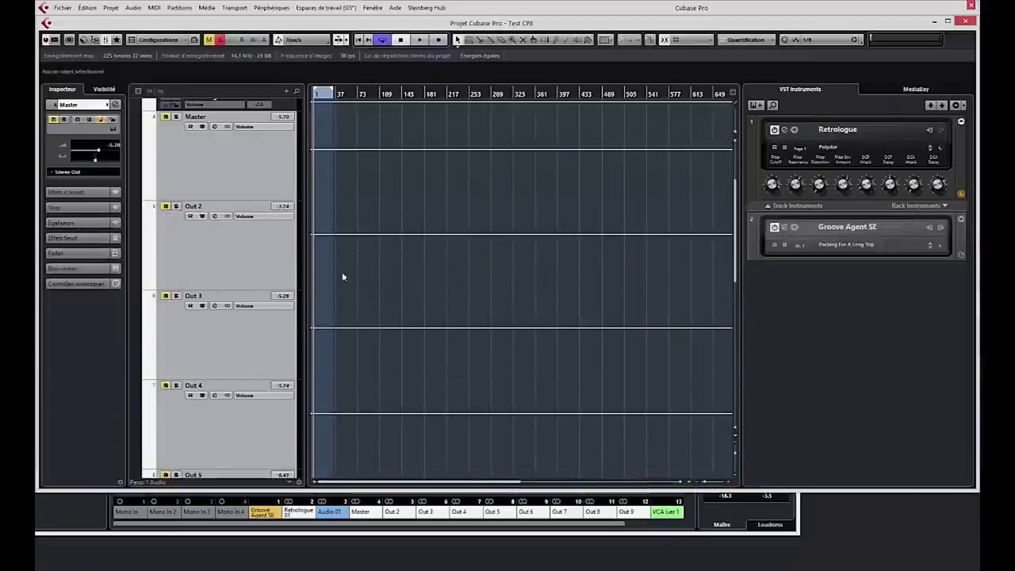
left_click(255, 249)
scroll(380, 255, "up", 4)
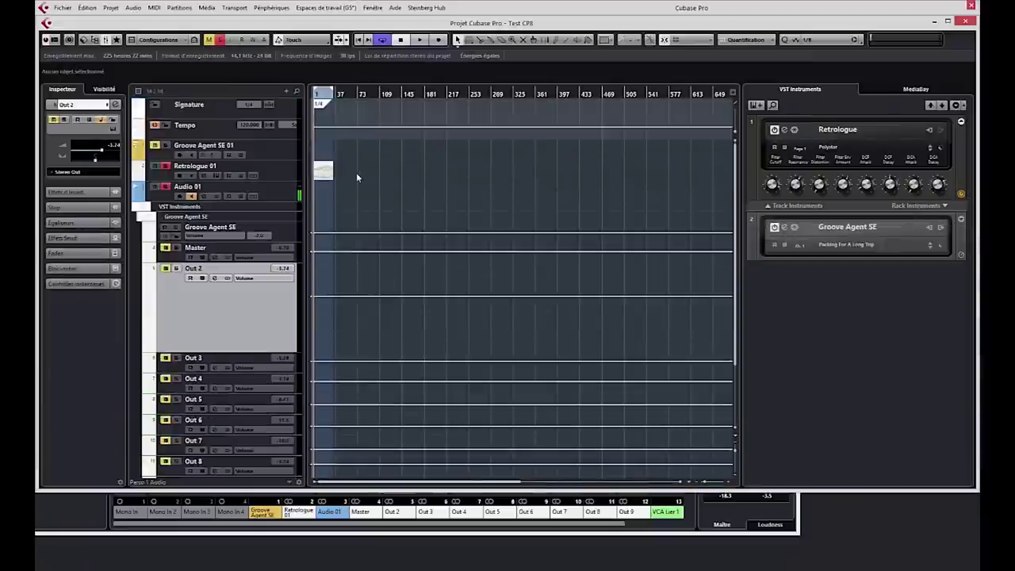
- Select the Retrologue 01 track and its MIDI part spanning bars 1 to 33
left_click(284, 175)
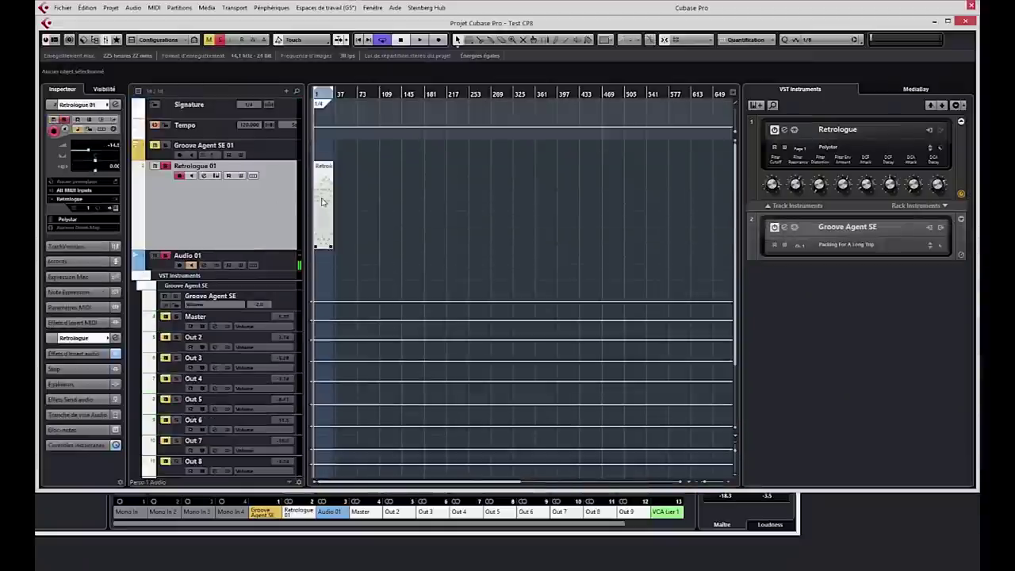
key("h")
key("h")
key("h")
key("h")
key("h")
key("h")
key("h")
key("h")
key("h")
key("h")
key("h")
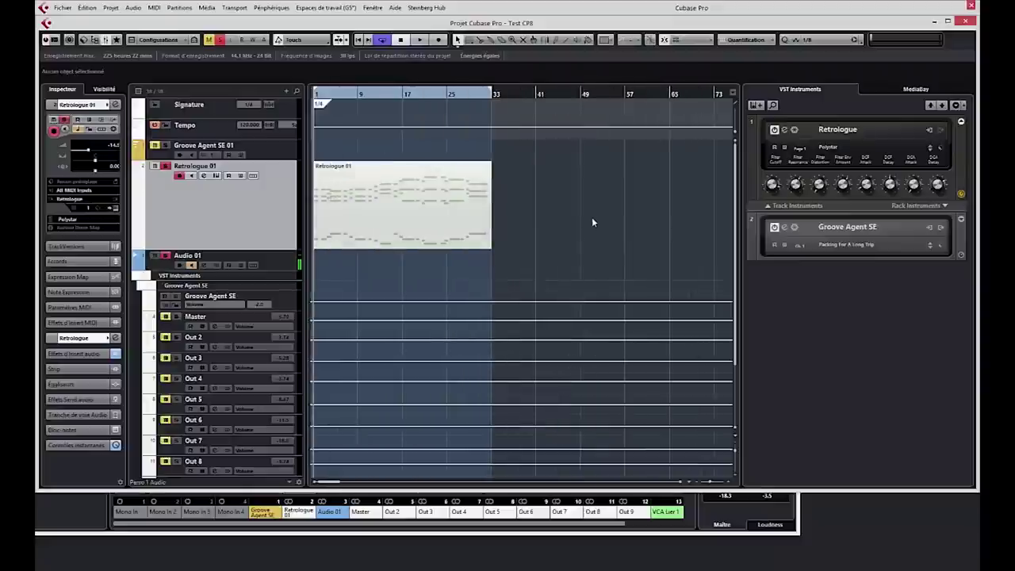
left_click(444, 205)
- View the Retrologue instrument interface of the Retrologue 01 track and close it
left_click(116, 208)
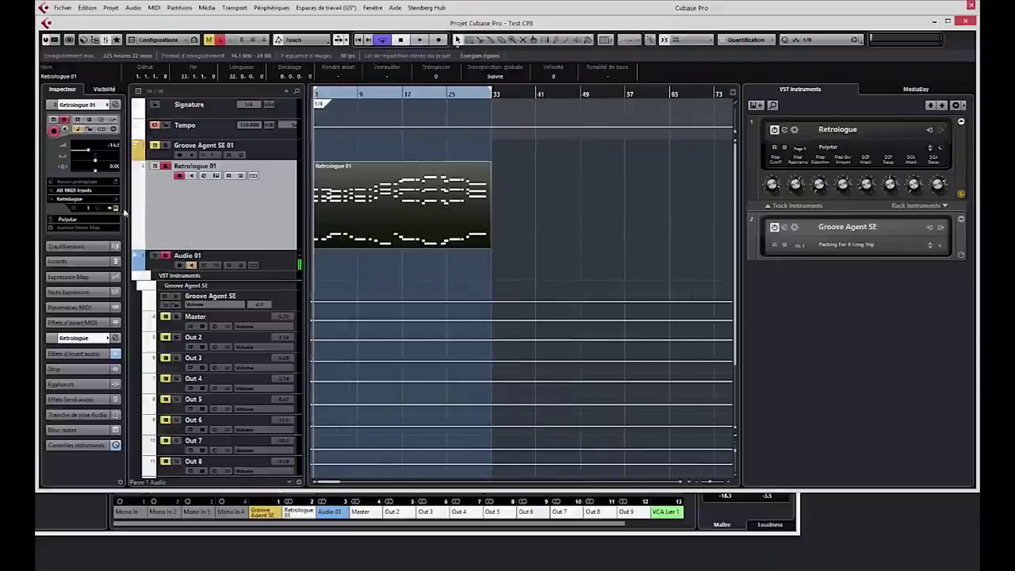
left_click_drag(573, 139, 456, 102)
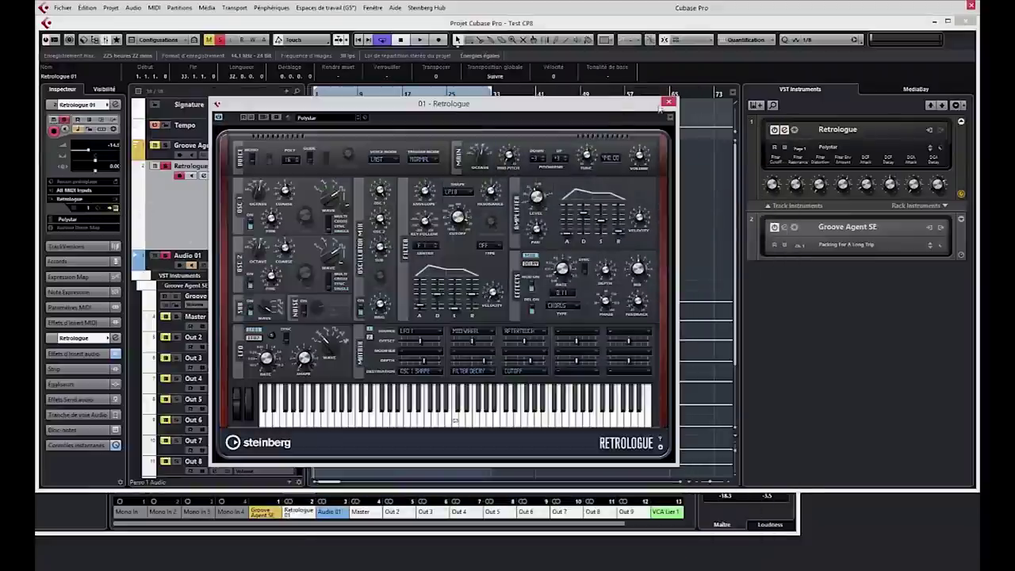
left_click(668, 103)
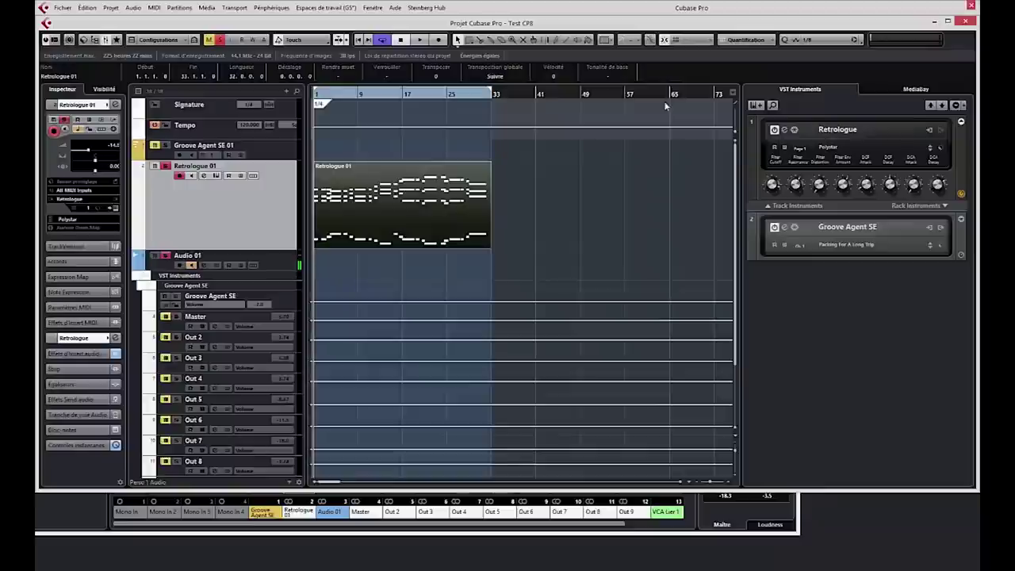
- Play back the Retrologue 01 part to hear it and stop playback
key("space")
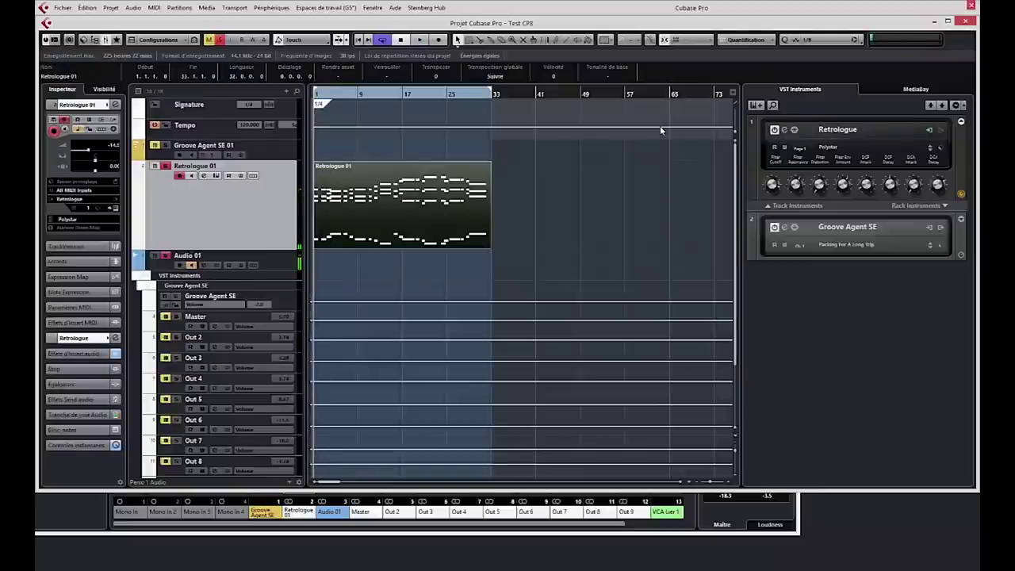
key("space")
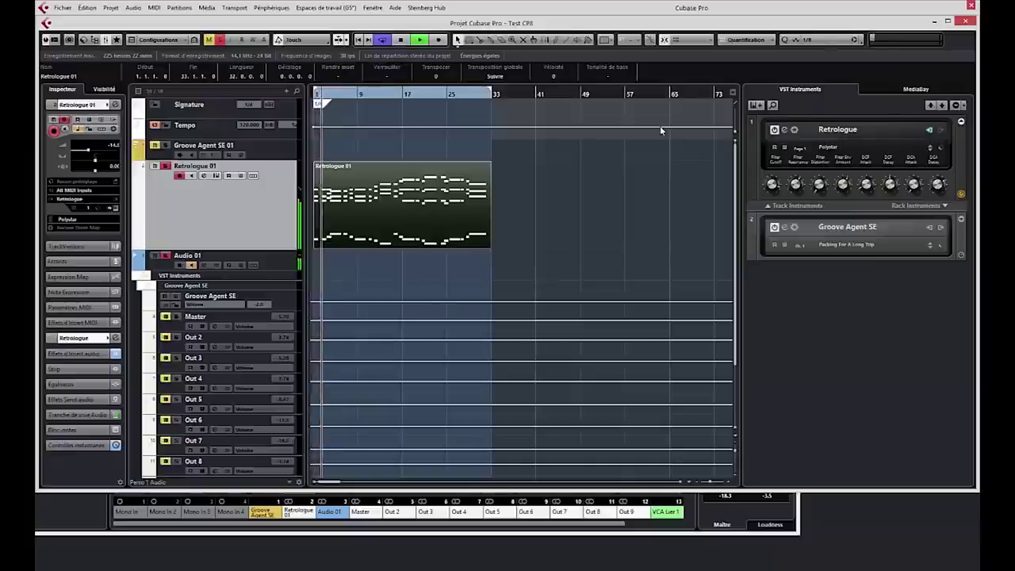
key("space")
- Open the Render in Place setup for the Retrologue 01 MIDI part
left_click(399, 222)
left_click(399, 222)
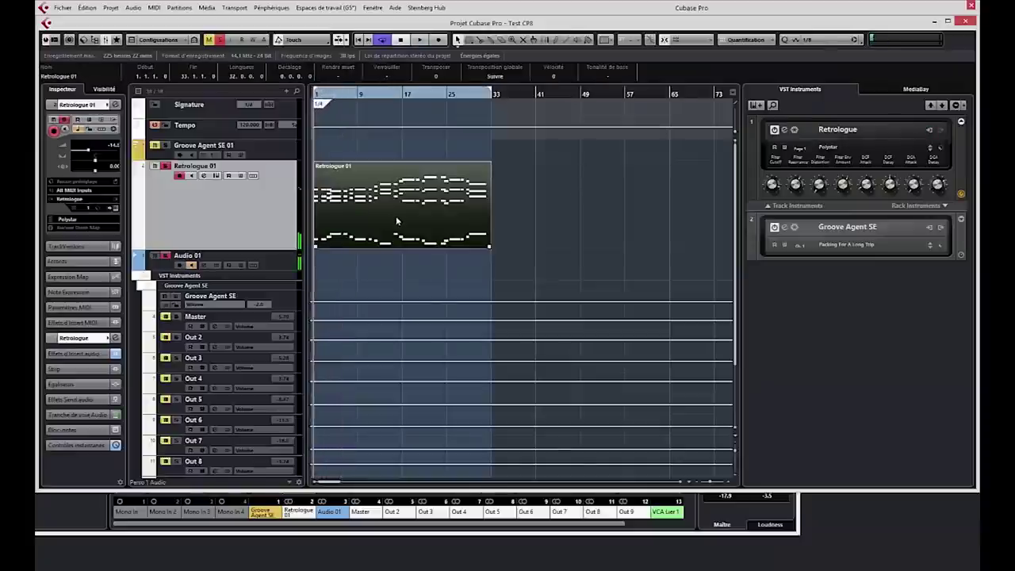
left_click(110, 8)
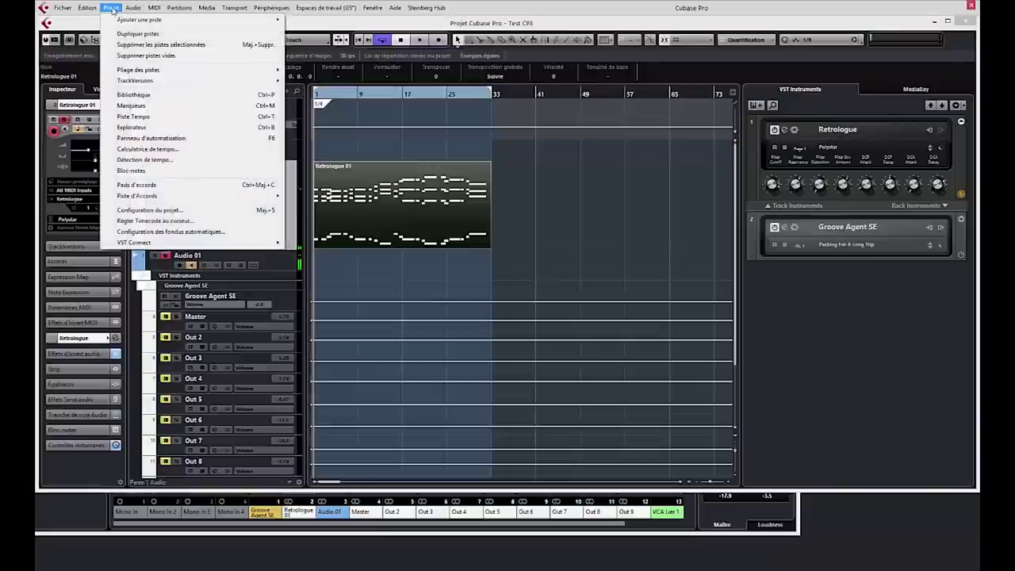
mouse_move(91, 10)
mouse_move(127, 110)
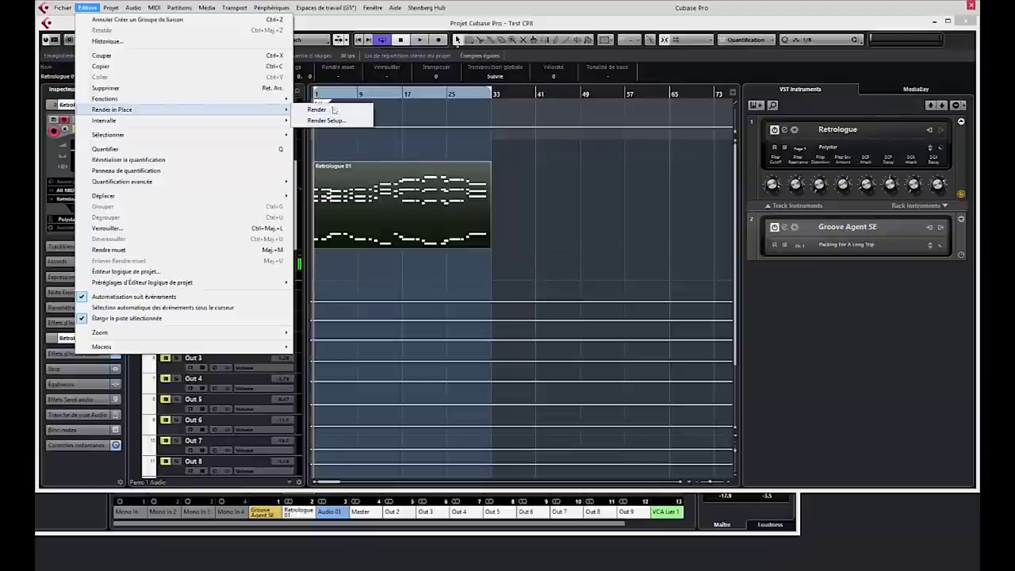
left_click(333, 121)
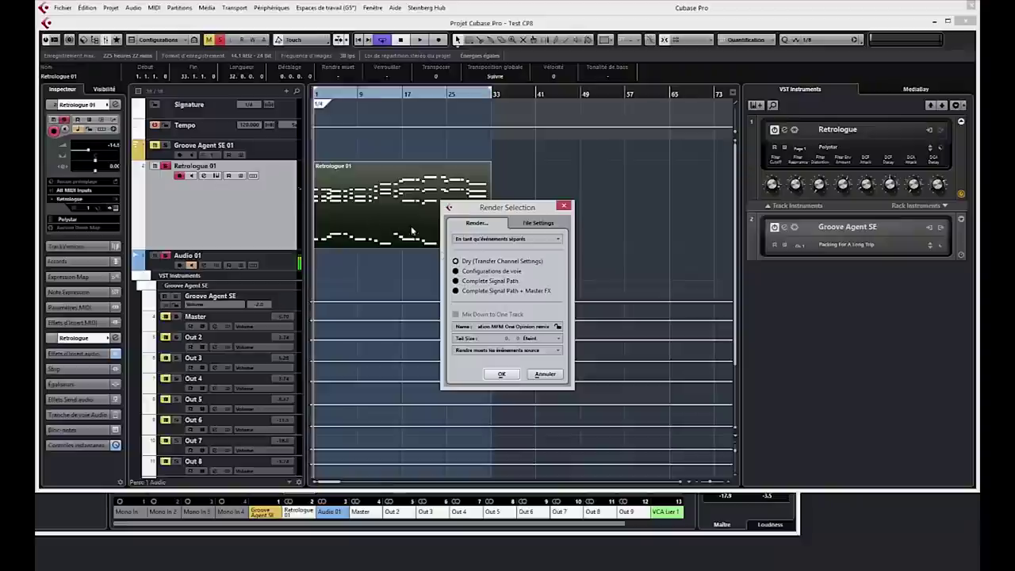
- Try the Configurations de voie and Complete Signal Path render modes, and return to Dry (Transfer Channel Settings)
left_click(456, 271)
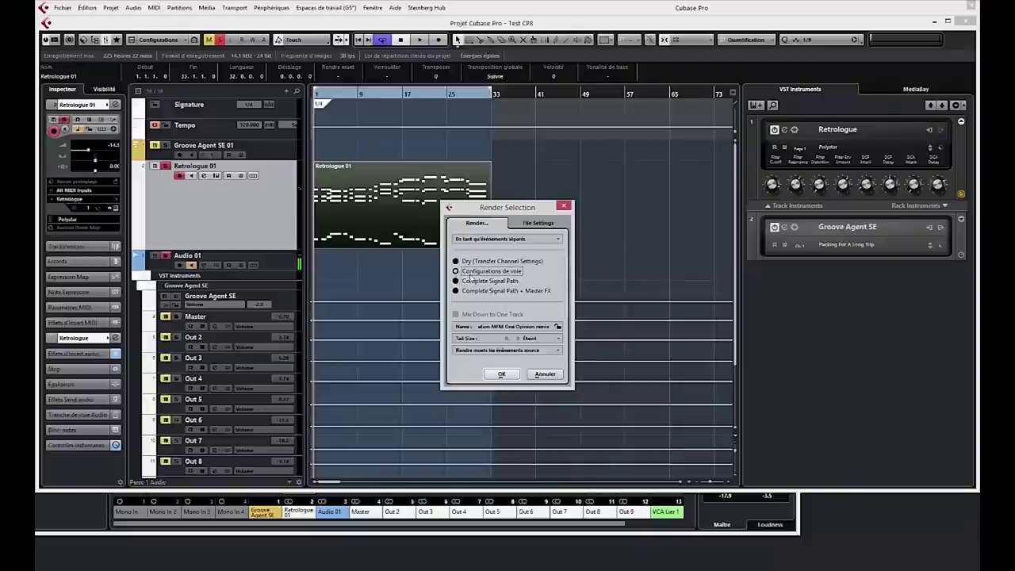
left_click(476, 282)
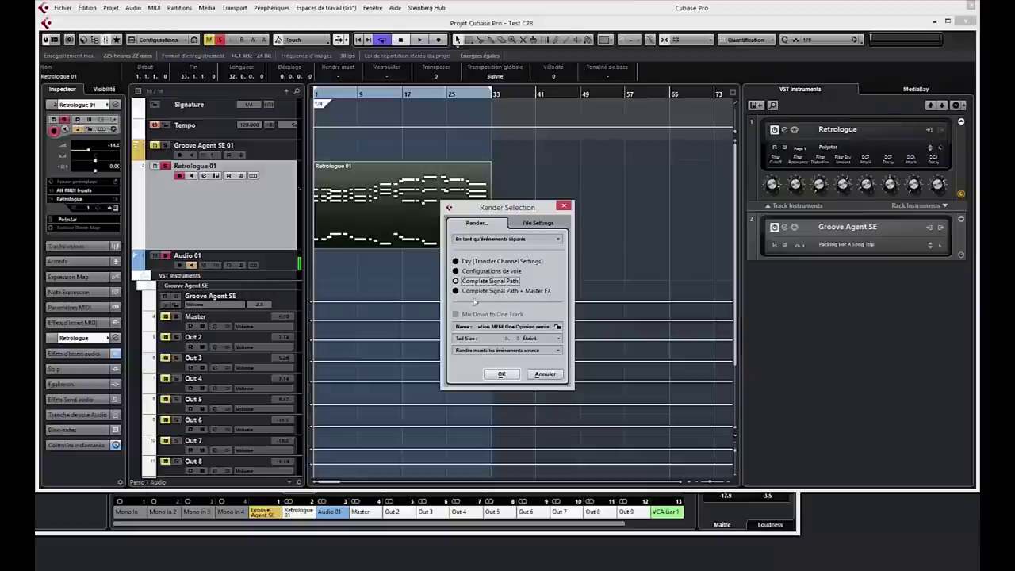
left_click(456, 261)
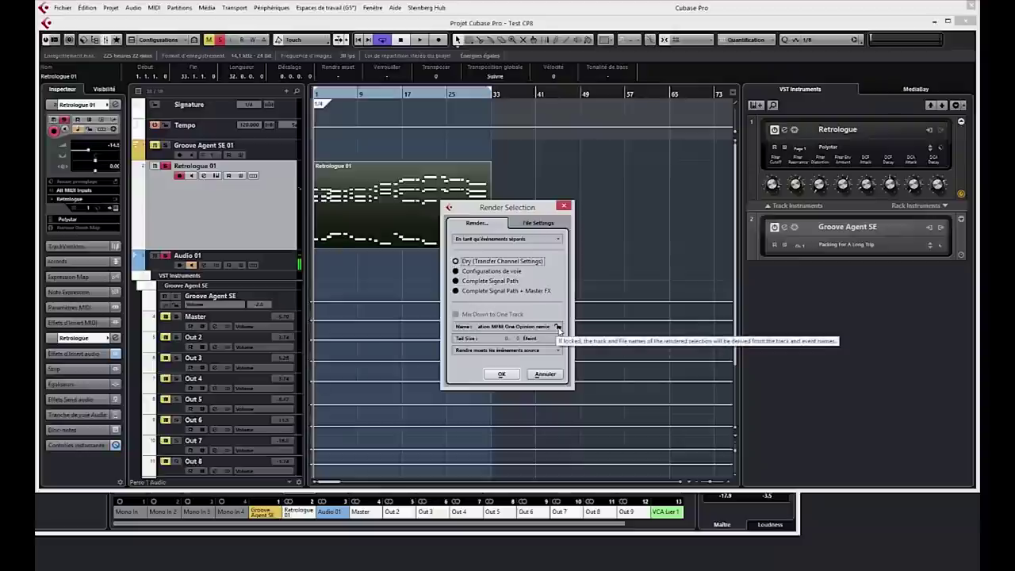
- Clear the custom render name and lock the name field so names derive from the track and event
left_click(558, 328)
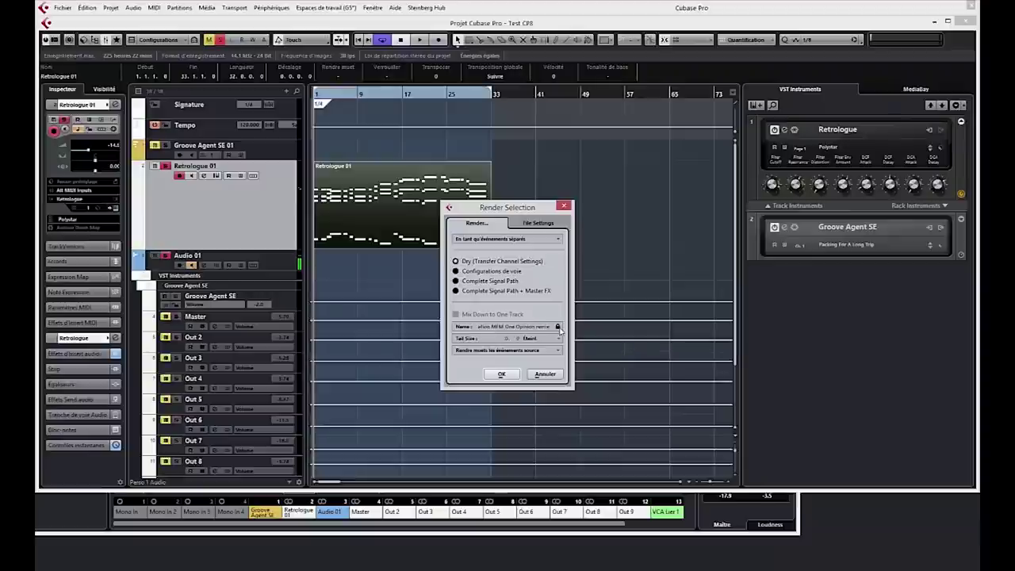
left_click(553, 327)
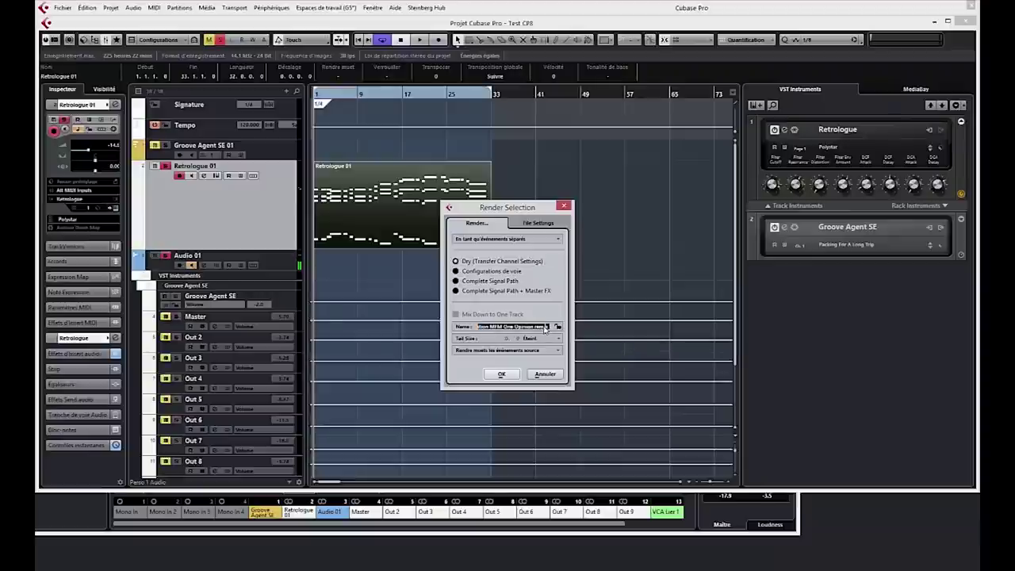
left_click_drag(548, 328, 431, 334)
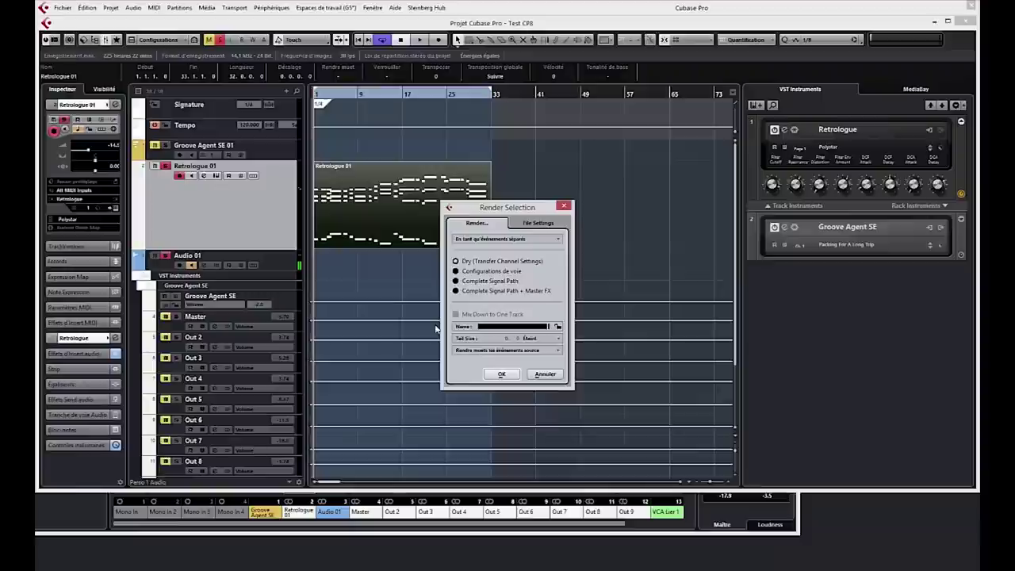
key("BackSpace")
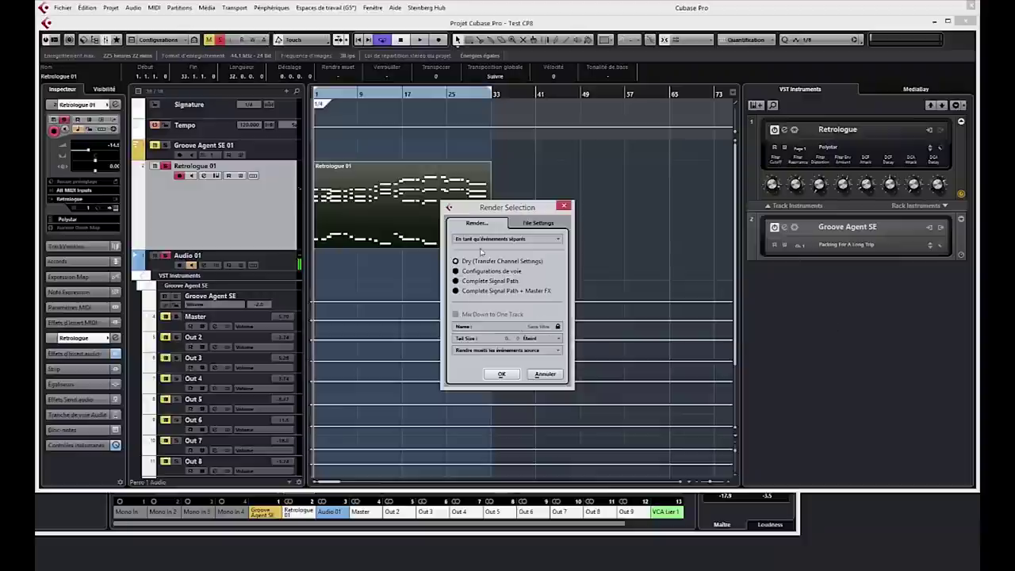
- Check the render's bit resolution and path settings, and render the MIDI part to audio in Dry mode
left_click(547, 224)
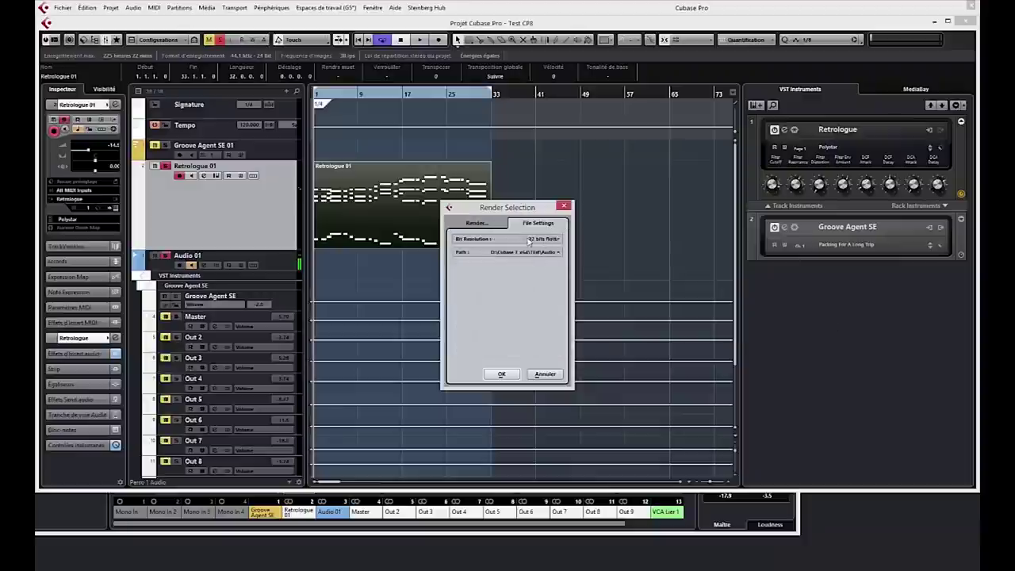
left_click(477, 225)
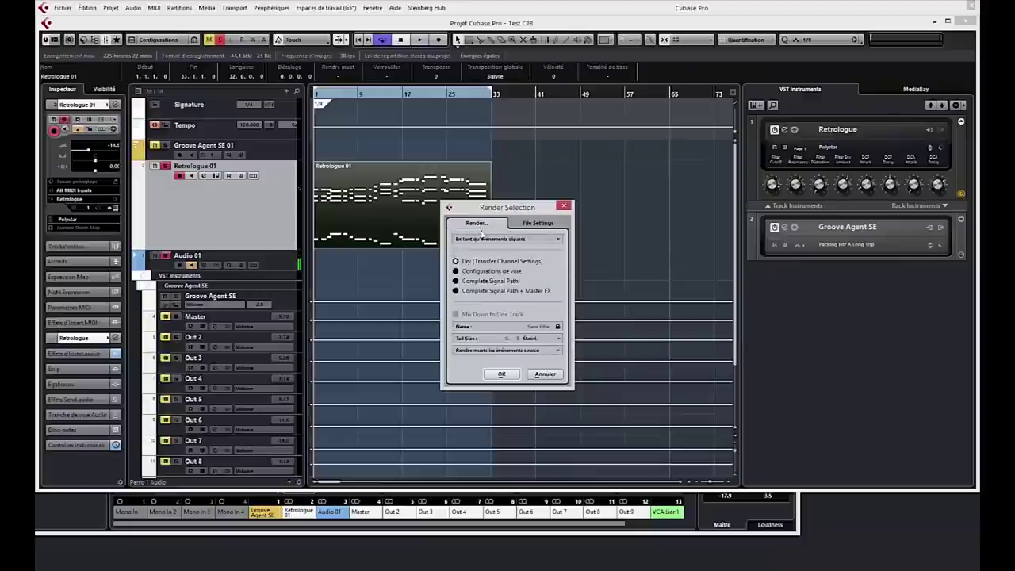
left_click(509, 374)
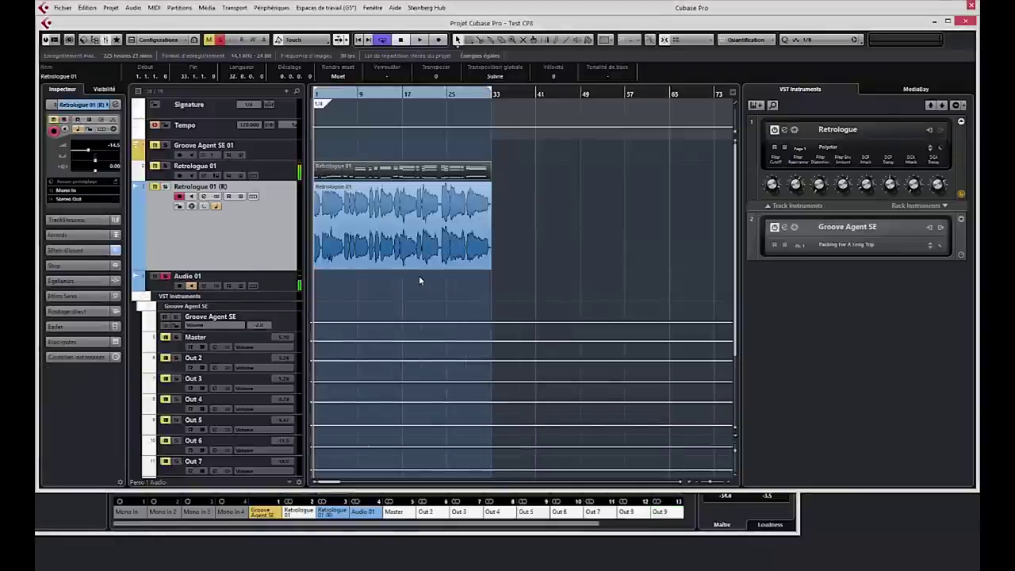
- Locate the Rendre muet tool over the Retrologue 01 MIDI part and return to the object selection tool
left_click(552, 175)
left_click(456, 169)
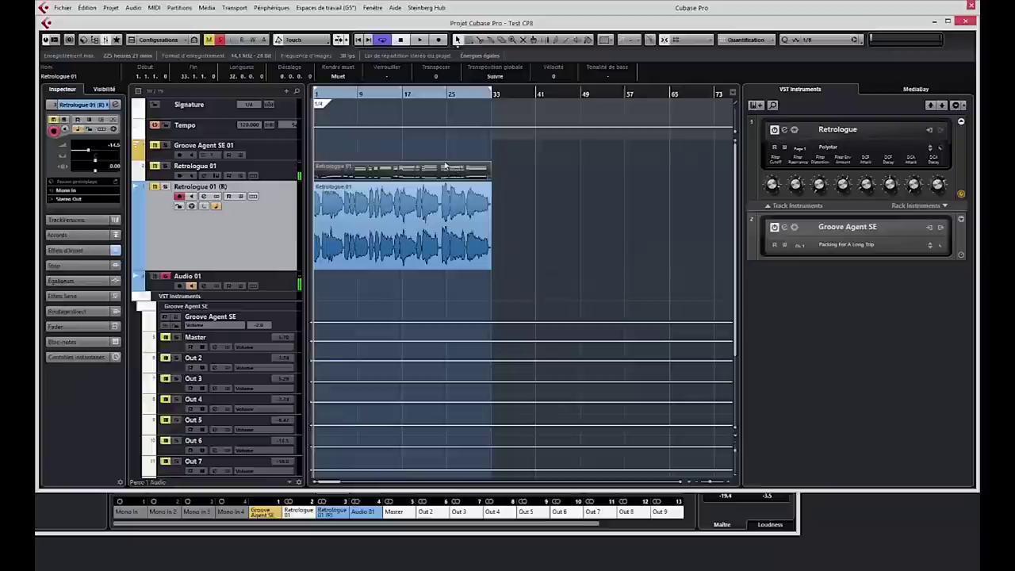
right_click(485, 171)
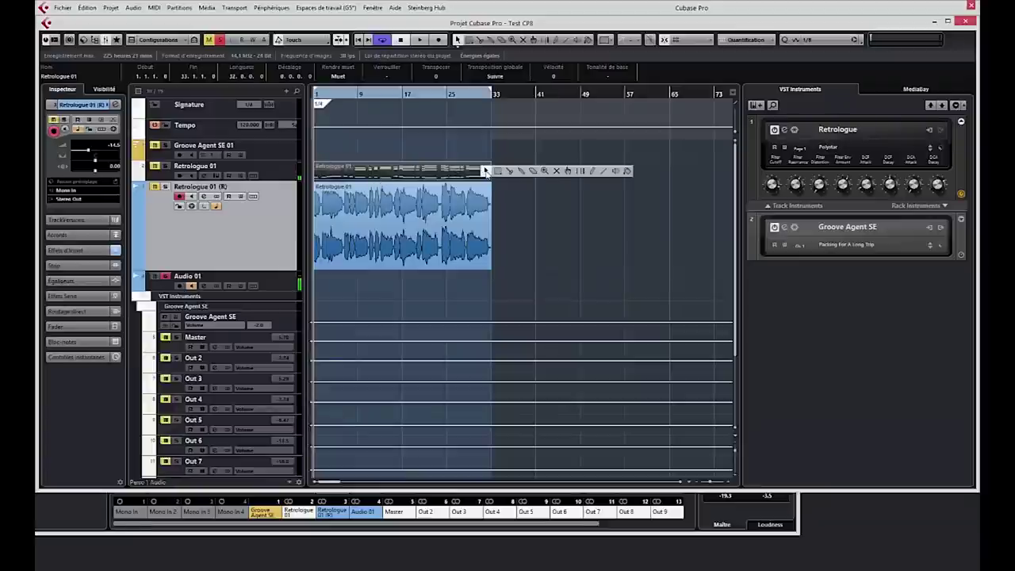
left_click(556, 171)
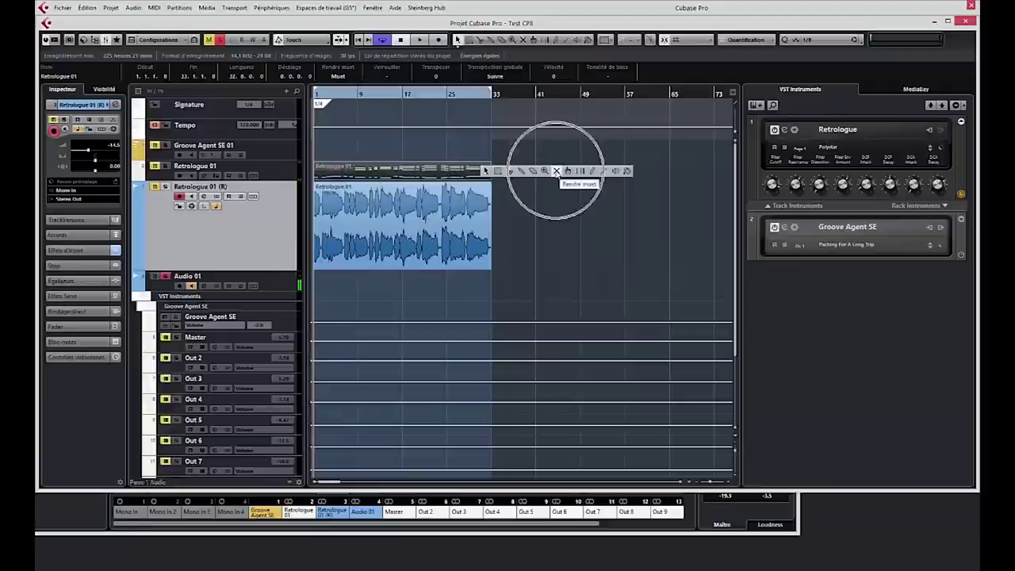
left_click_drag(630, 172, 558, 154)
left_click(486, 172)
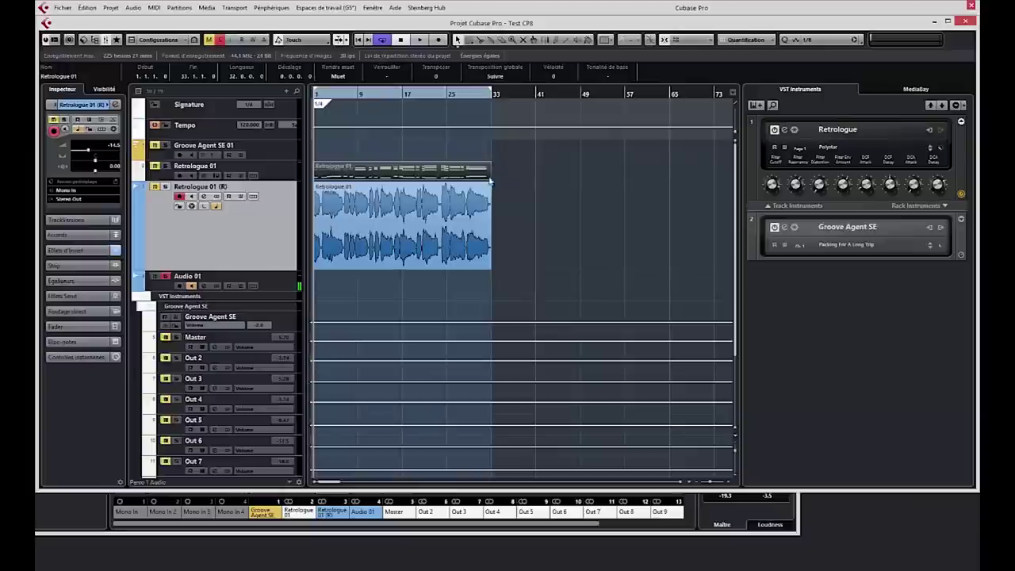
- Select the rendered audio event on the Retrologue 01 (R) track and start playback
left_click(543, 214)
left_click(439, 236)
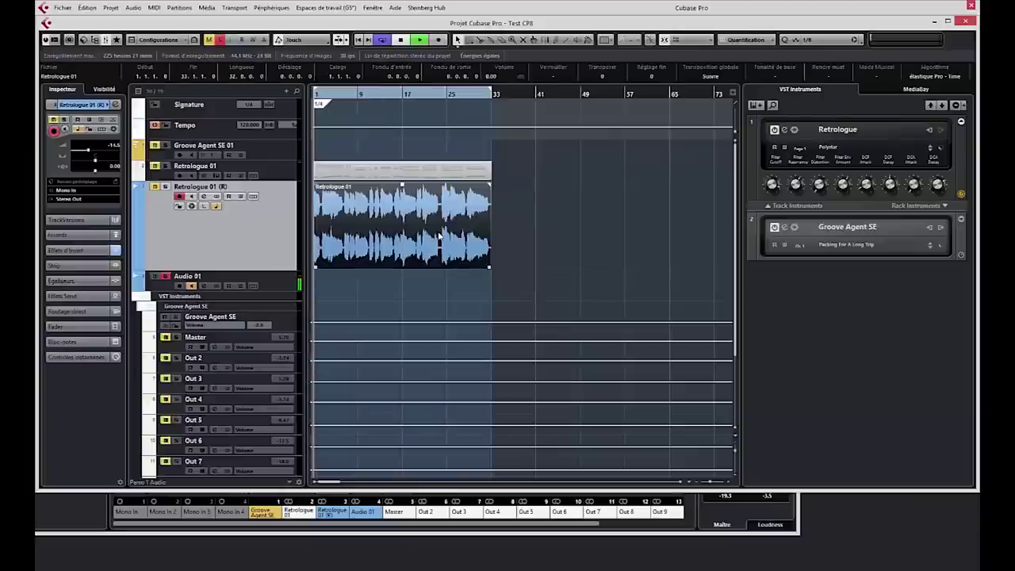
- Deactivate mute on all tracks and play back the start of the rendered Retrologue 01 (R) audio
key("space")
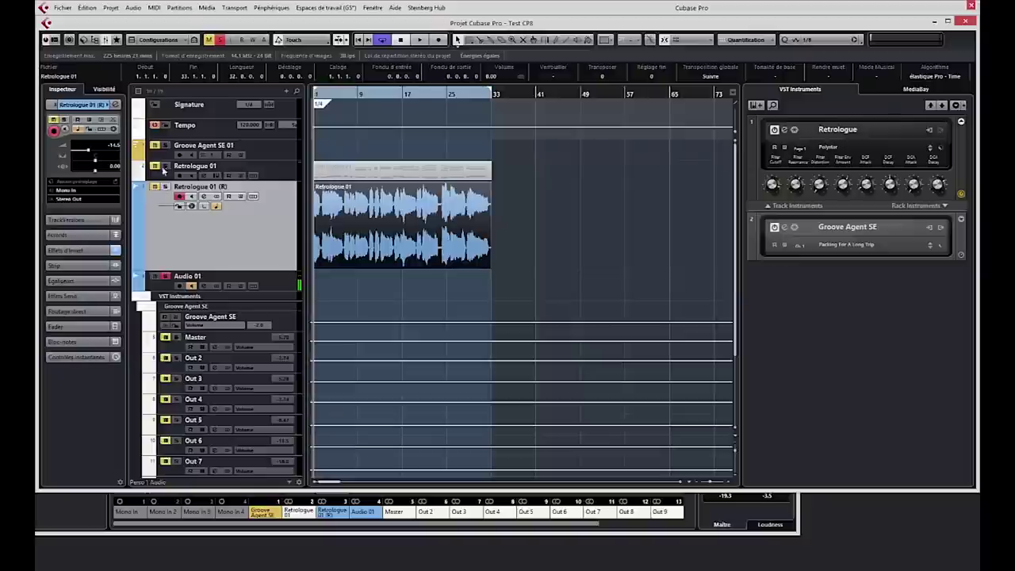
left_click(208, 40)
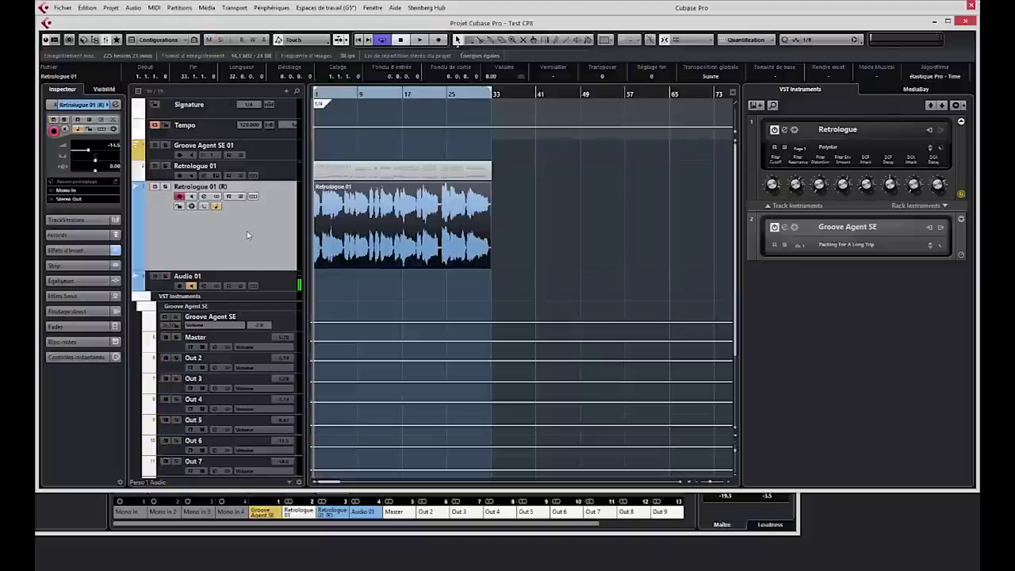
key("space")
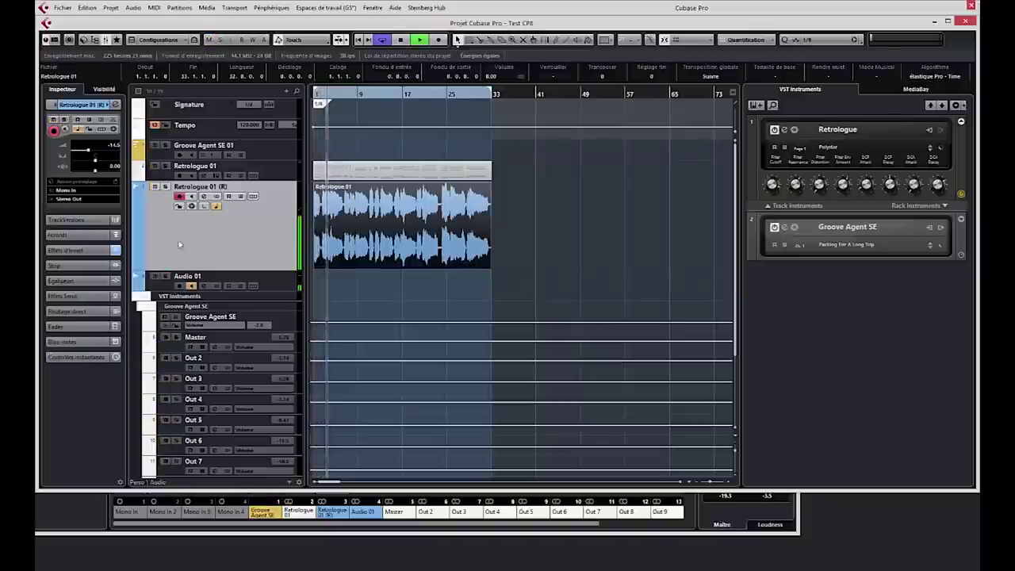
key("space")
- Review the insert effects of Retrologue 01 (R), then the MIDI inserts and quick controls of the original Retrologue 01 track
left_click(111, 251)
mouse_move(86, 172)
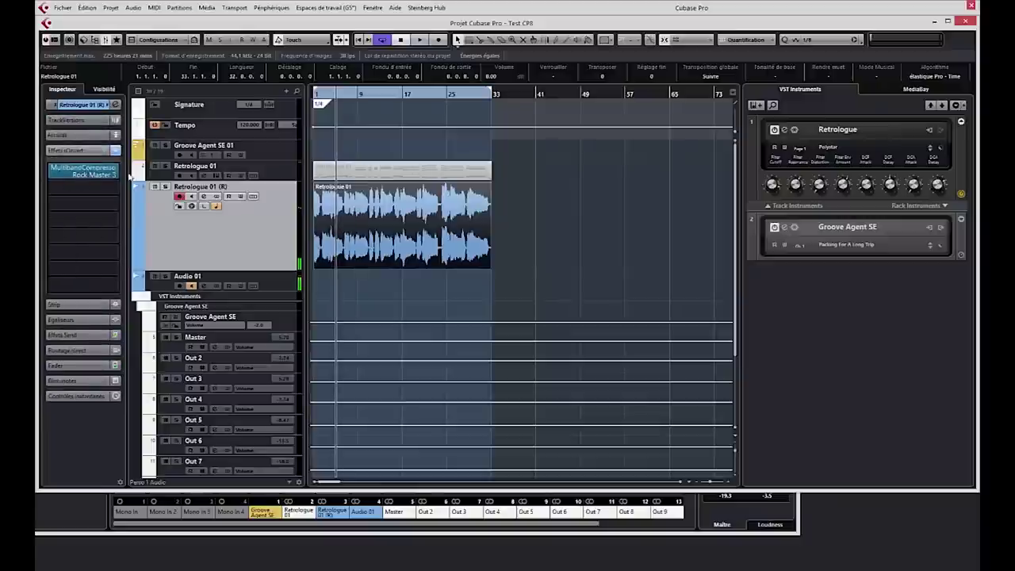
left_click(284, 173)
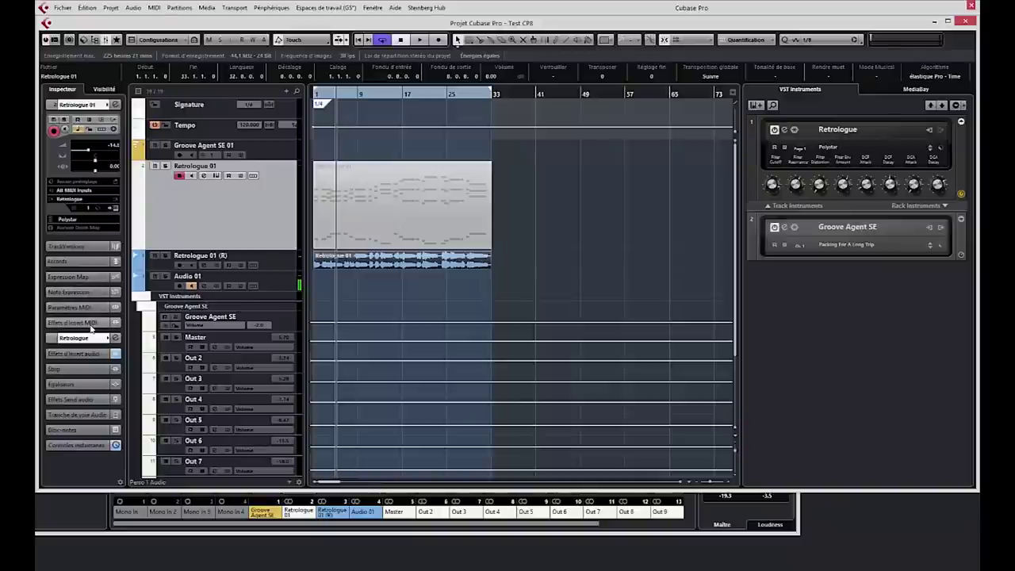
left_click(89, 323)
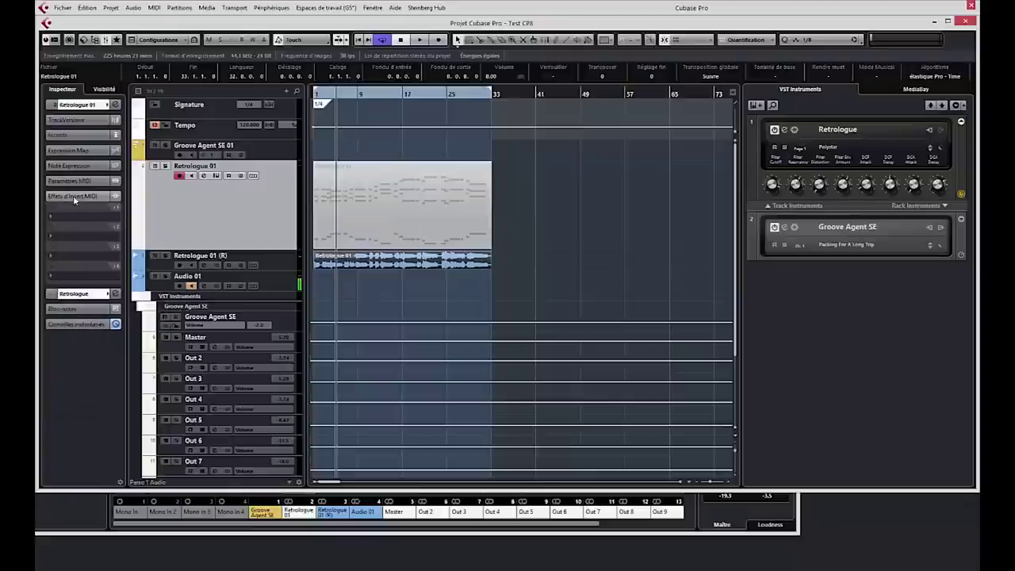
left_click(77, 105)
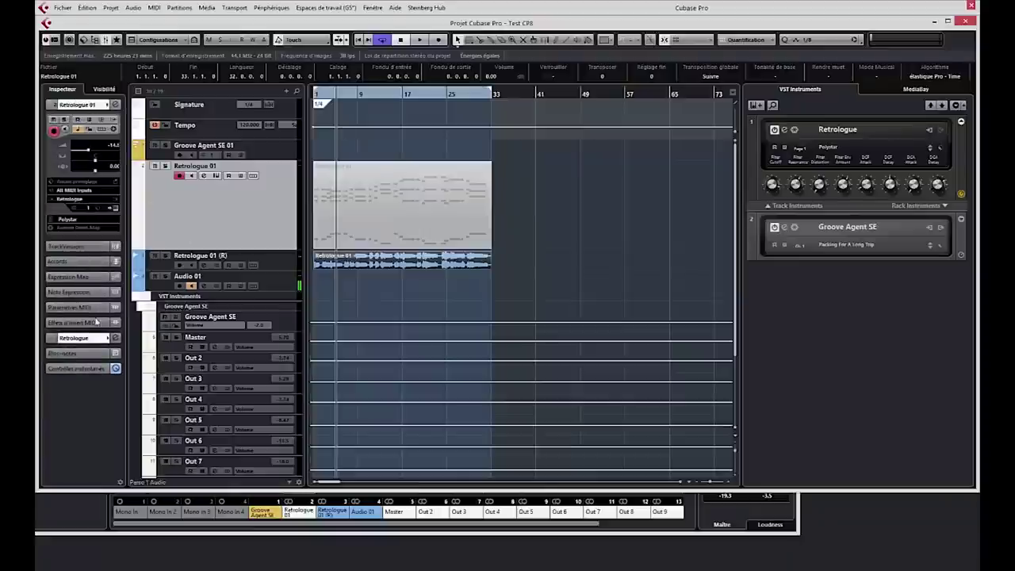
left_click(93, 369)
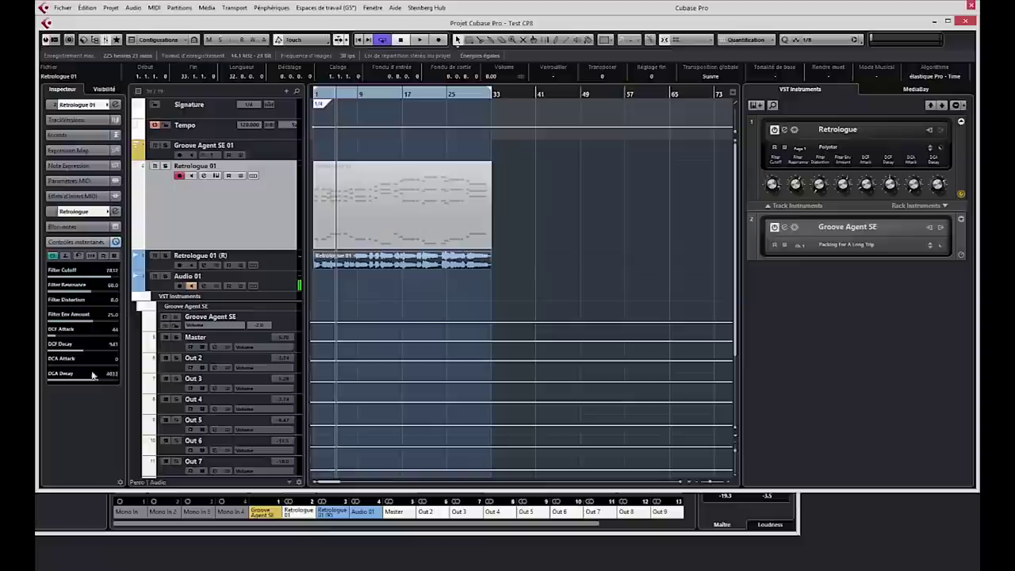
left_click(77, 241)
left_click(83, 196)
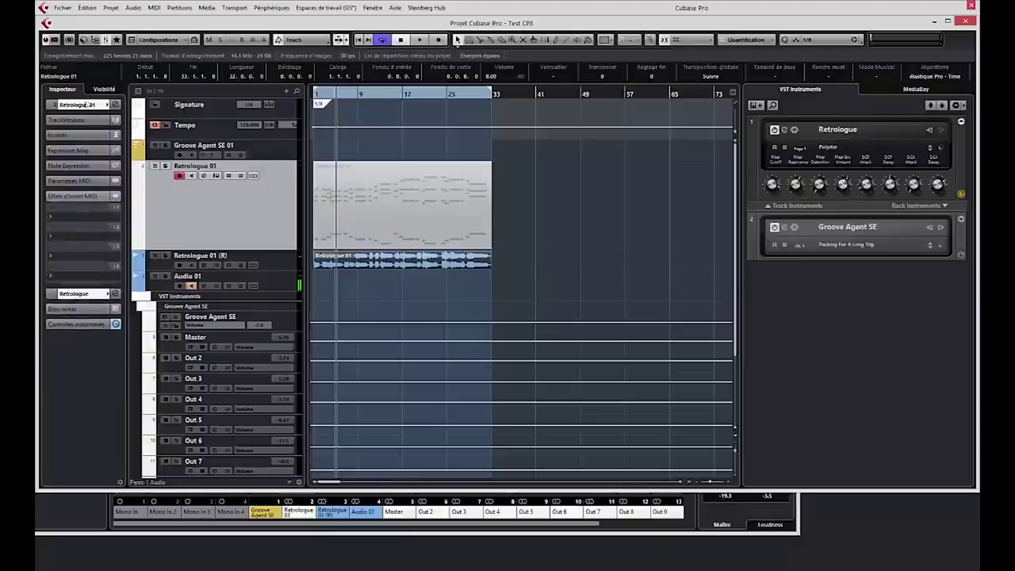
left_click(80, 109)
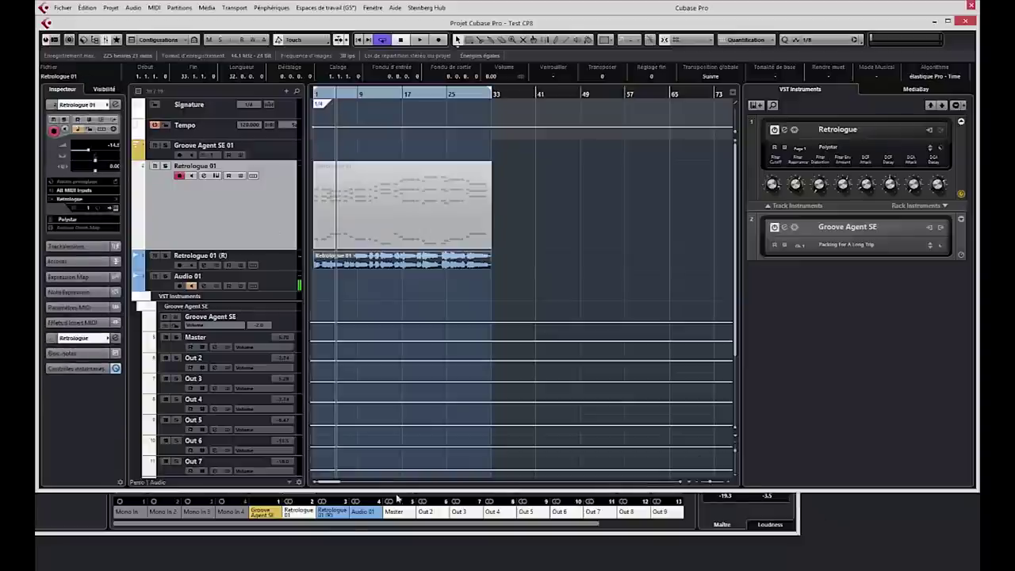
- Show the channel inserts in the MixConsole and inspect the MultibandCompressor on Retrologue 01 (R), closing both windows when done
key("F3")
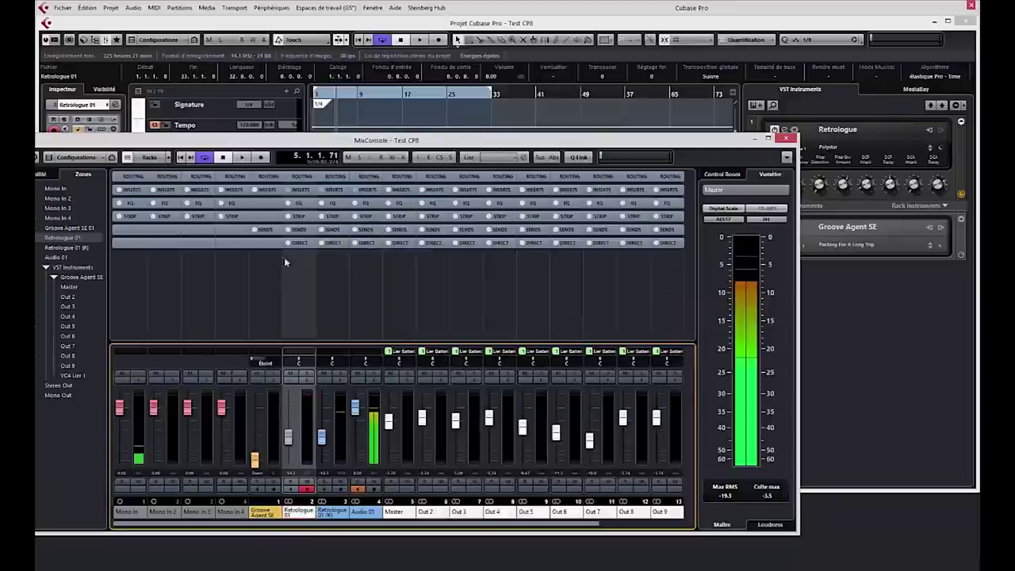
left_click(299, 190)
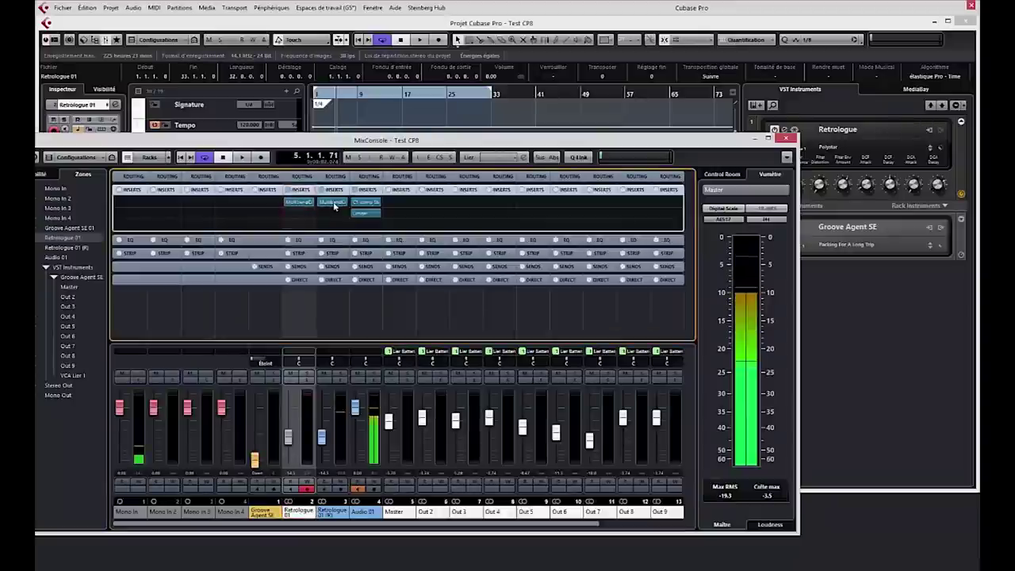
left_click(334, 206)
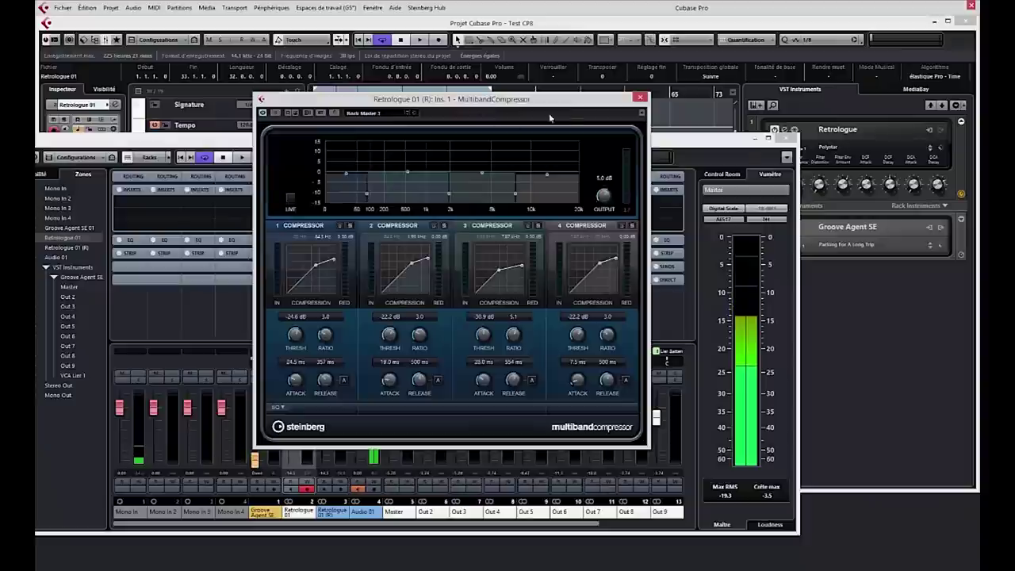
left_click(639, 99)
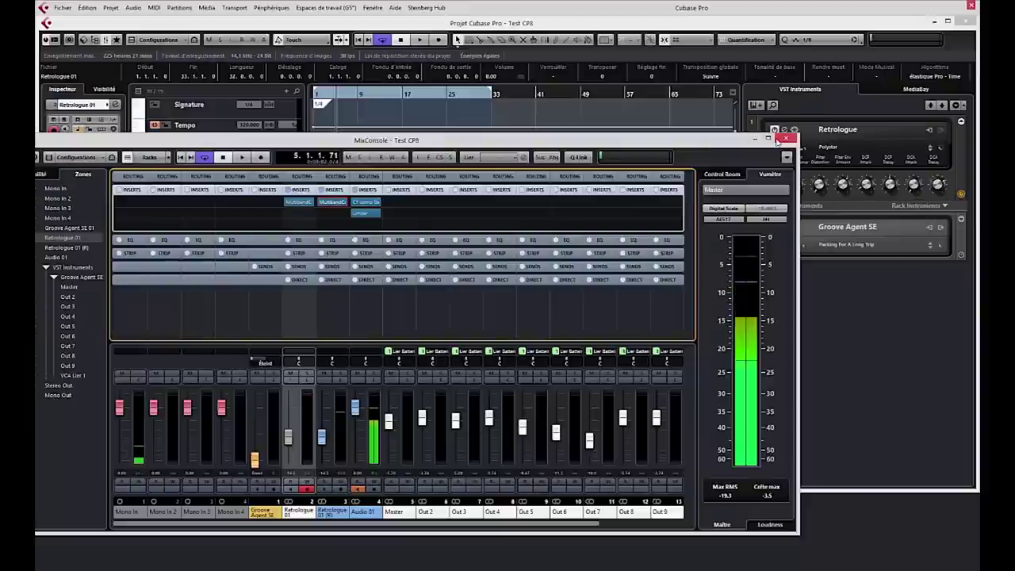
left_click(786, 138)
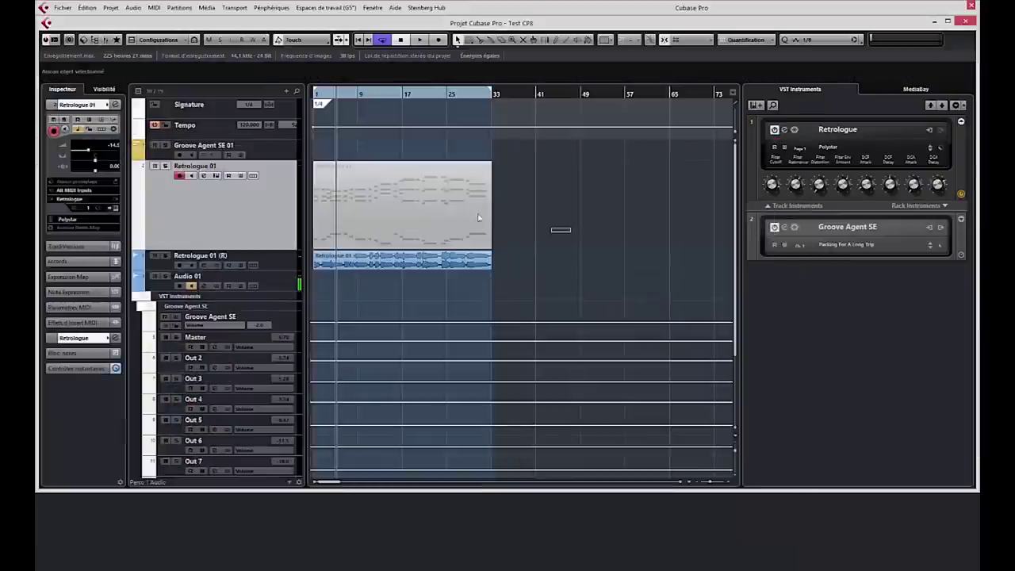
left_click(462, 230)
left_click(445, 264)
left_click(411, 233)
left_click(429, 236)
left_click(431, 262)
left_click(427, 238)
left_click(428, 256)
left_click(428, 256)
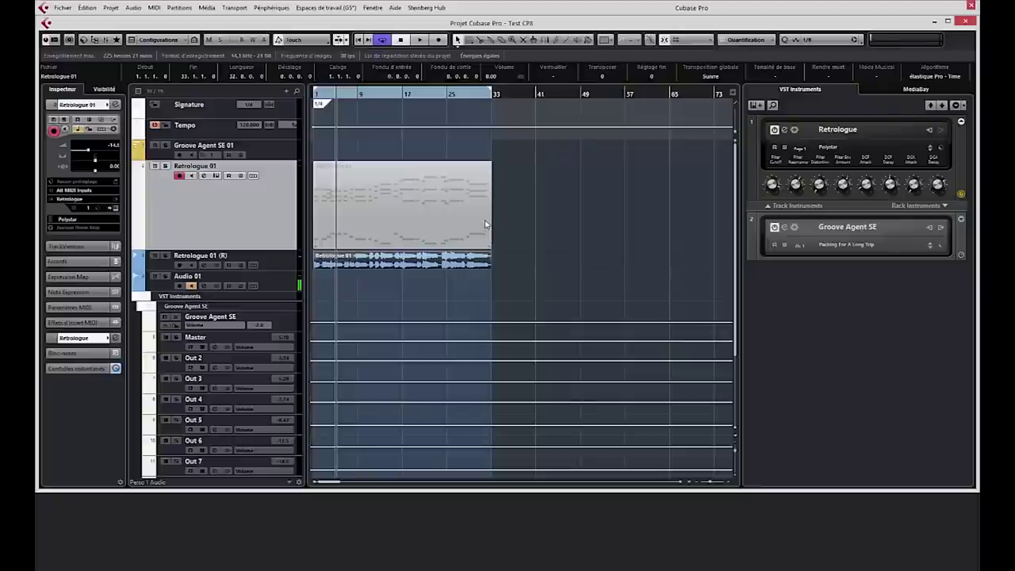
left_click_drag(577, 205, 530, 187)
left_click(419, 268)
left_click(541, 222)
mouse_move(735, 131)
left_mouse_down()
mouse_move(734, 111)
mouse_move(736, 134)
left_mouse_up()
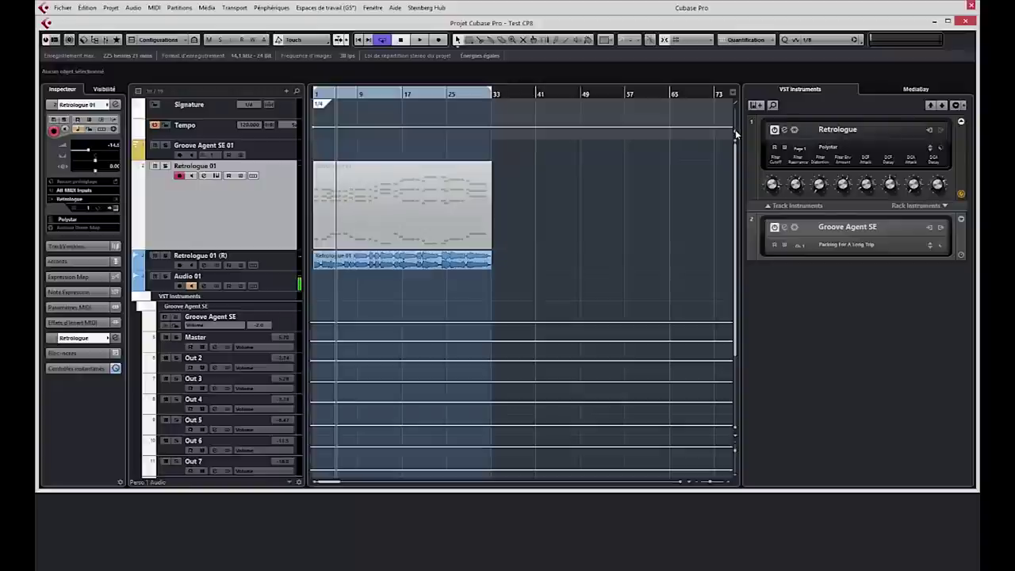
left_click_drag(736, 134, 736, 135)
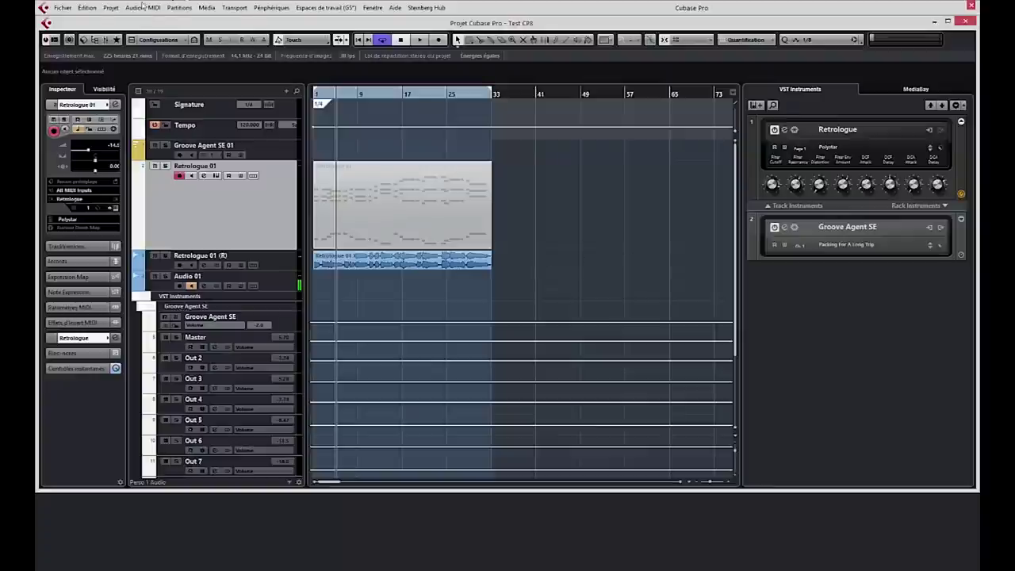
- Display the chord pads with remote control enabled, and move the muted Retrologue 01 MIDI part to bar 33
left_click(109, 9)
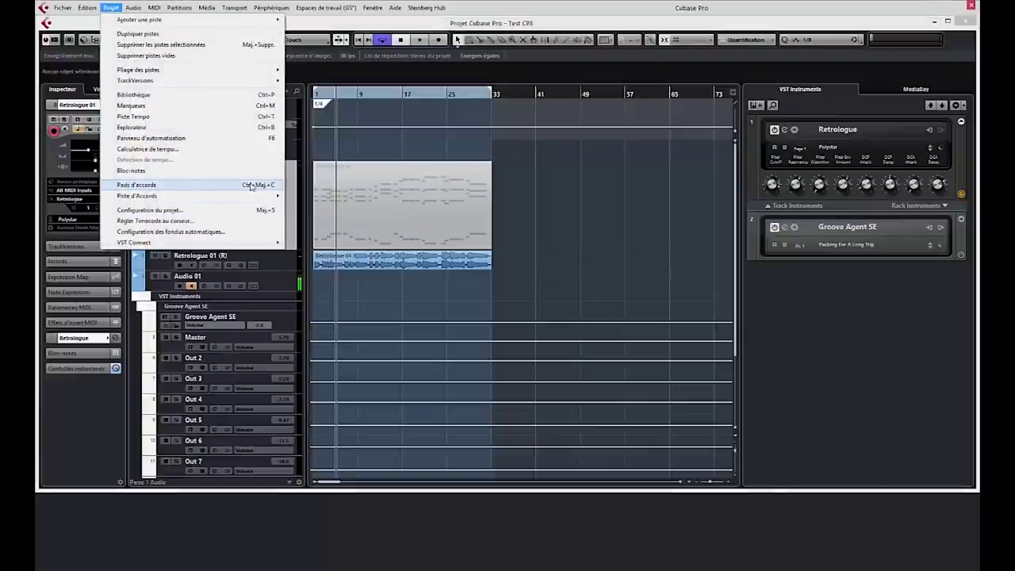
left_click(146, 186)
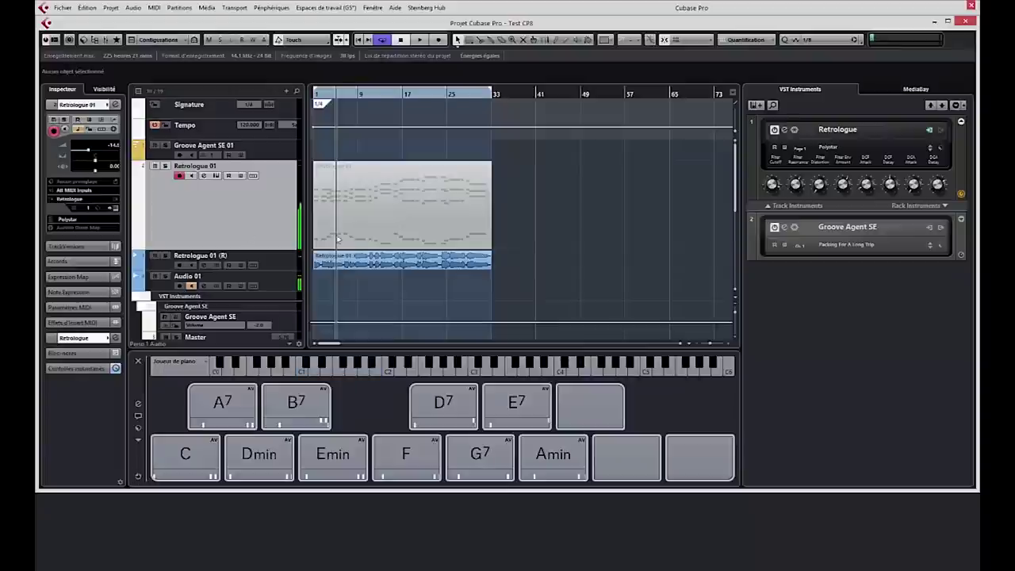
left_click_drag(374, 217, 536, 230)
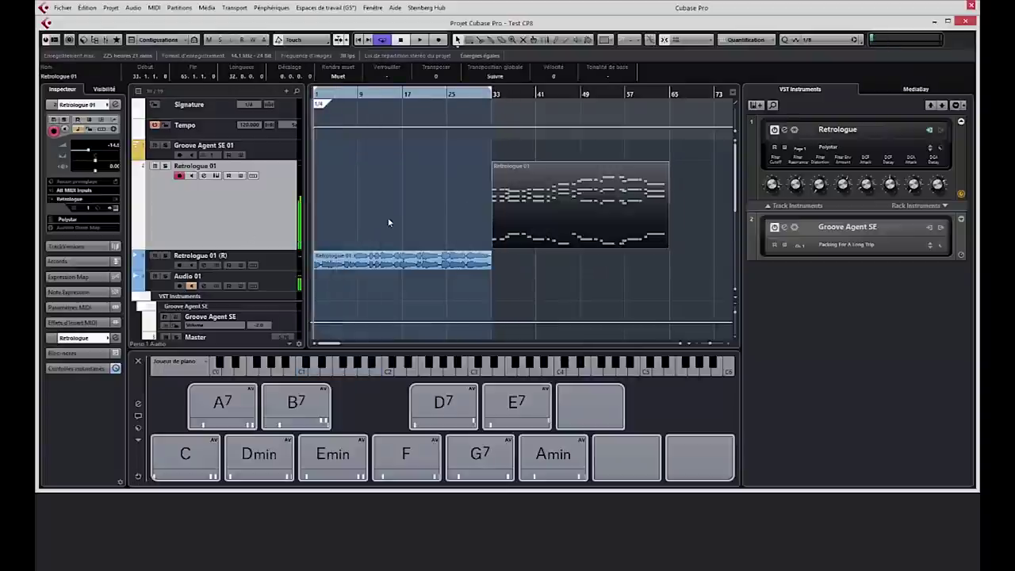
left_click(139, 481)
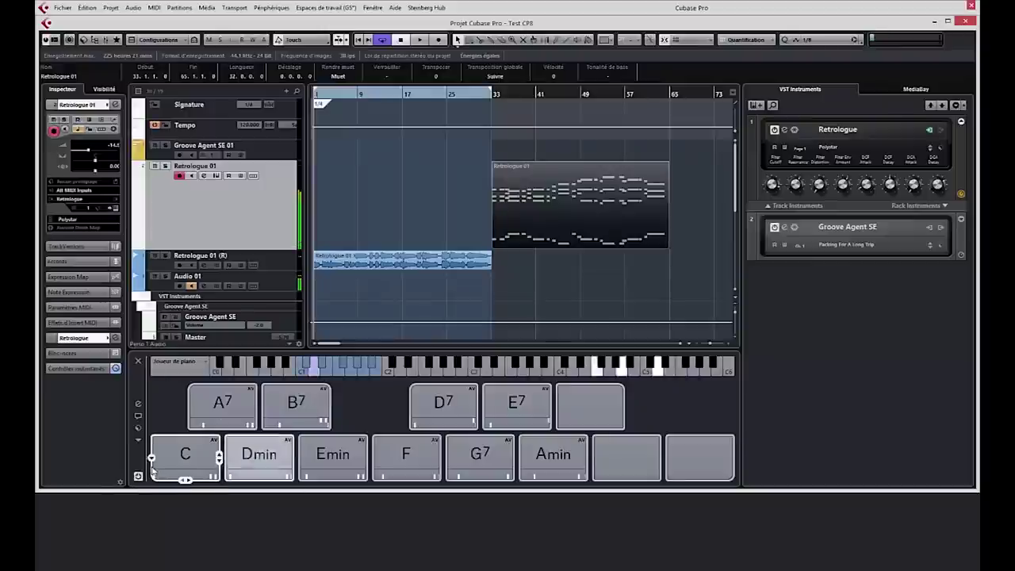
- Assign the Gb and A chords to empty pads using the Chord Assistant's Cycle des quintes view
left_click(138, 415)
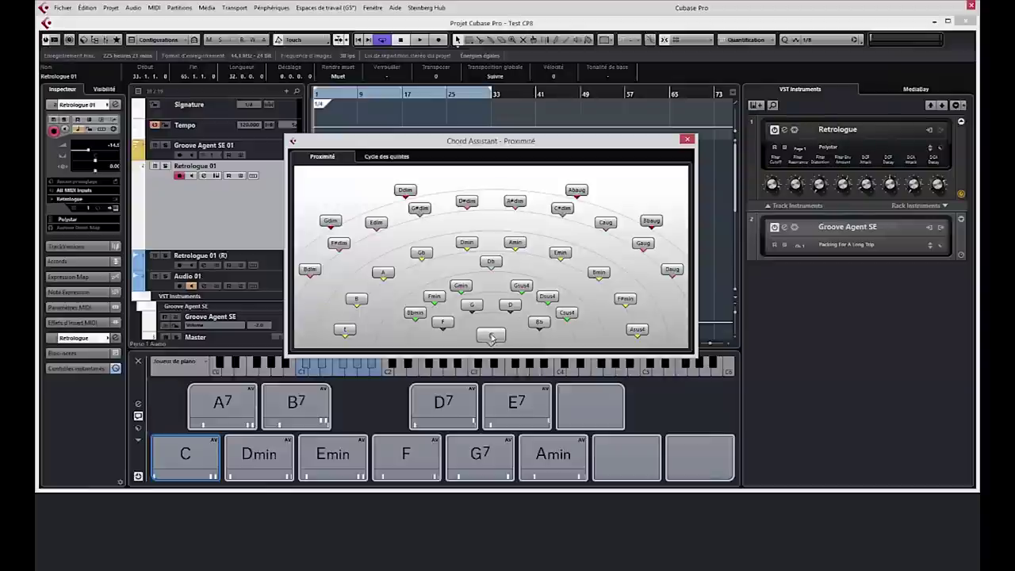
left_click(373, 159)
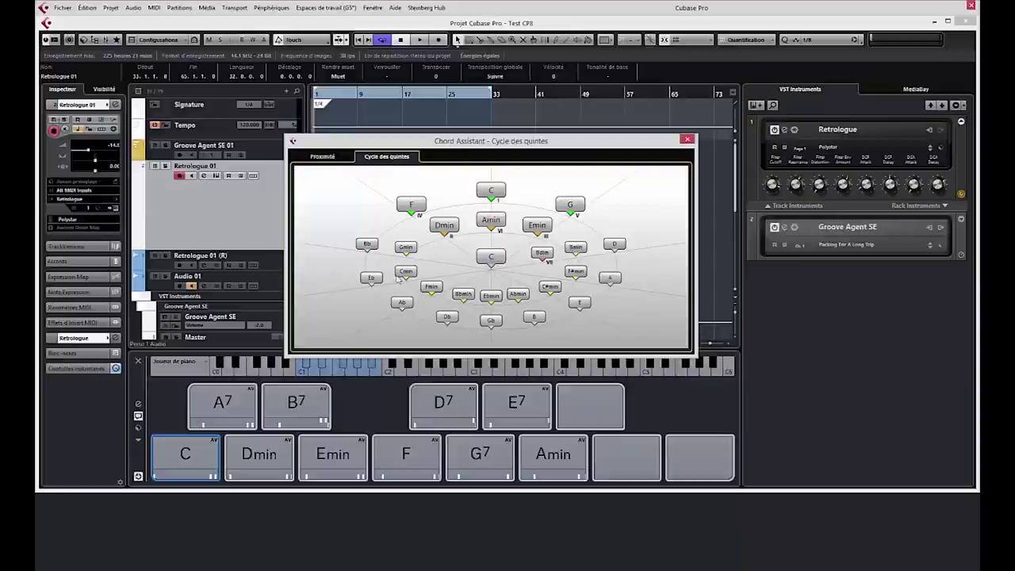
left_click(491, 320)
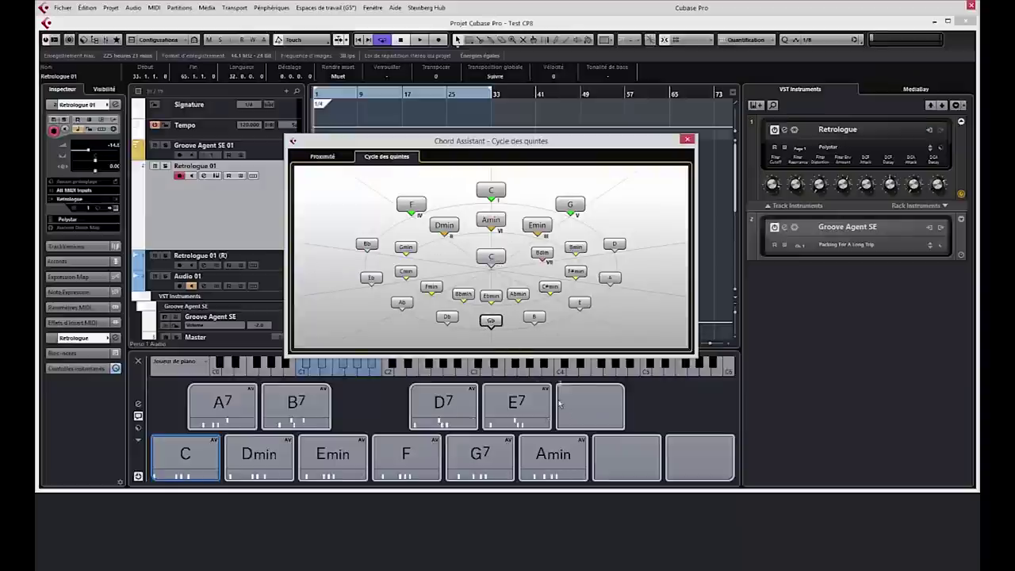
left_click(611, 279)
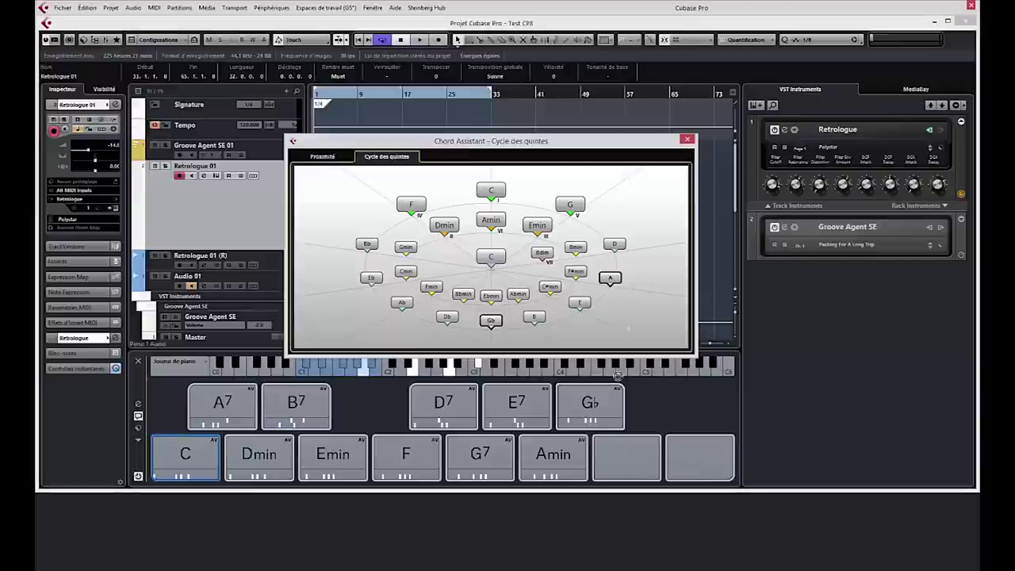
left_click(687, 141)
- Record a chord pad performance on the Retrologue 01 track from bar 1 with the Retrologue 01 (R) track muted
left_click(324, 284)
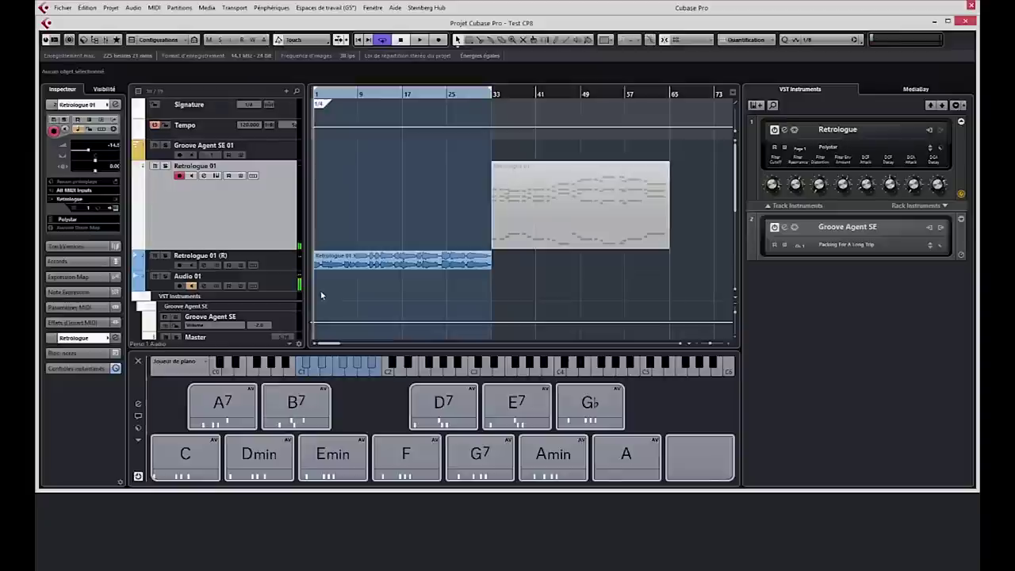
key("KP_Multiply")
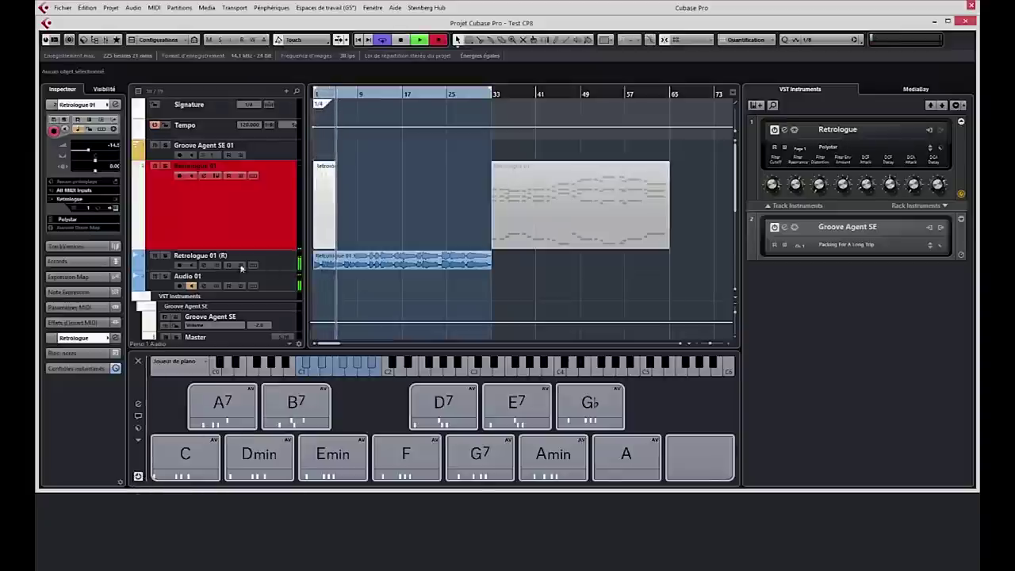
left_click(155, 256)
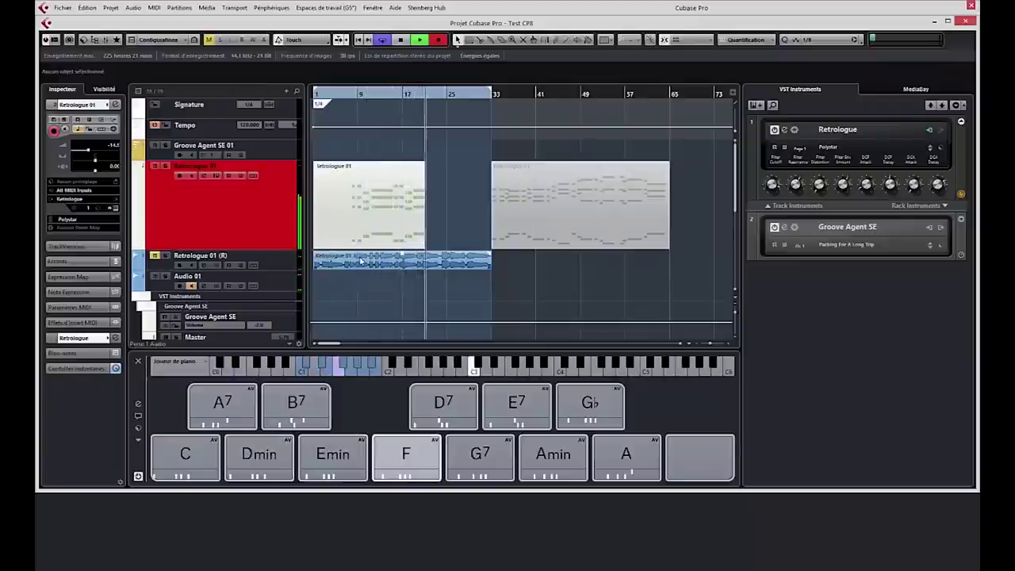
key("space")
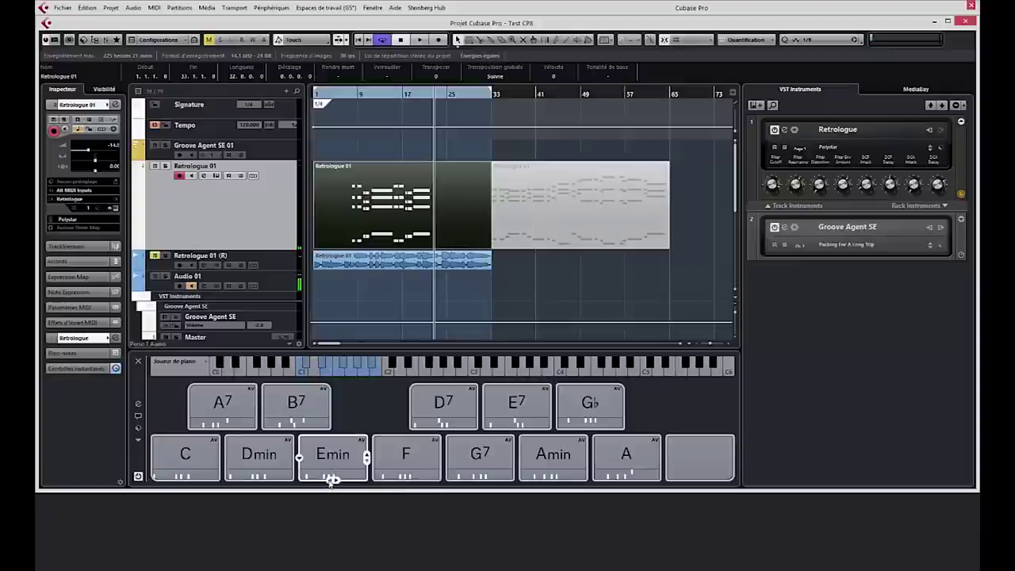
- Change the Emin chord pad's tension to Emin7, hide the chord pads and deselect the recorded part
left_click_drag(333, 479, 334, 482)
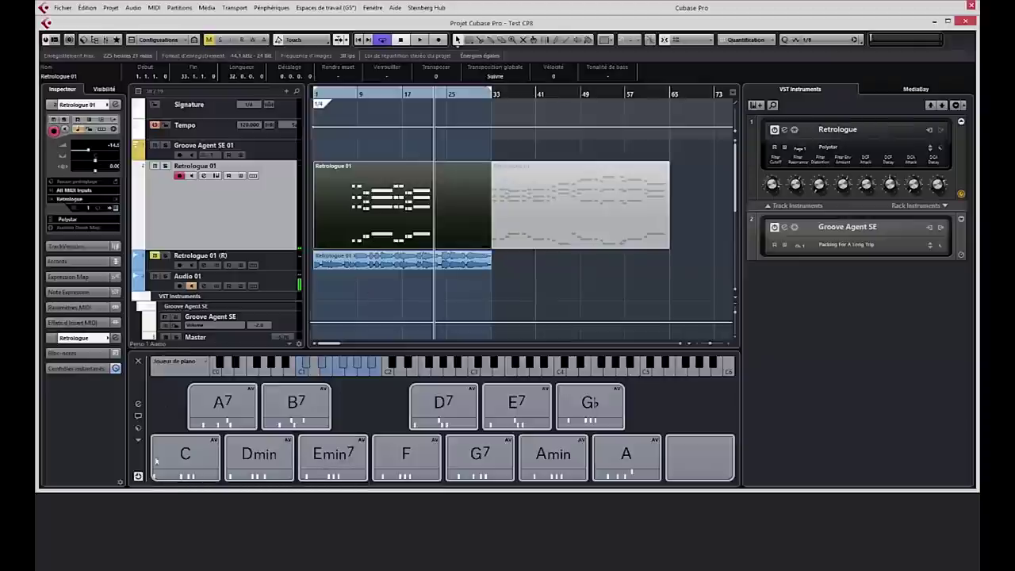
left_click(138, 362)
left_click(553, 300)
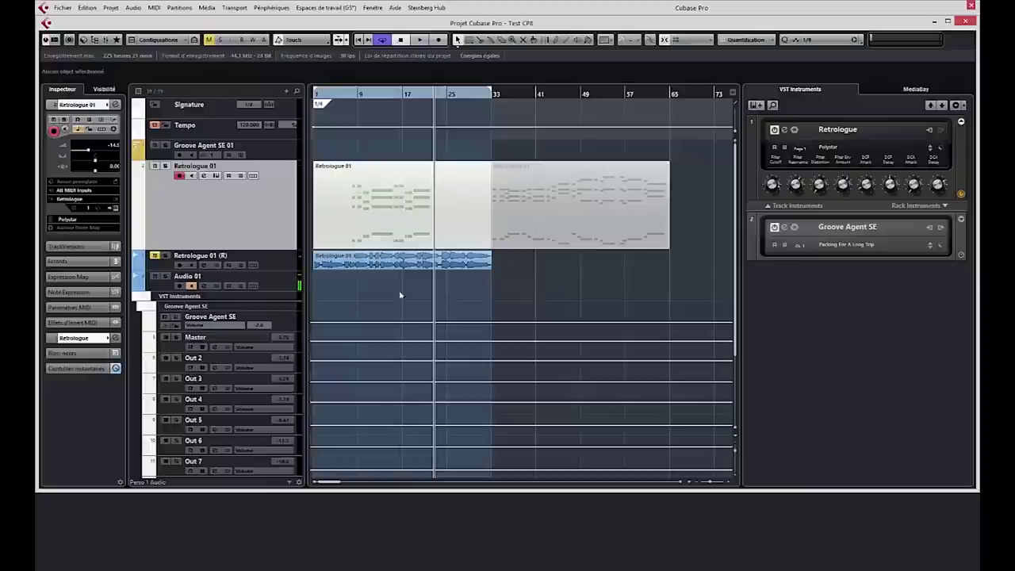
- Examine the quick controls and fader of the Retrologue 01 (R) track
left_click(288, 264)
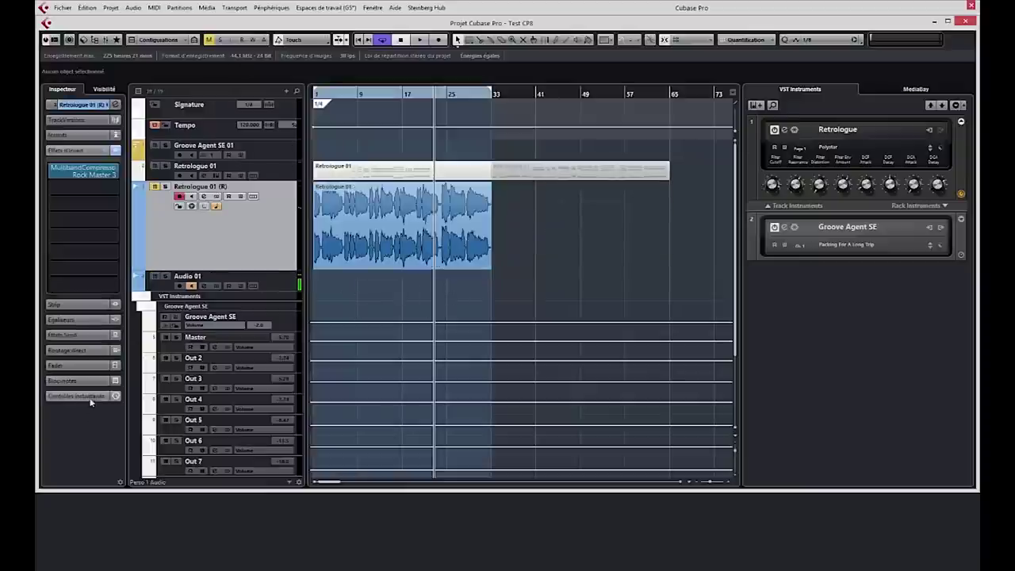
left_click(90, 397)
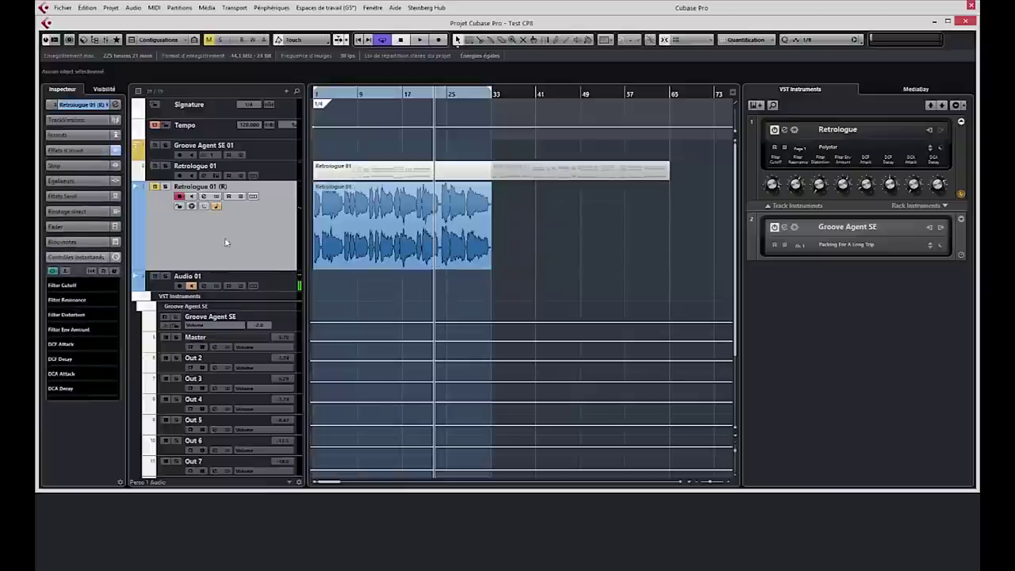
left_click(77, 227)
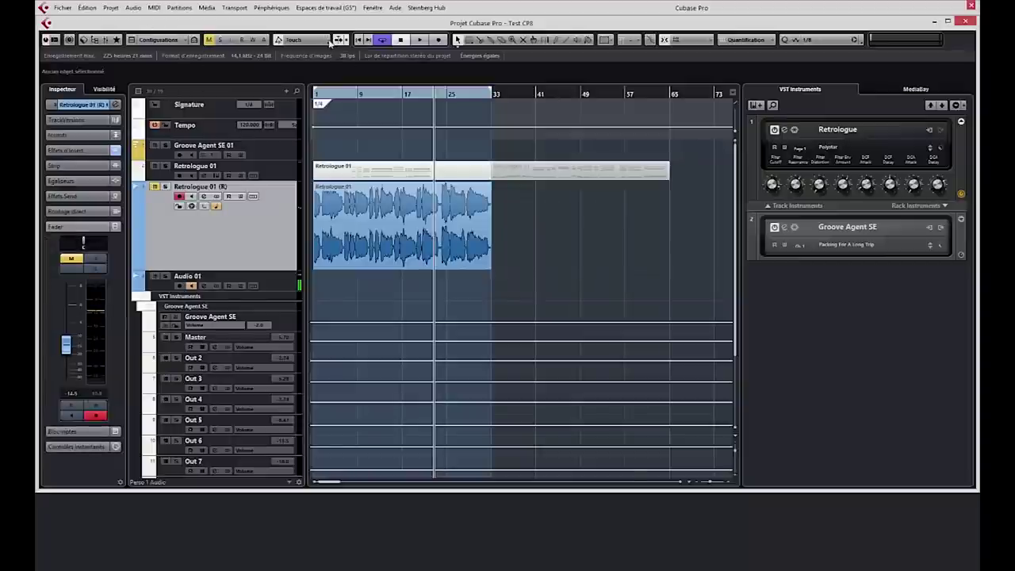
- Open the automation panel and review its automation settings
left_click(336, 40)
left_click(606, 276)
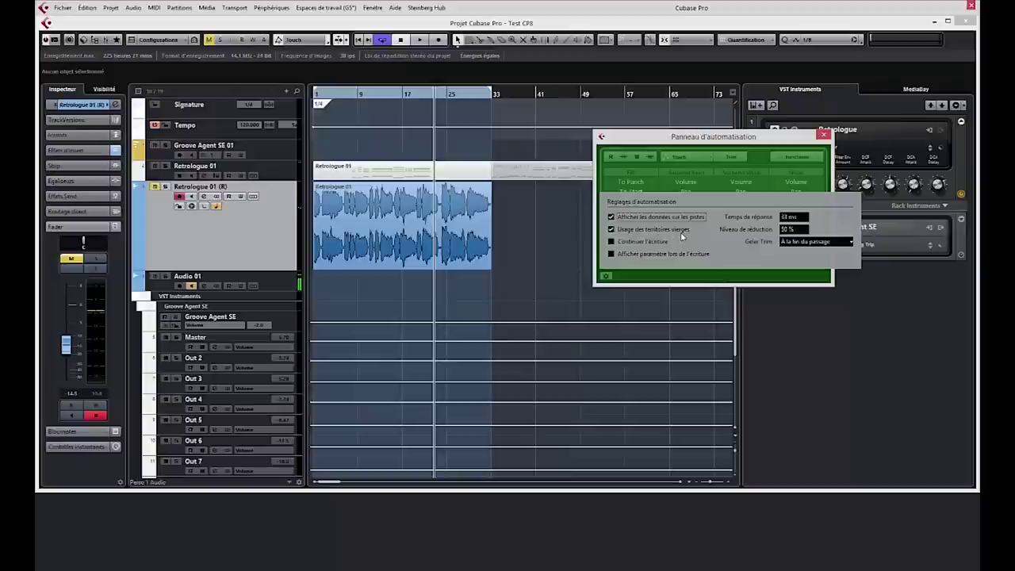
left_click(554, 260)
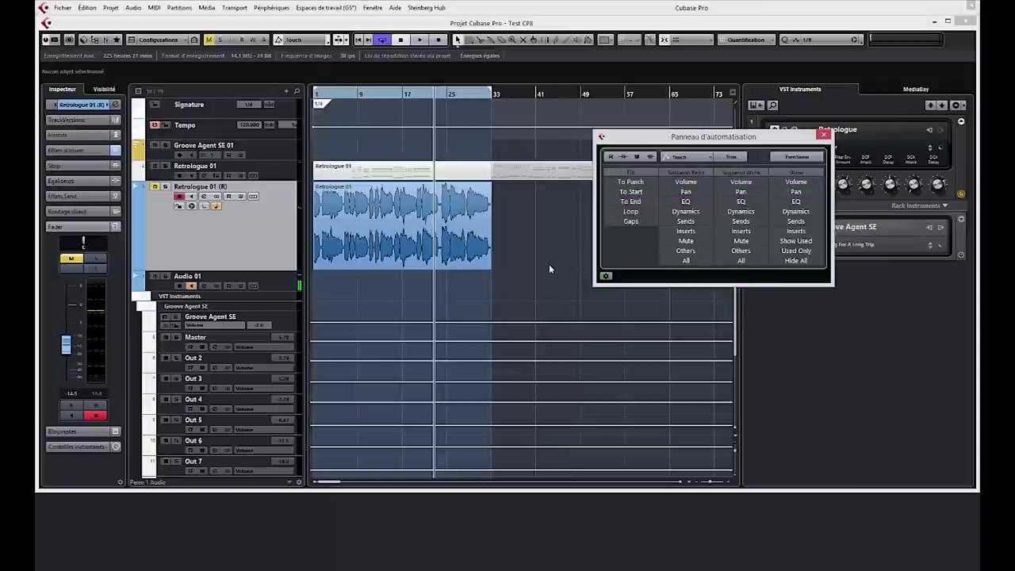
- Enable automation read and write on all tracks and record volume moves on Retrologue 01 (R) from bar 1, unmuting it during playback
key("KP_Decimal")
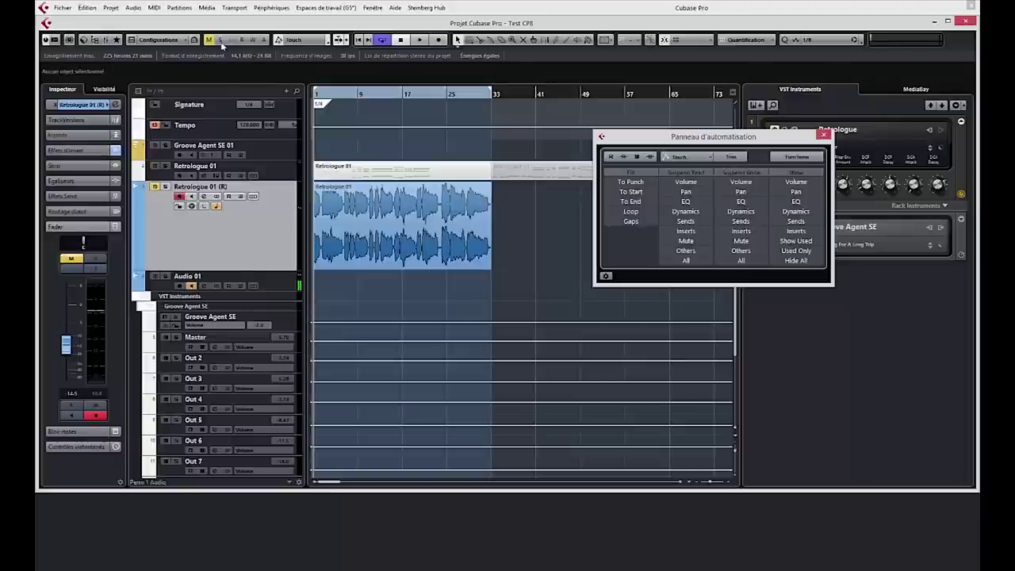
left_click(251, 41)
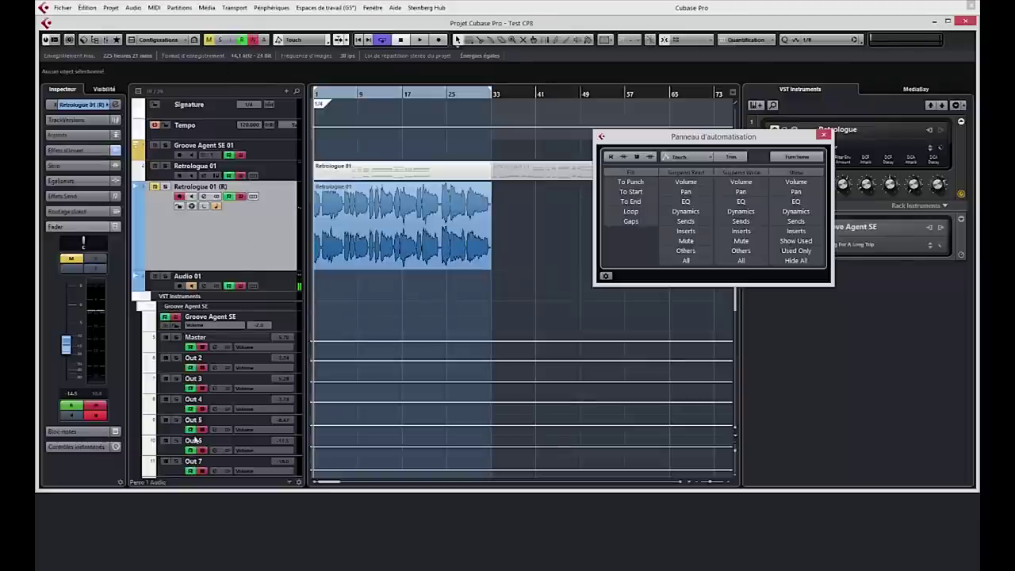
key("space")
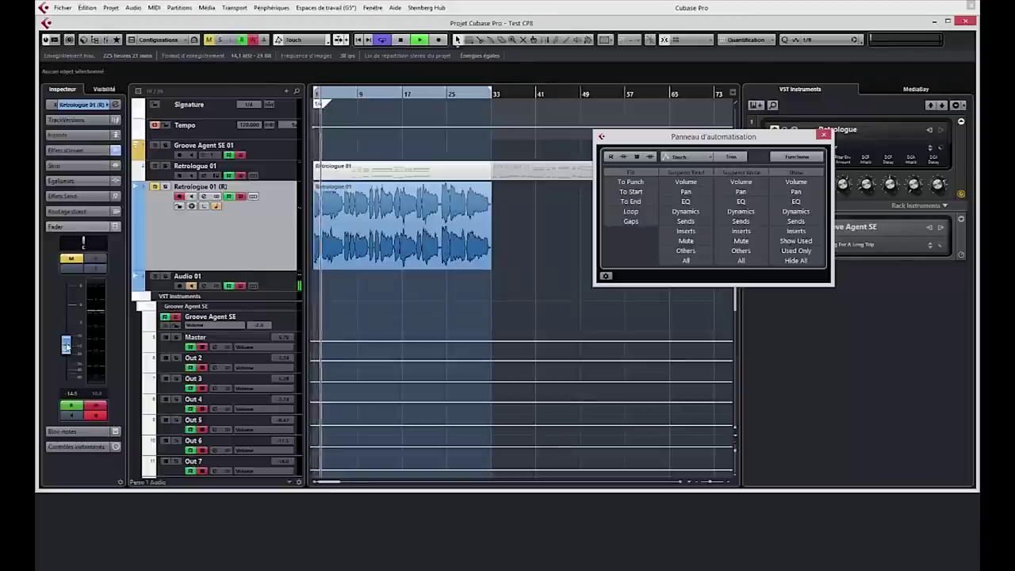
left_click_drag(66, 343, 66, 336)
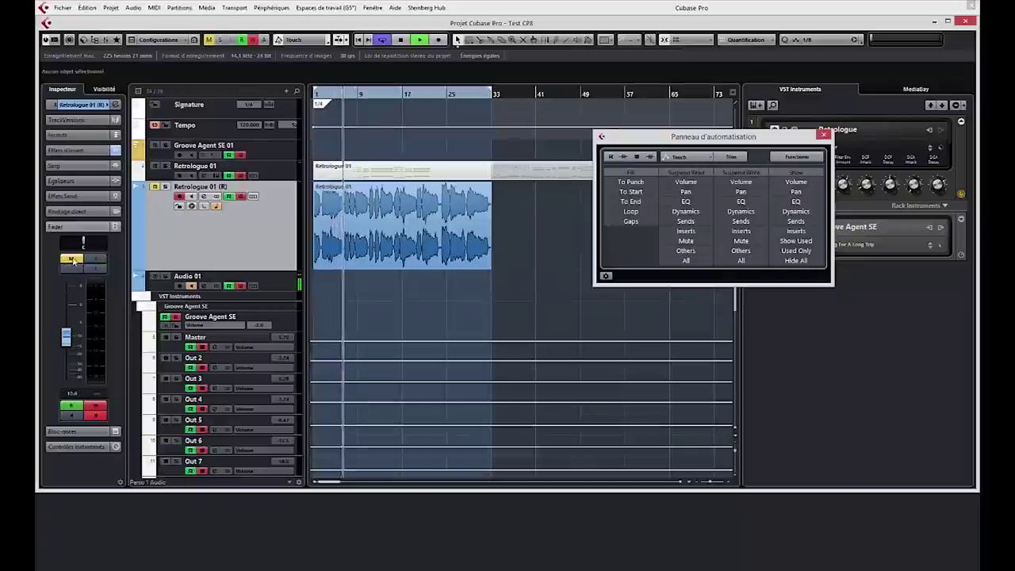
left_click(72, 258)
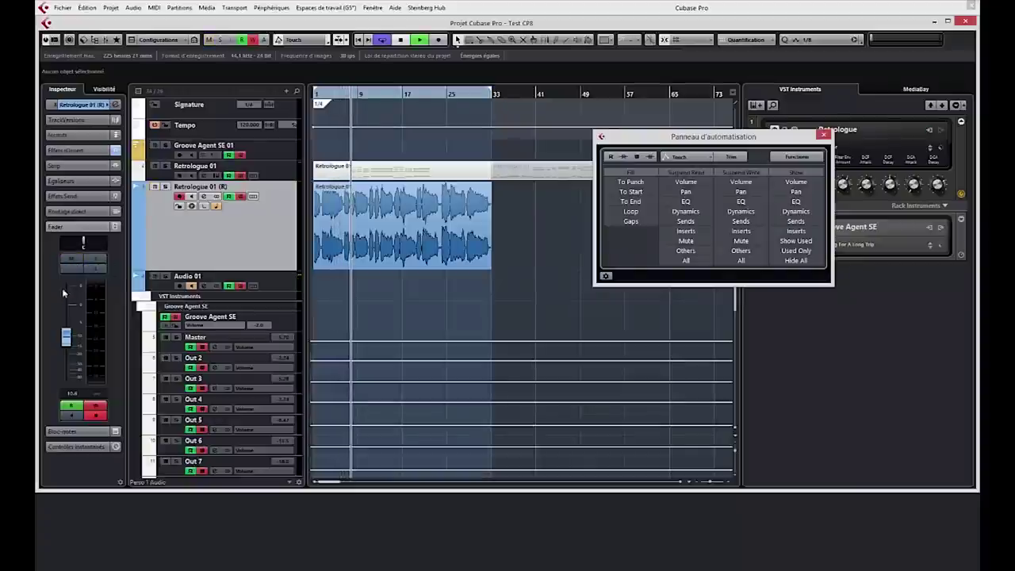
mouse_move(66, 336)
left_mouse_down()
mouse_move(66, 321)
mouse_move(67, 352)
left_mouse_up()
key("space")
- Delete the MIDI part spanning bars 1 to 33 on the Retrologue 01 track
left_click(357, 170)
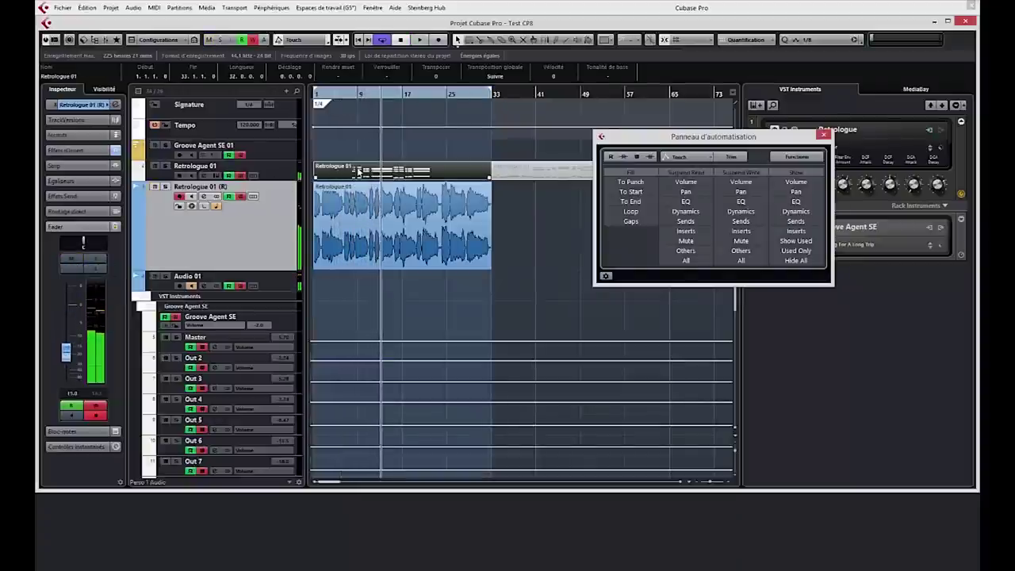
key("Delete")
left_click(374, 299)
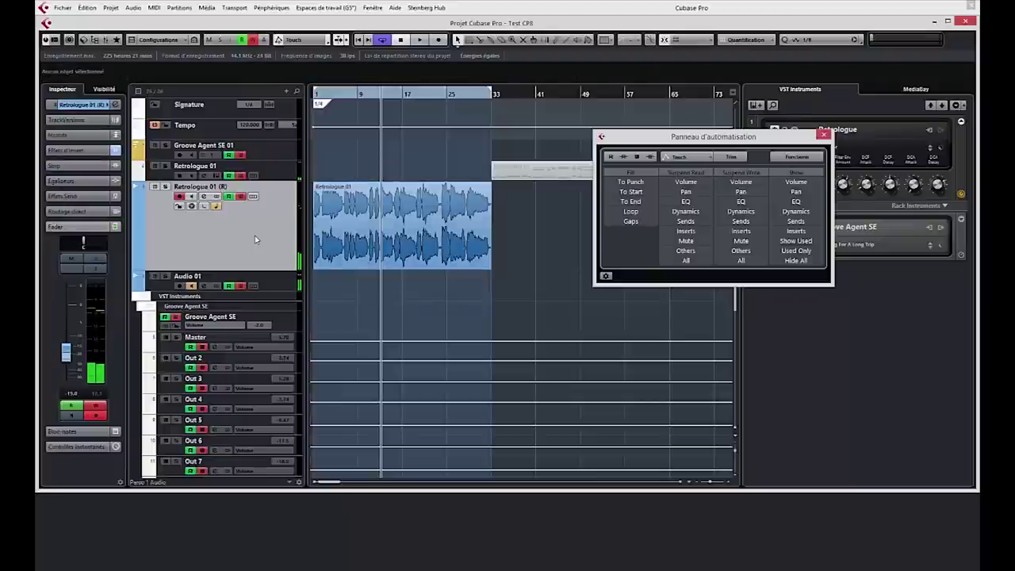
- Display all used automation and enlarge the Retrologue 01 (R) volume lane around bars 11 to 17
right_click(256, 240)
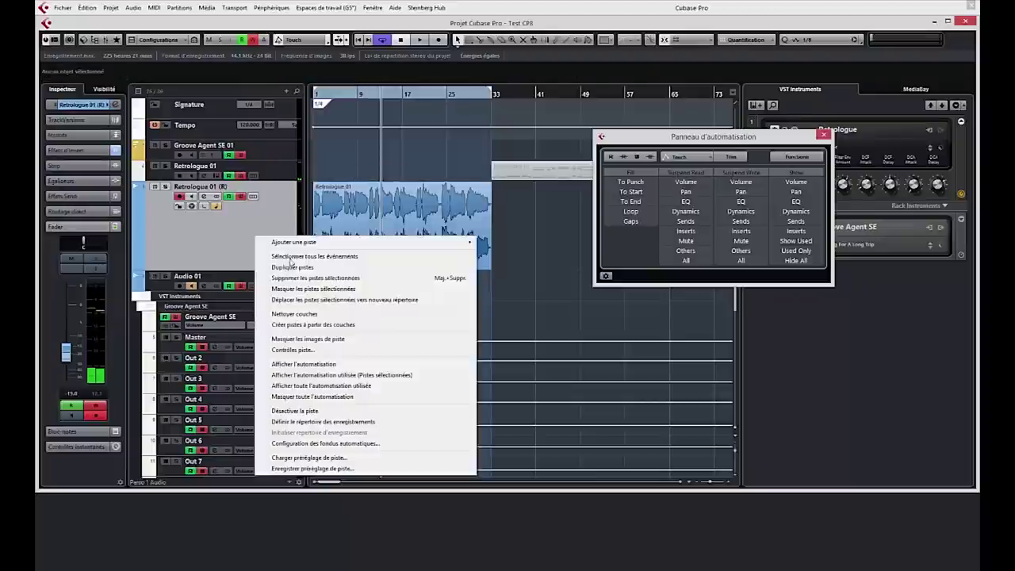
left_click(355, 387)
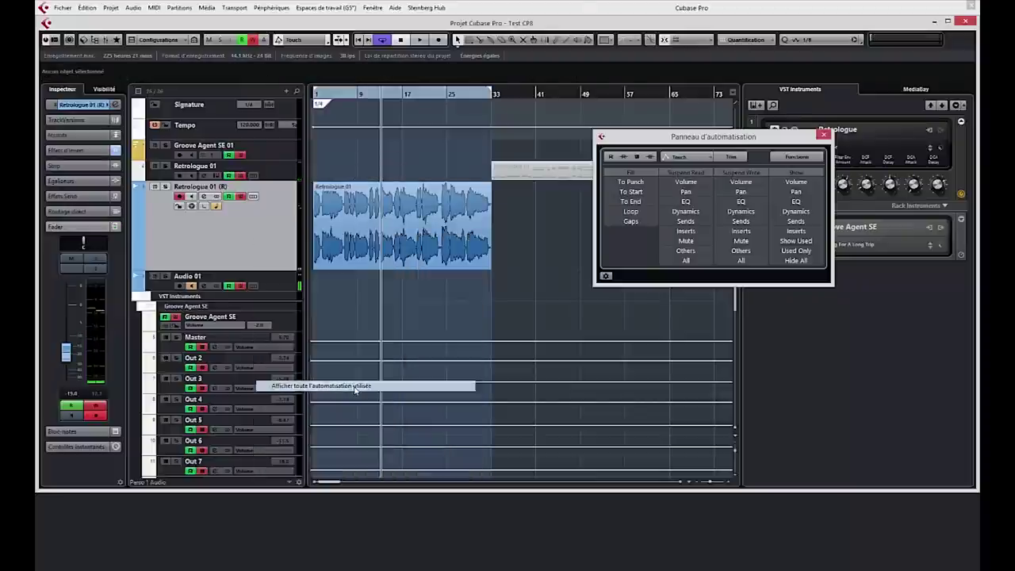
scroll(371, 279, "up", 3, "ctrl")
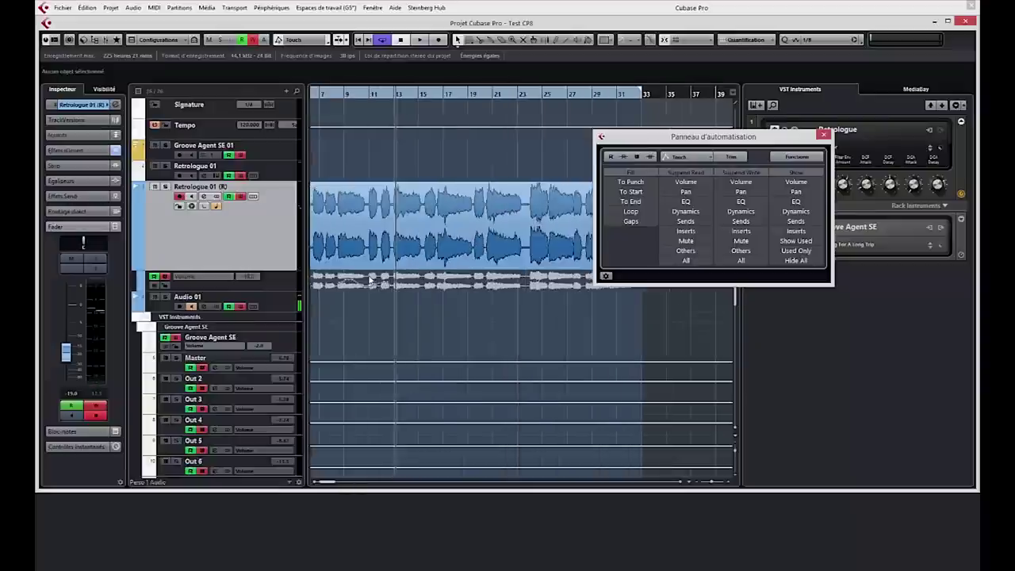
scroll(363, 290, "up", 4, "ctrl")
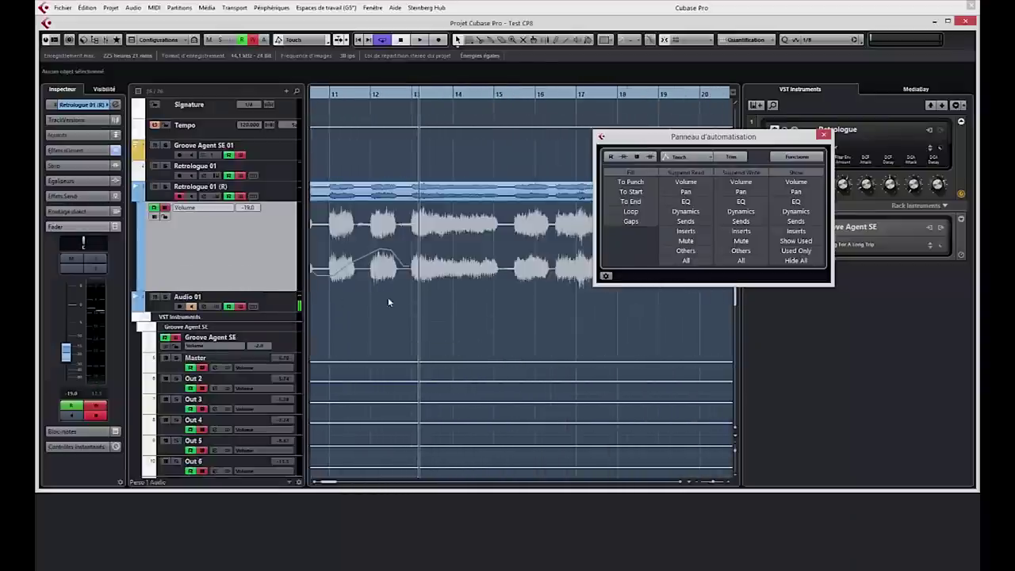
scroll(386, 251, "down", 5)
scroll(384, 242, "down", 3, "ctrl")
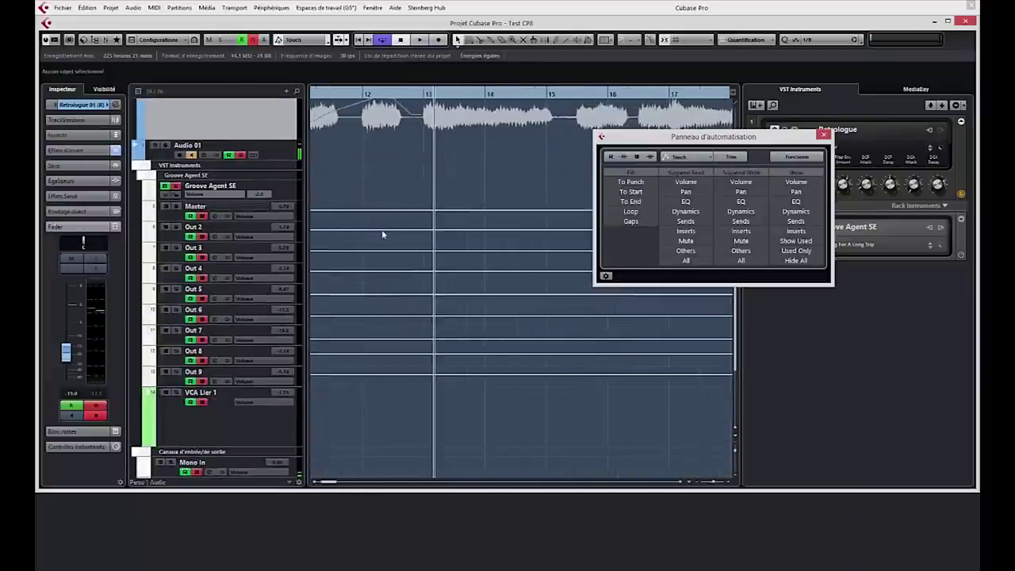
- Try adjusting the volume automation points around bars 12 and 13 in the Retrologue 01 (R) lane
left_click_drag(351, 155, 488, 185)
mouse_move(431, 143)
left_mouse_down()
mouse_move(412, 155)
mouse_move(419, 131)
mouse_move(433, 146)
mouse_move(422, 127)
left_mouse_up()
left_click(446, 176)
scroll(404, 204, "down", 2)
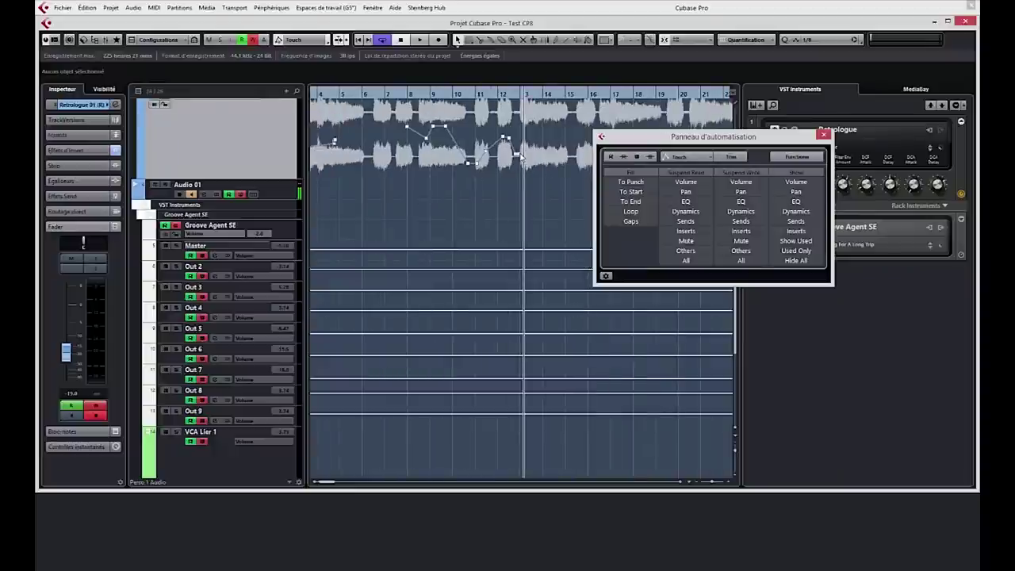
mouse_move(521, 156)
left_mouse_down()
mouse_move(534, 148)
mouse_move(526, 144)
mouse_move(530, 158)
mouse_move(532, 143)
left_mouse_up()
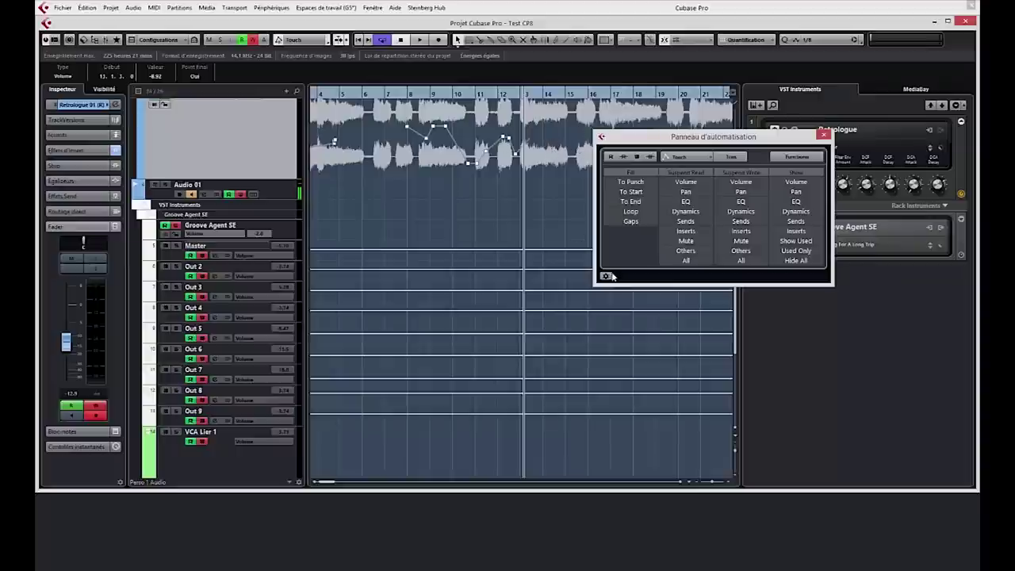
- Turn off the Usage des territoires vierges automation setting and delete the automation of the selected track
left_click(607, 276)
left_click(611, 230)
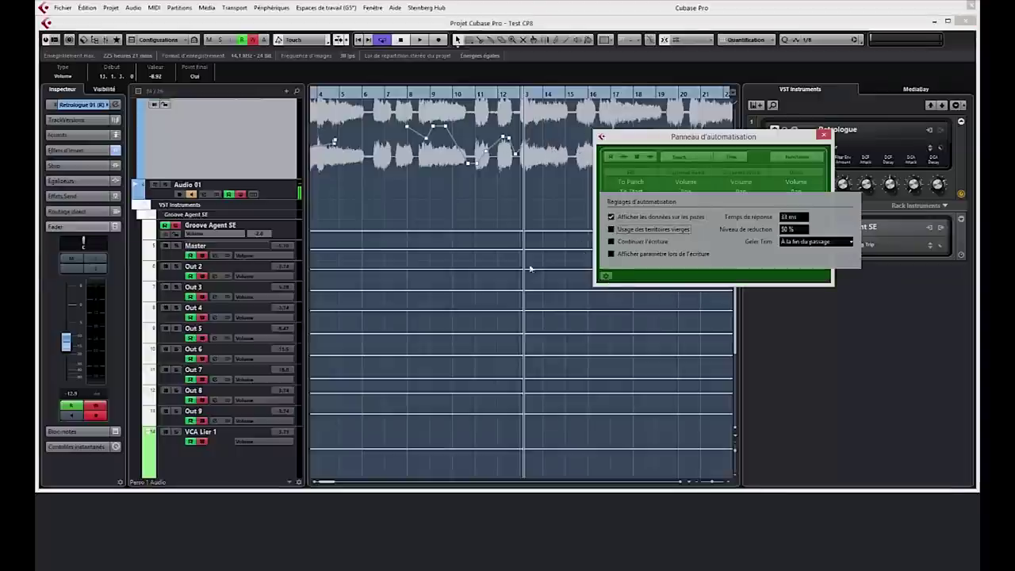
left_click(441, 209)
left_click(797, 157)
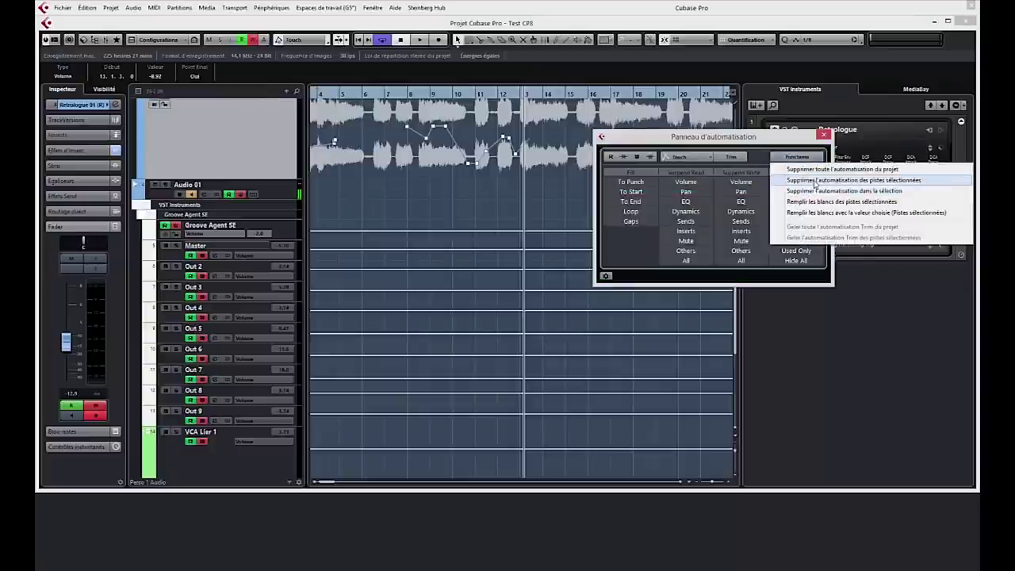
left_click(815, 182)
- Record a new pass of volume fader automation on Retrologue 01 (R) from bar 1 to about bar 8
key("Home")
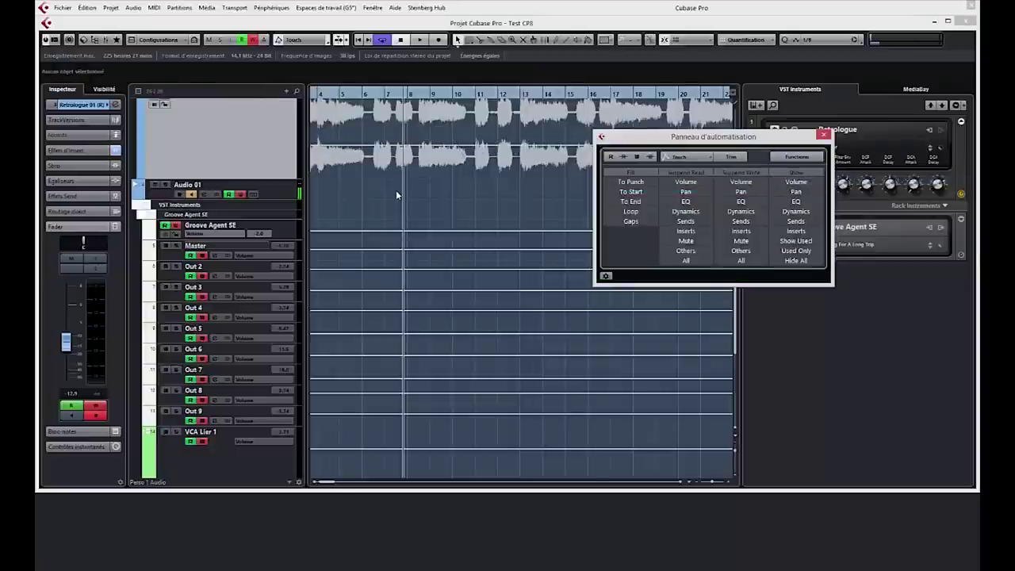
key("space")
left_click_drag(63, 347, 84, 342)
key("space")
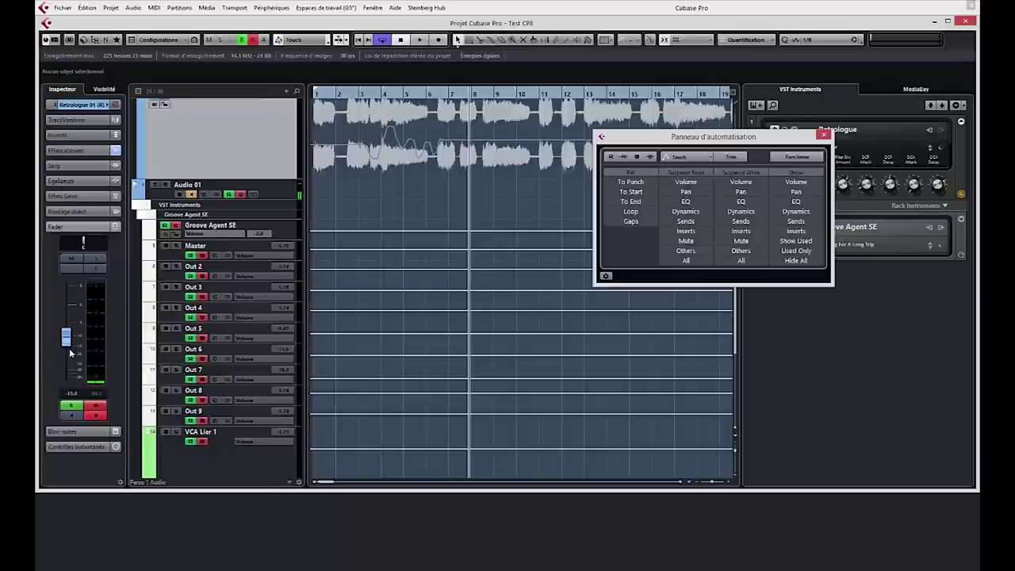
- Keep Usage des territoires vierges off and record more volume automation on Retrologue 01 (R) from about bar 8 to bar 12
left_click(605, 277)
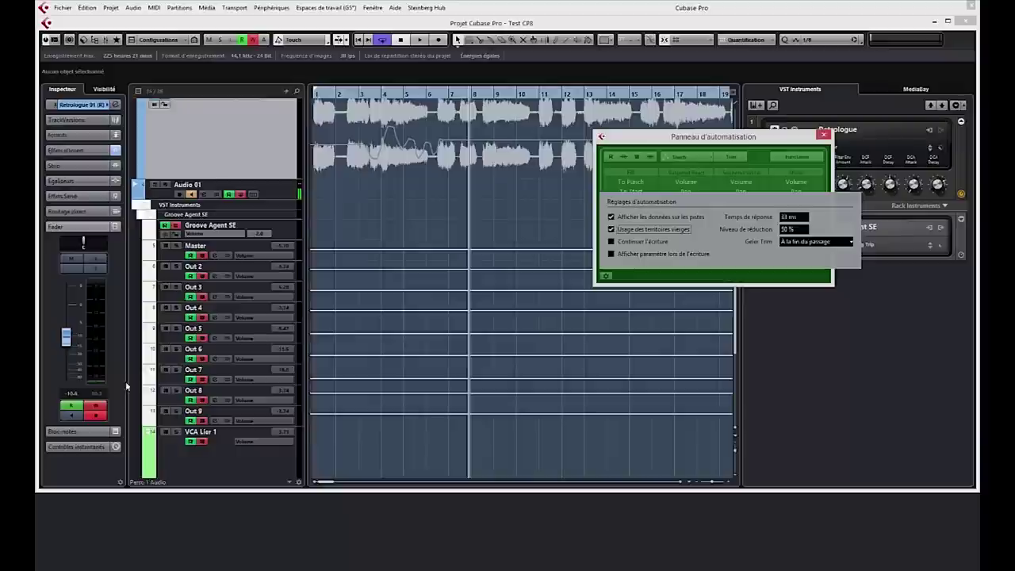
key("space")
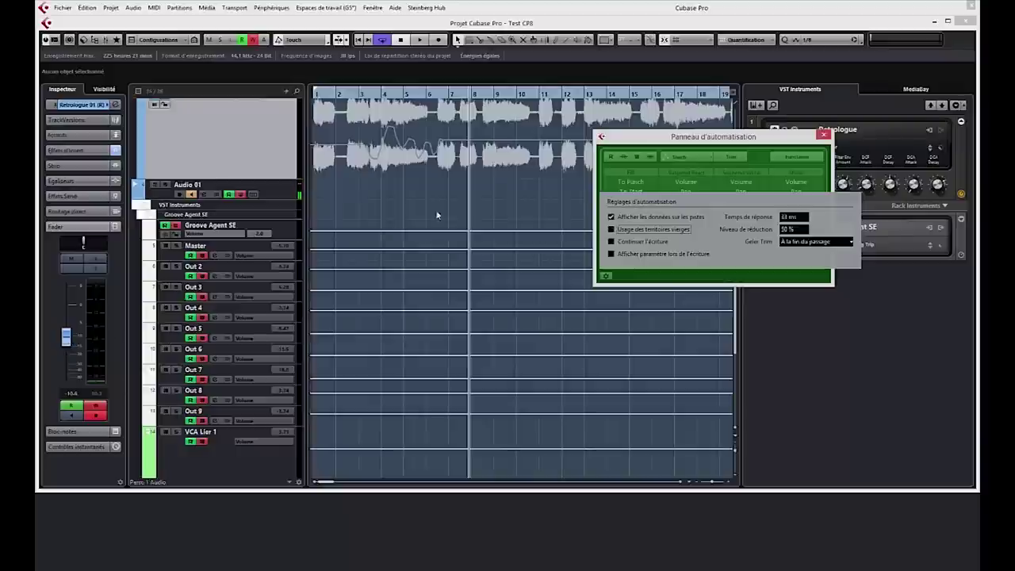
left_click(414, 218)
mouse_move(69, 339)
left_mouse_down()
mouse_move(69, 323)
mouse_move(70, 342)
left_mouse_up()
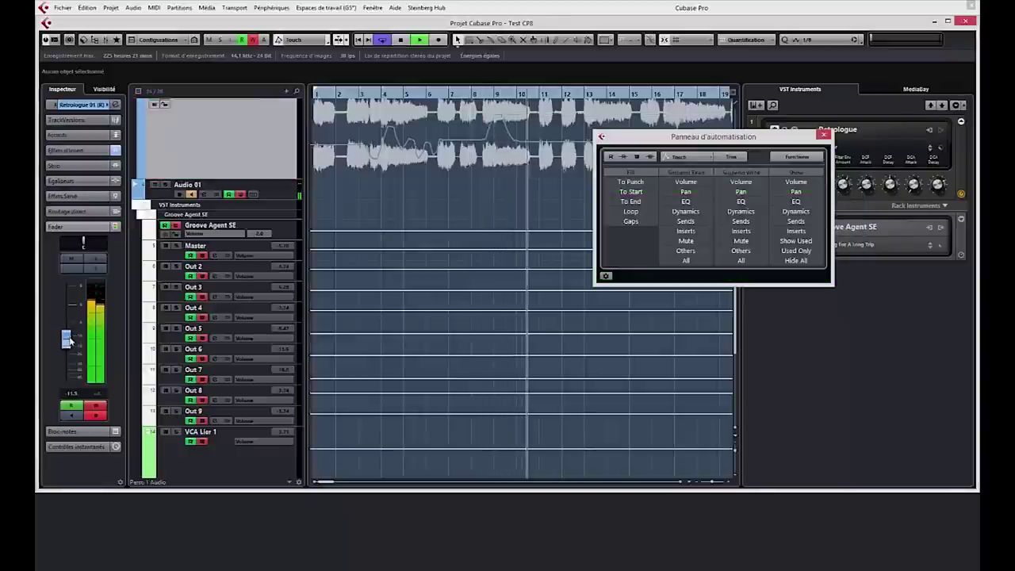
- Turn on Usage des territoires vierges and record volume moves on Retrologue 01 (R) from about bar 12 to bar 14
left_click(605, 277)
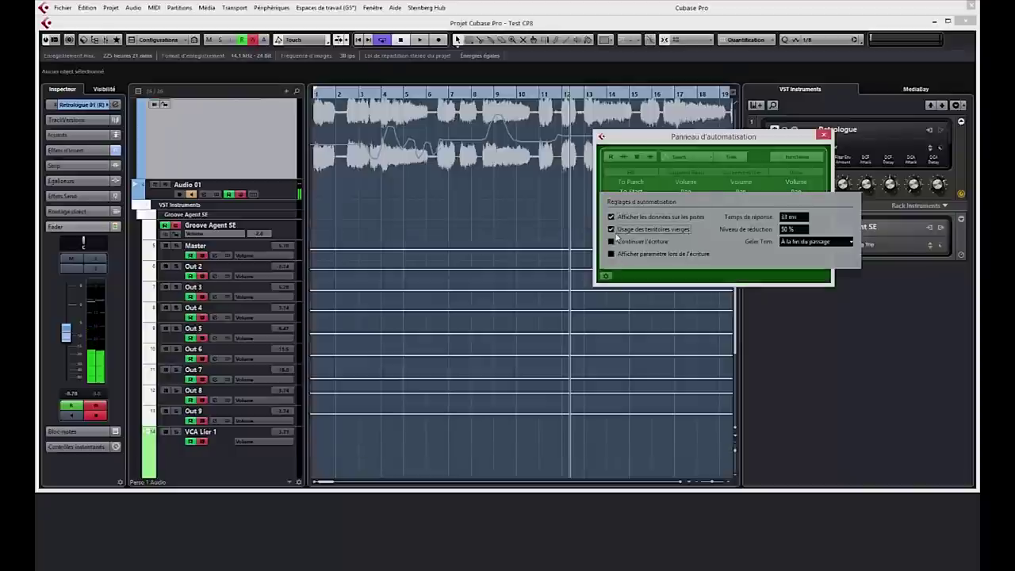
left_click(563, 220)
left_click(522, 157)
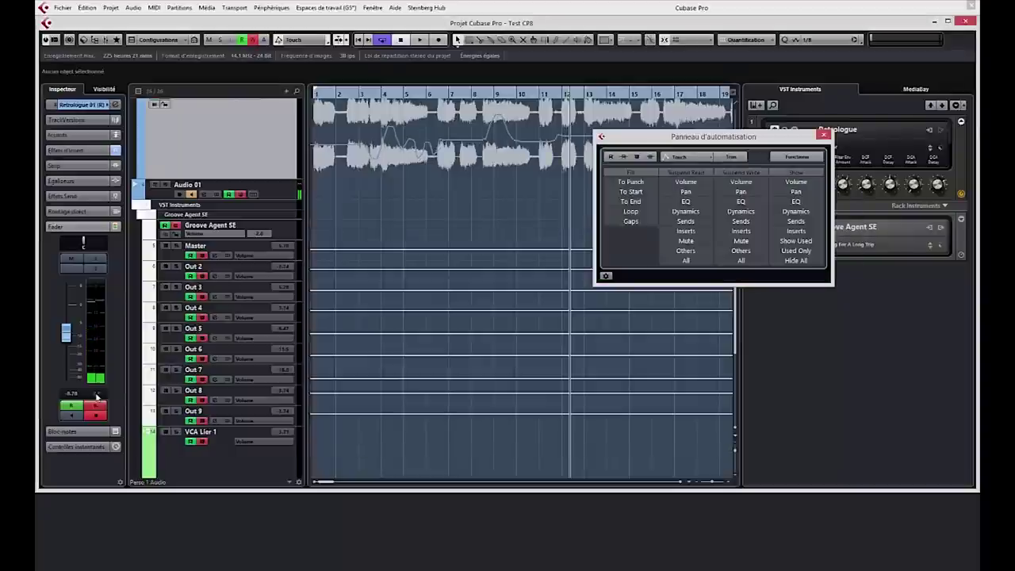
key("space")
left_click_drag(66, 335, 66, 330)
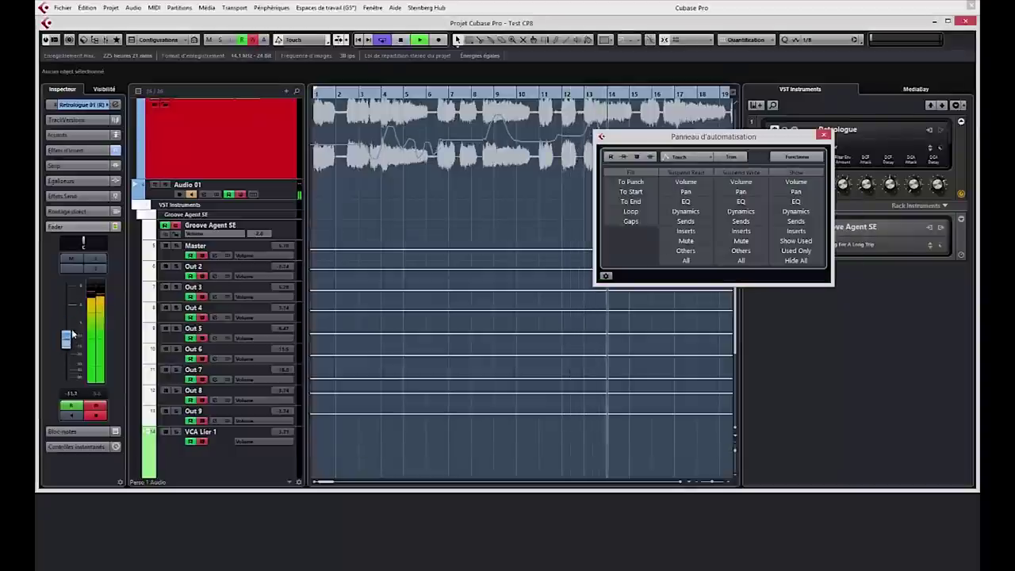
- Move the automation panel off the volume lane, then select and delete all the recorded volume points on Retrologue 01 (R)
left_click(606, 276)
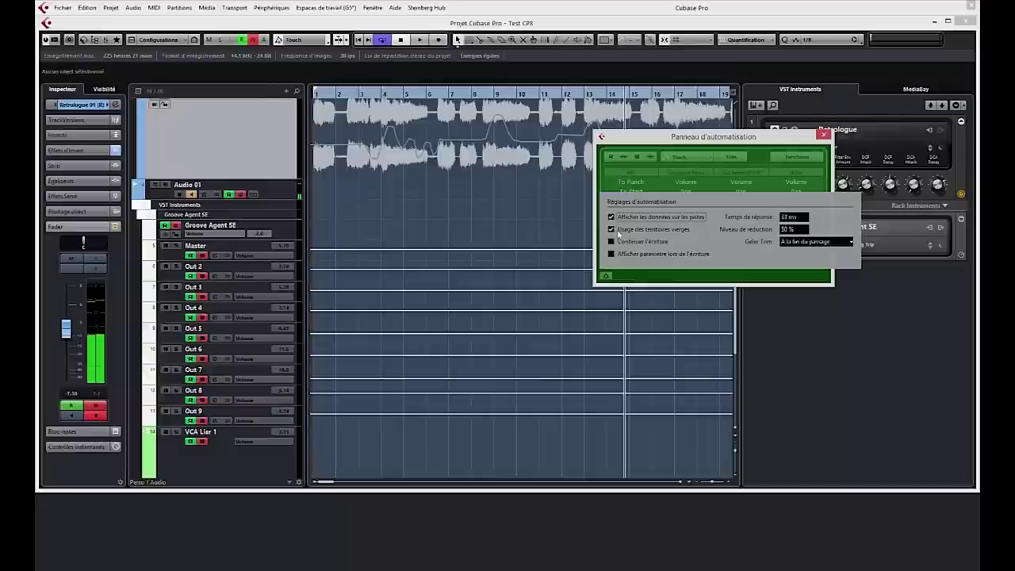
left_click_drag(640, 136, 652, 223)
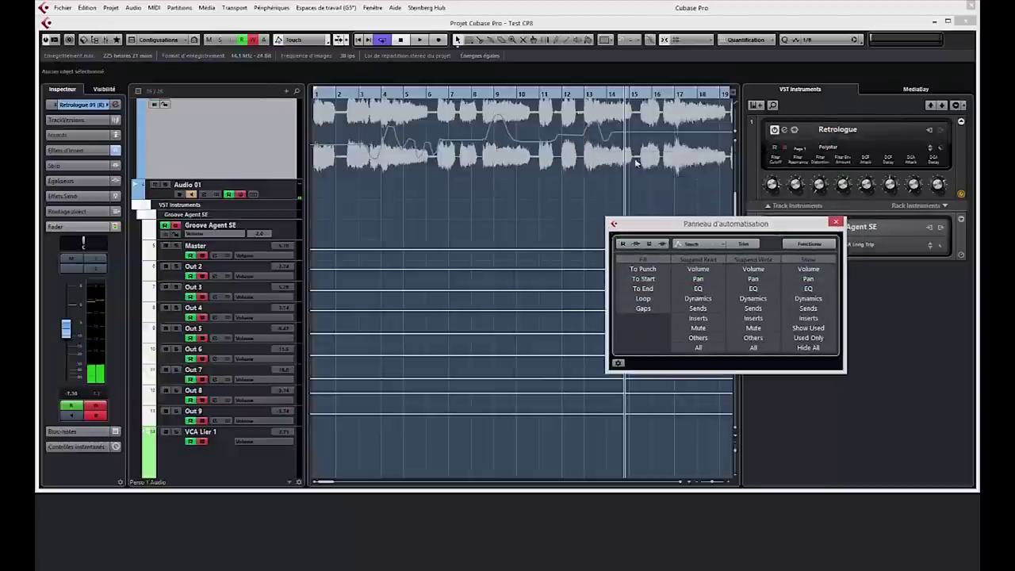
left_click(652, 134)
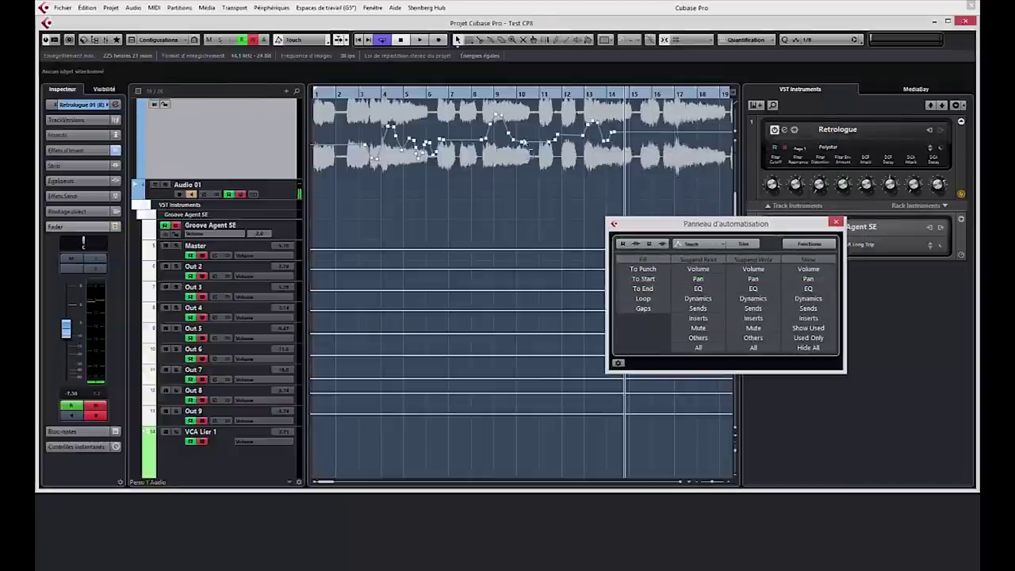
left_click_drag(653, 190, 331, 103)
key("Delete")
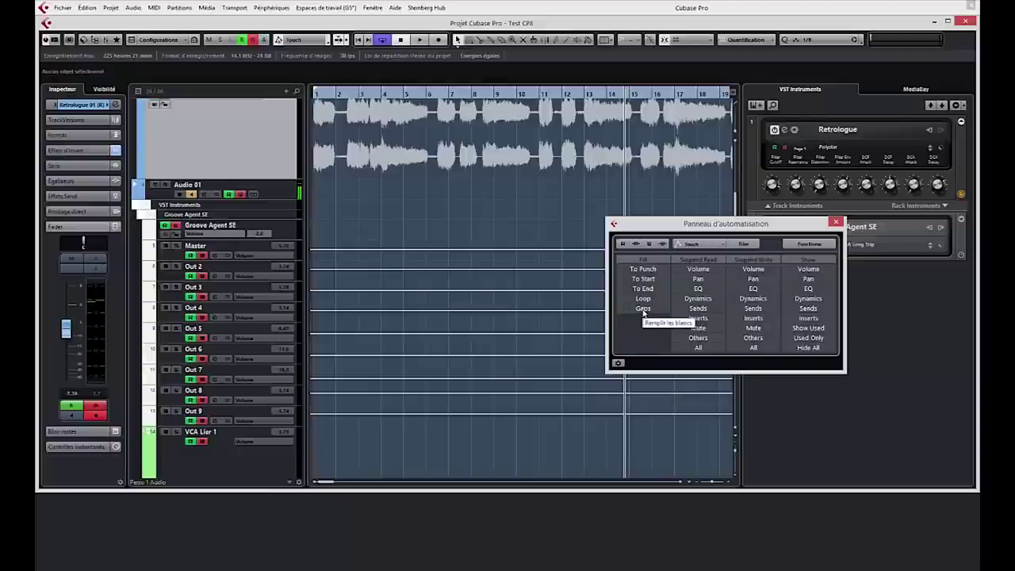
- Close the automation panel and open the MixConsole
left_click(618, 363)
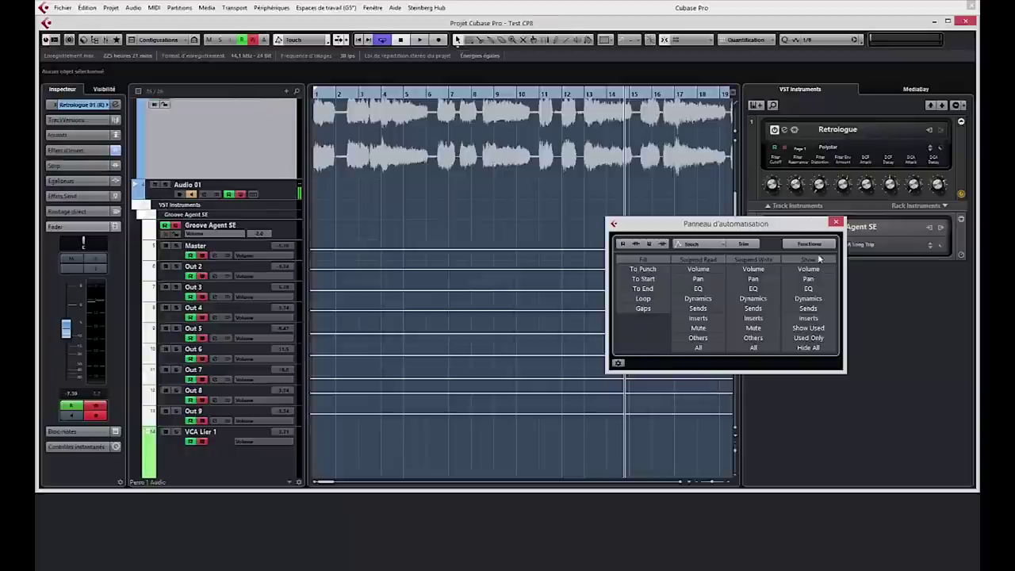
left_click(836, 222)
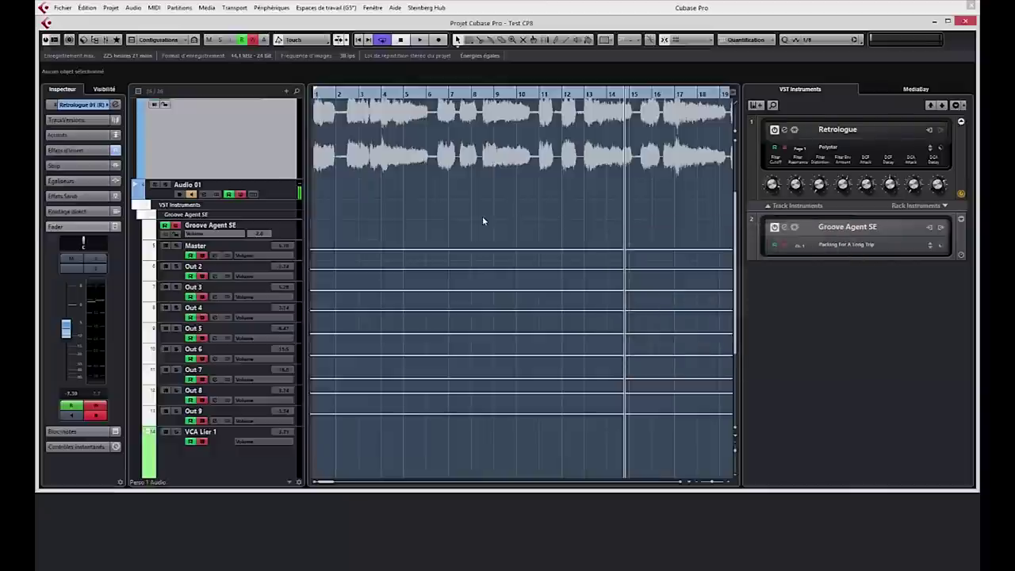
left_click(272, 8)
left_click(294, 65)
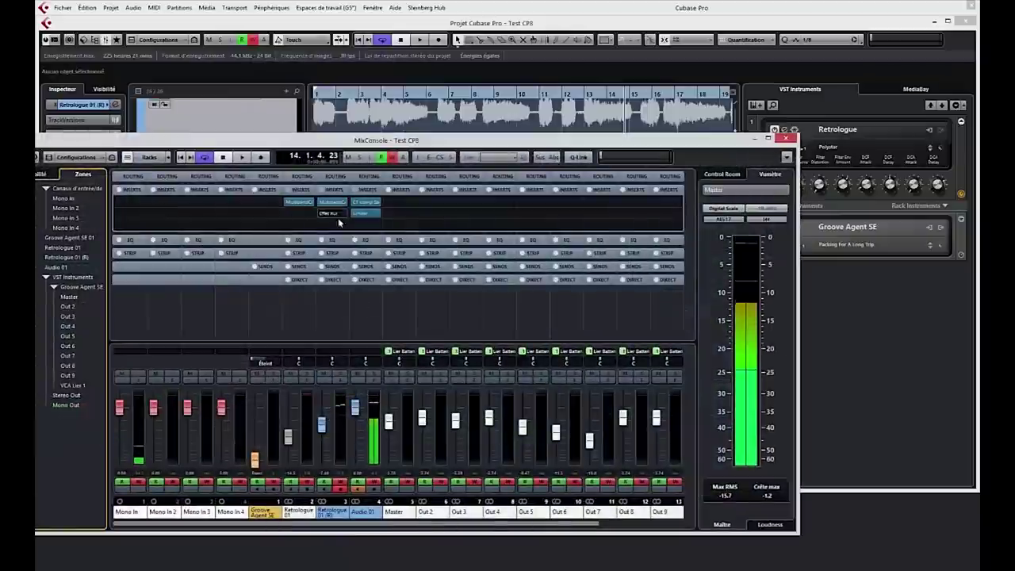
- Expand the MixConsole's Routing rack and show the Meter Bridge, leaving the Aperçu voie section hidden
left_click(335, 176)
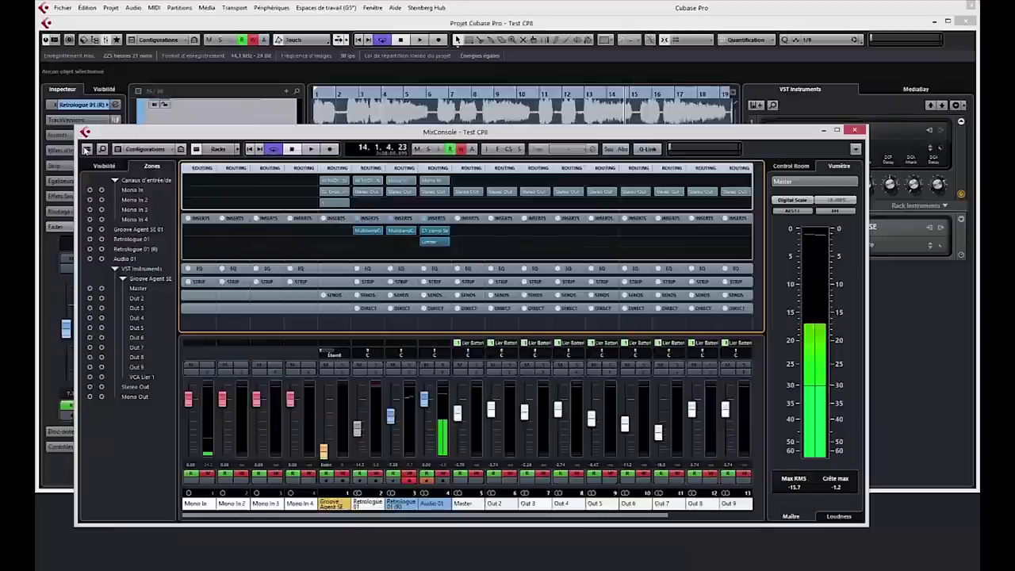
left_click(86, 149)
left_click(146, 174)
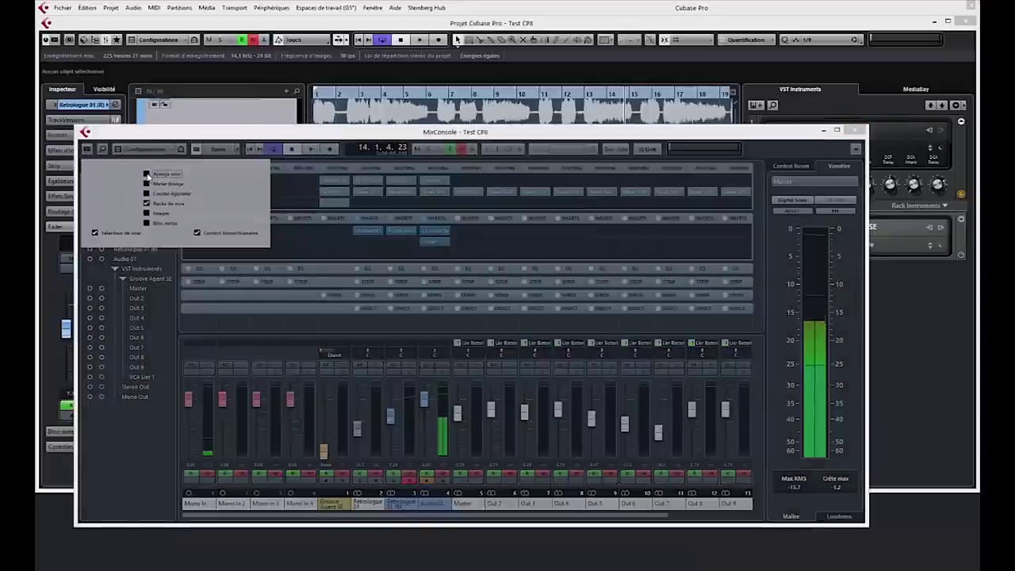
left_click(146, 183)
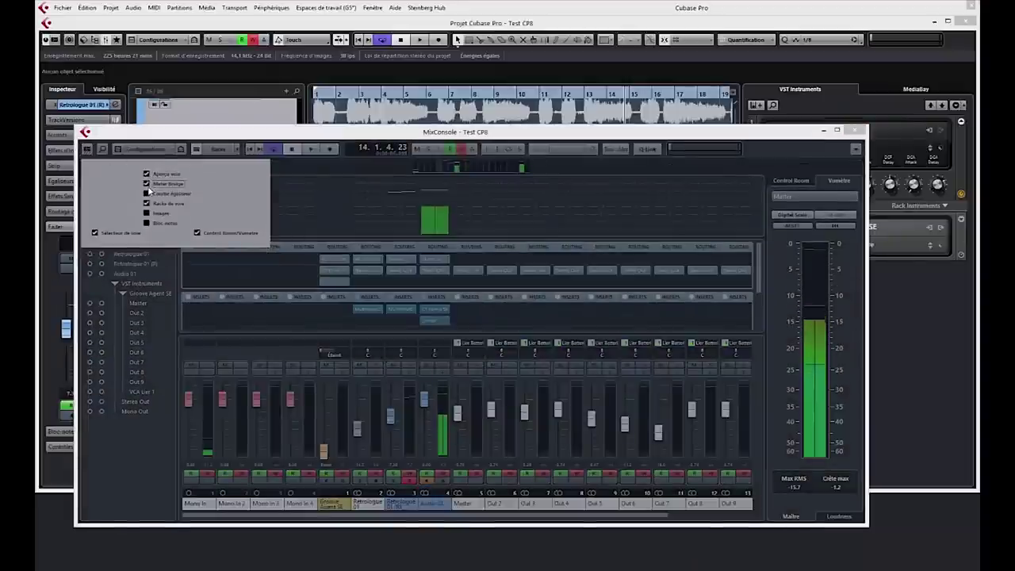
left_click(147, 173)
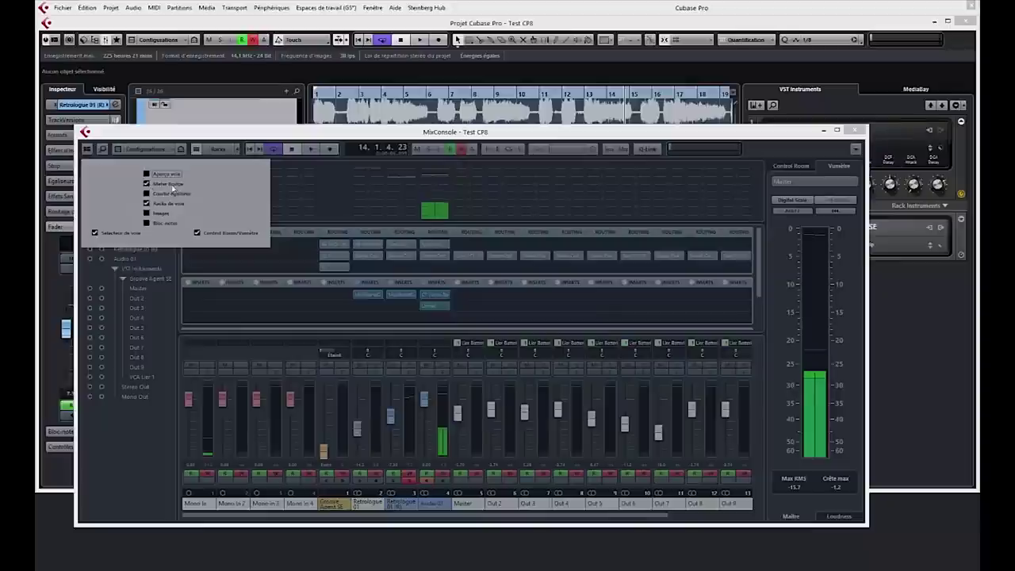
left_click(537, 136)
- Turn off automation Read and Write for all channels and set the meter bridge's meter type to Wave
left_click(460, 150)
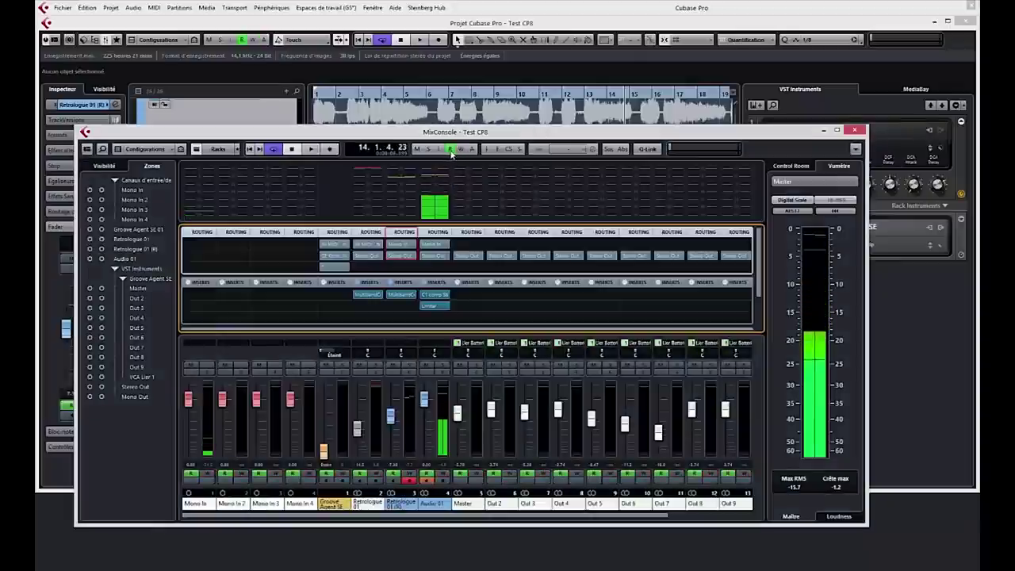
right_click(434, 192)
mouse_move(547, 195)
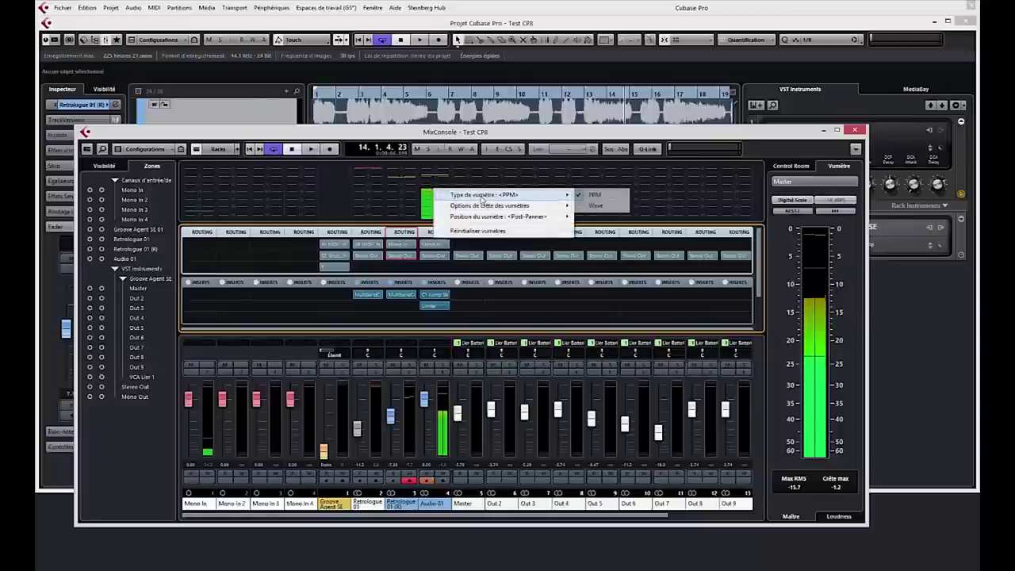
left_click(597, 206)
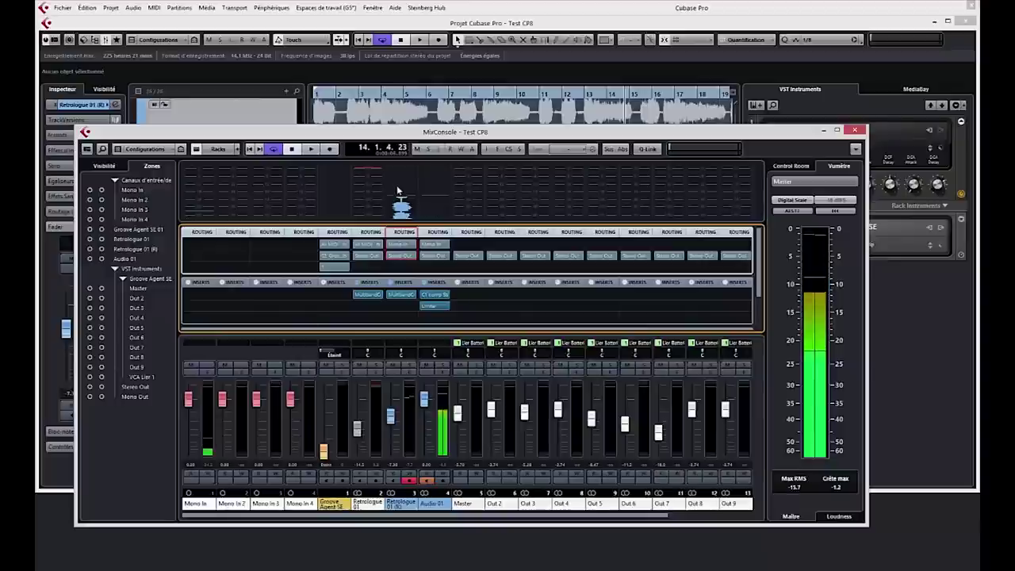
- Play the project in short passes to view the Wave meters, then close the MixConsole
key("space")
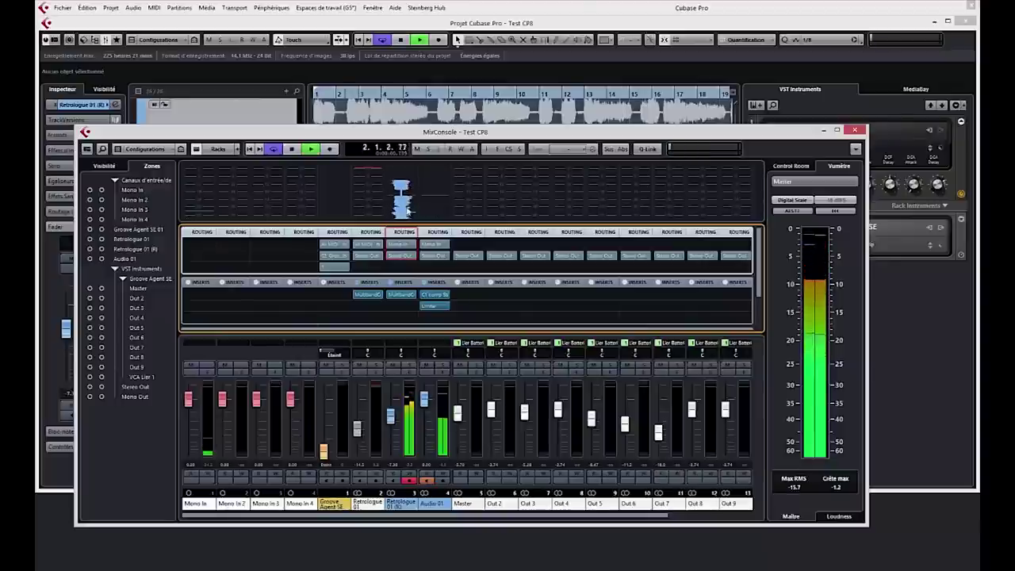
key("space")
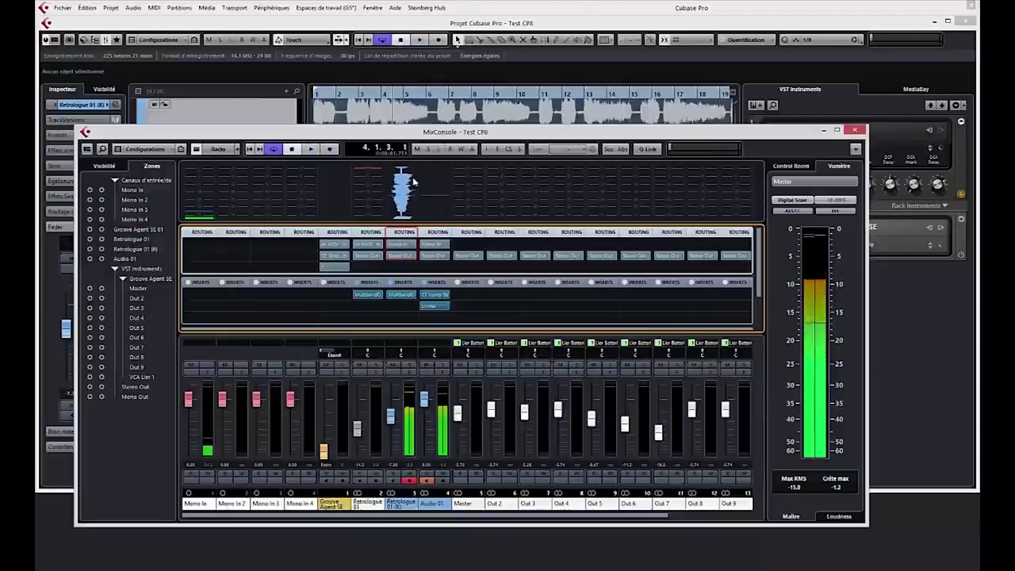
key("space")
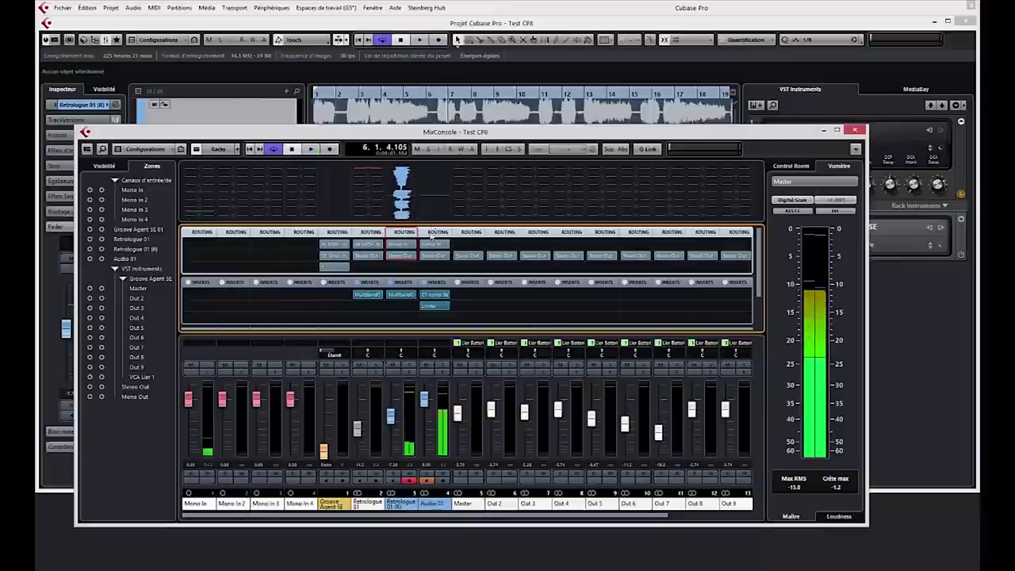
left_click(856, 131)
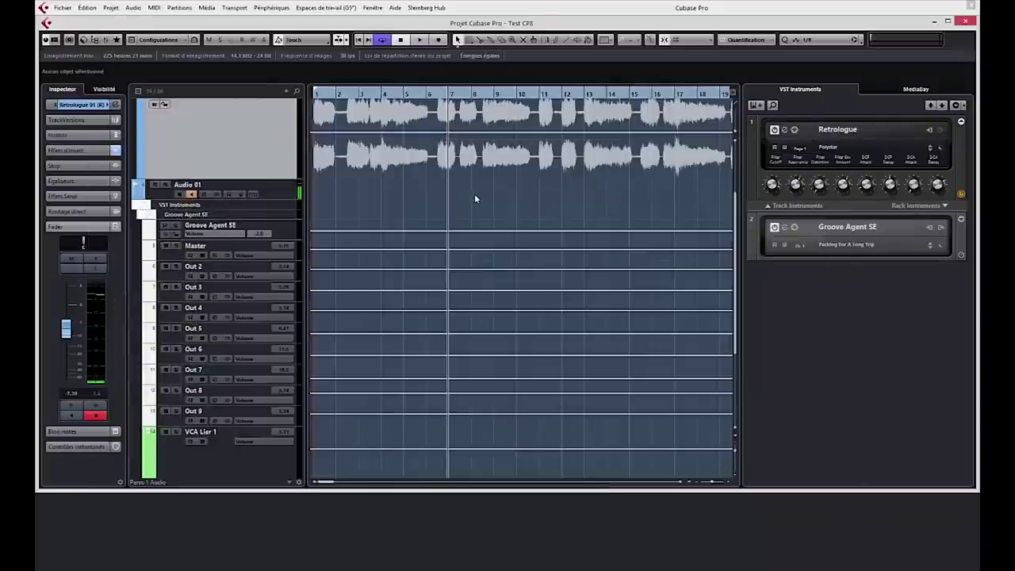
- Examine the ASIO-Guard options under Système audio VST in Configuration des périphériques, then close the dialog
left_click(317, 8)
mouse_move(271, 8)
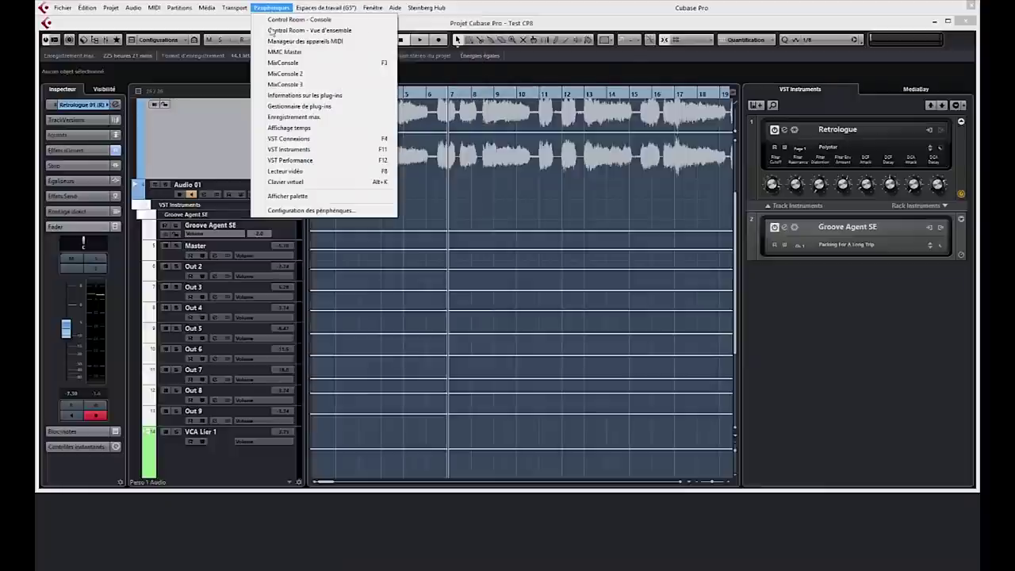
left_click(309, 210)
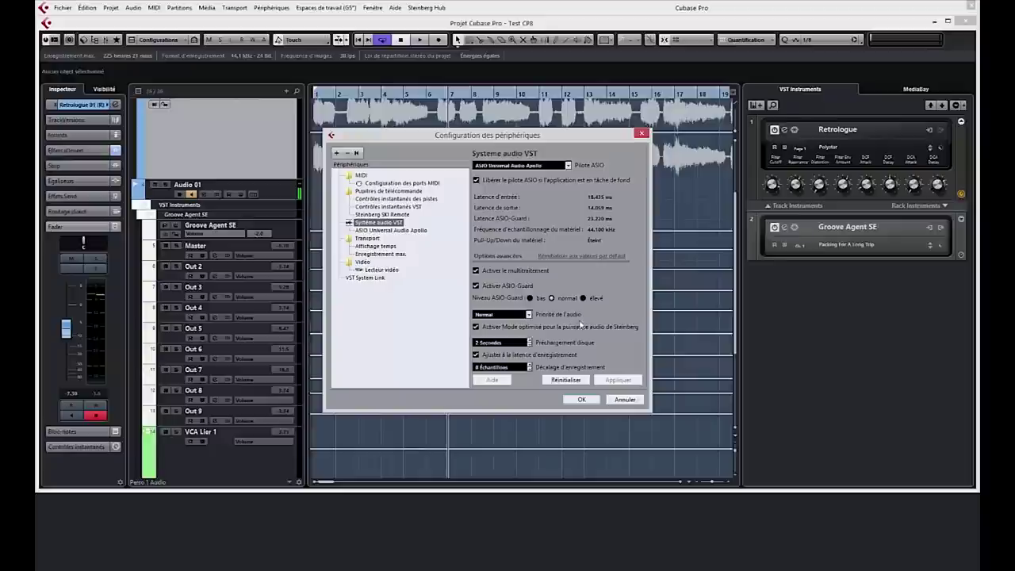
left_click(580, 400)
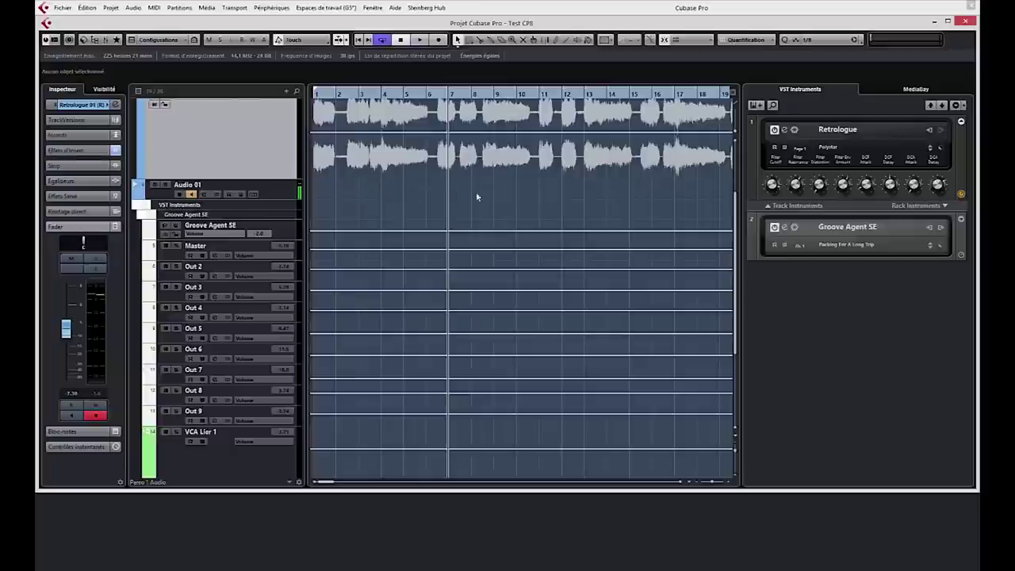
left_click_drag(409, 192, 337, 191)
left_click_drag(414, 190, 332, 188)
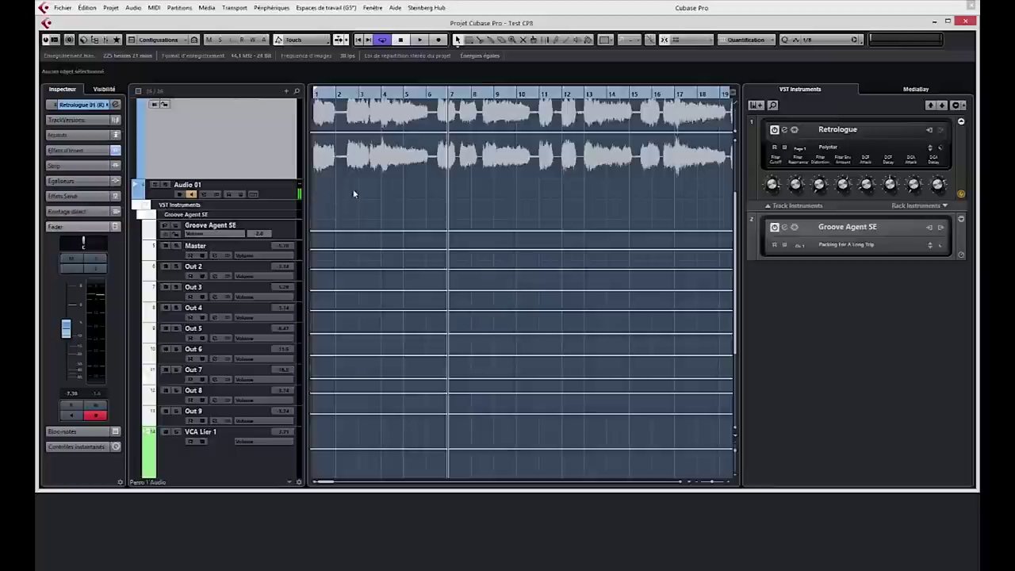
- Open the Gestionnaire de plug-ins and view the options for creating and sorting plug-in collections
left_click(276, 11)
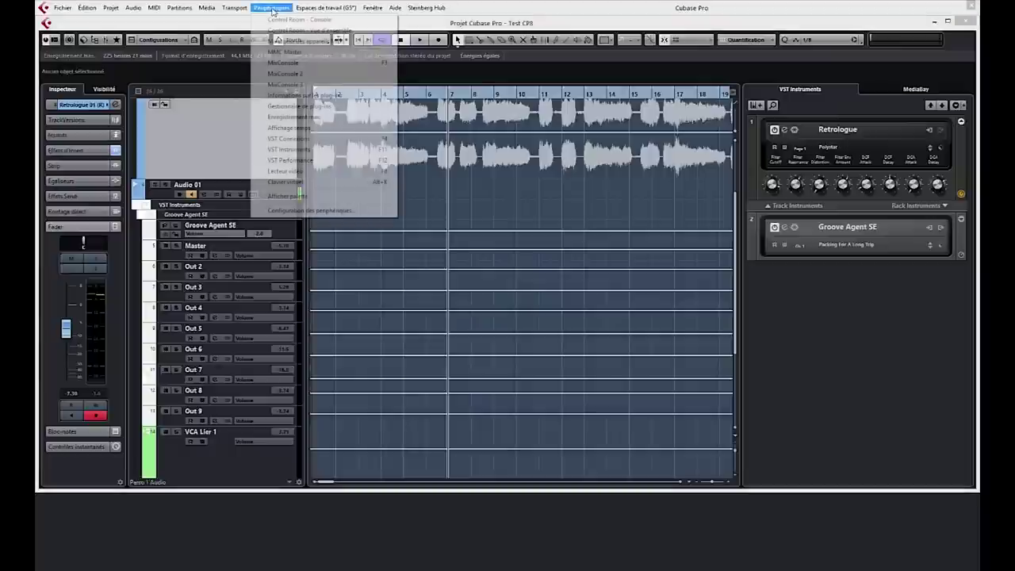
left_click(306, 106)
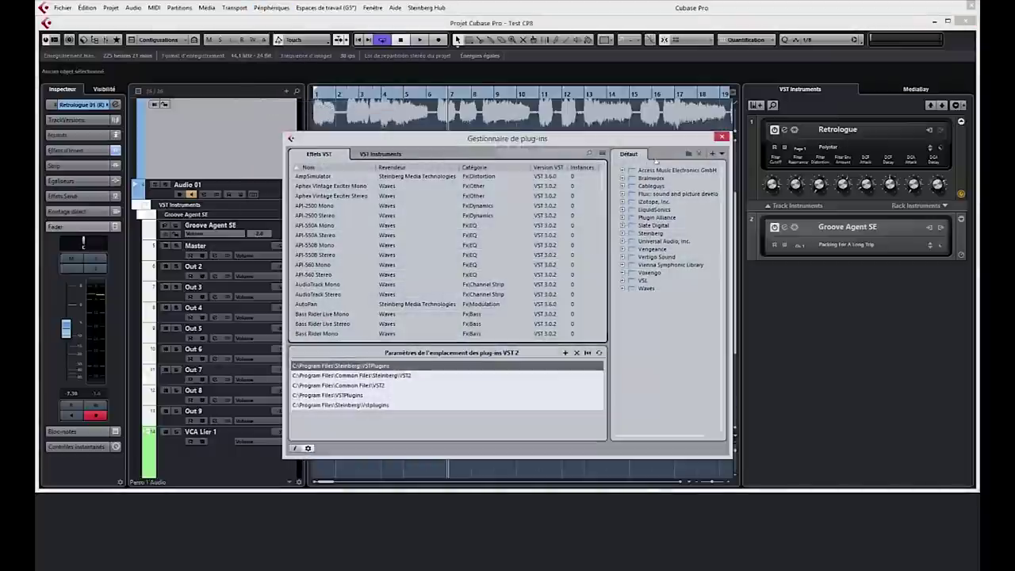
left_click(722, 153)
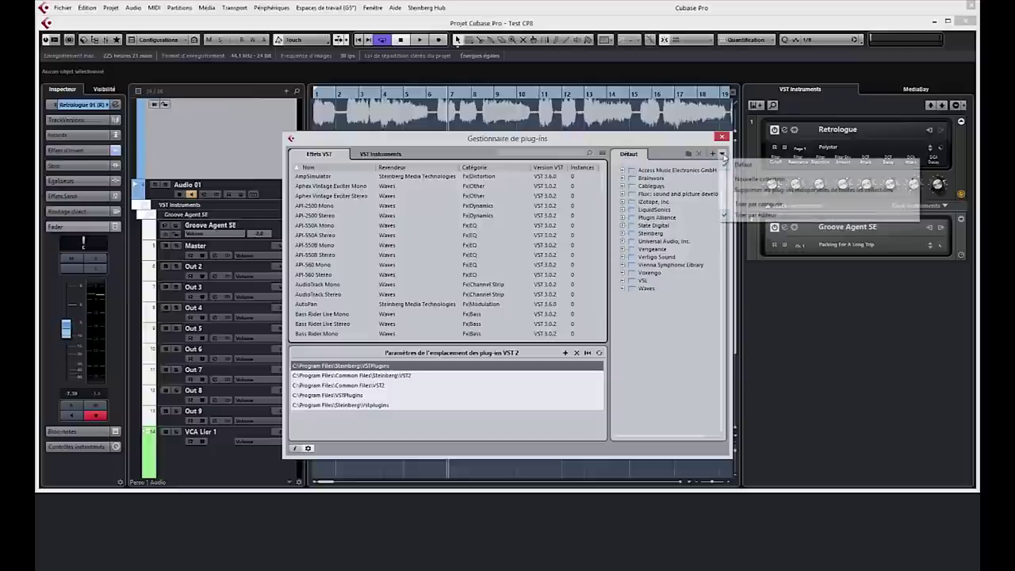
mouse_move(746, 181)
left_click(650, 329)
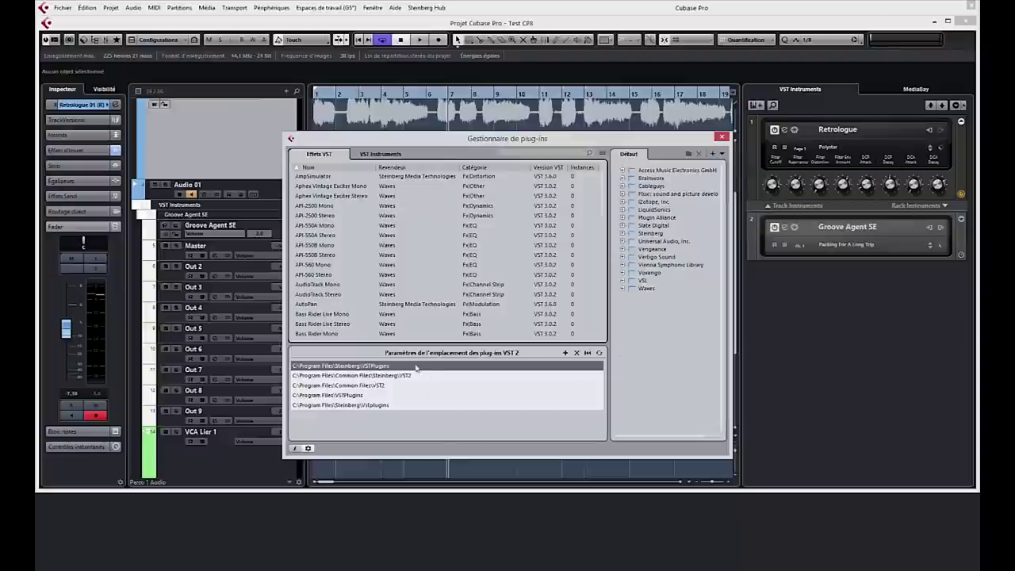
- Look through the Effets VST and VST Instruments plug-in lists, then close the Gestionnaire de plug-ins
key("ctrl")
key("ctrl")
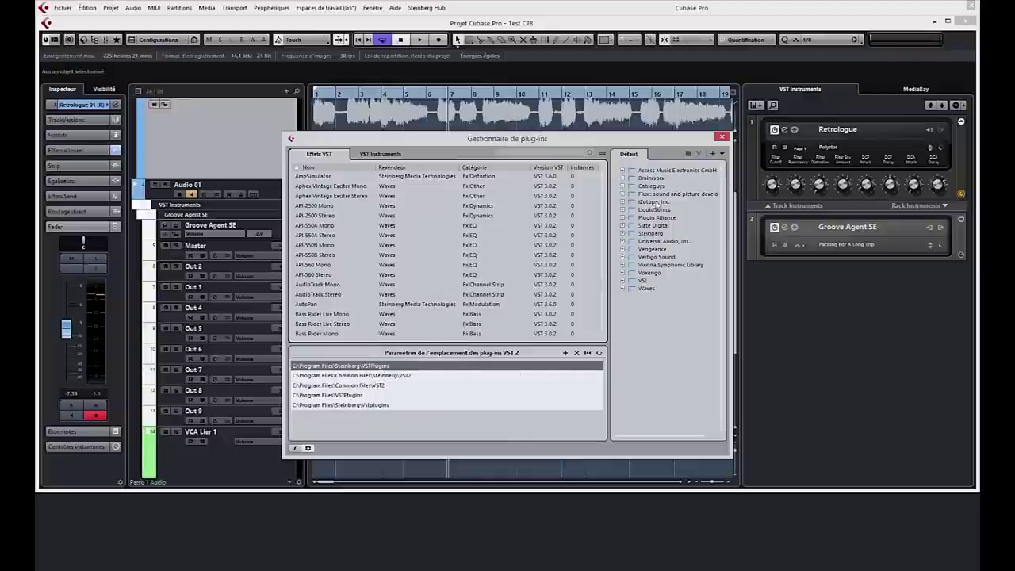
scroll(487, 255, "down", 3)
left_click(388, 156)
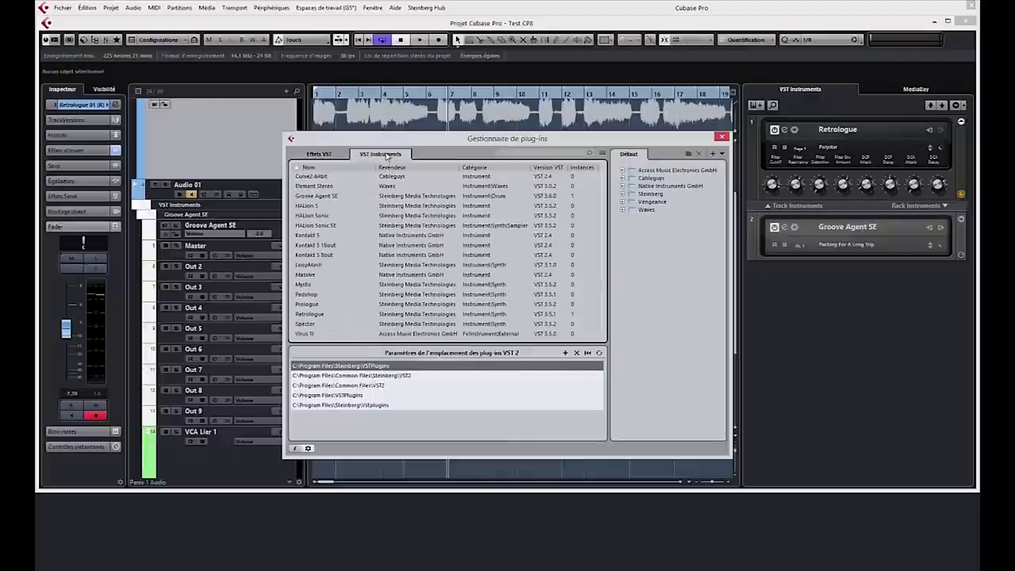
left_click(327, 155)
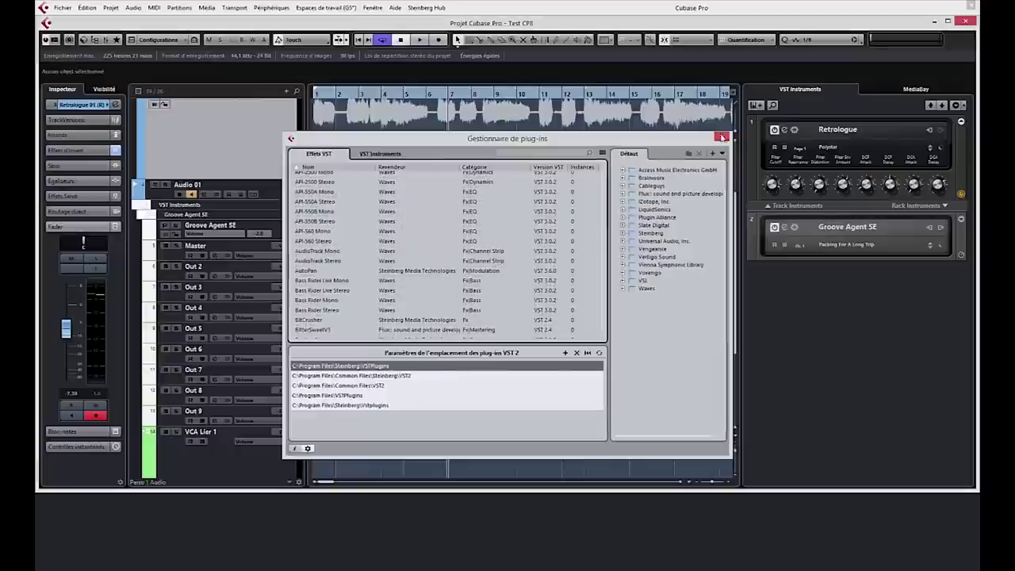
left_click(723, 137)
scroll(464, 193, "up", 3)
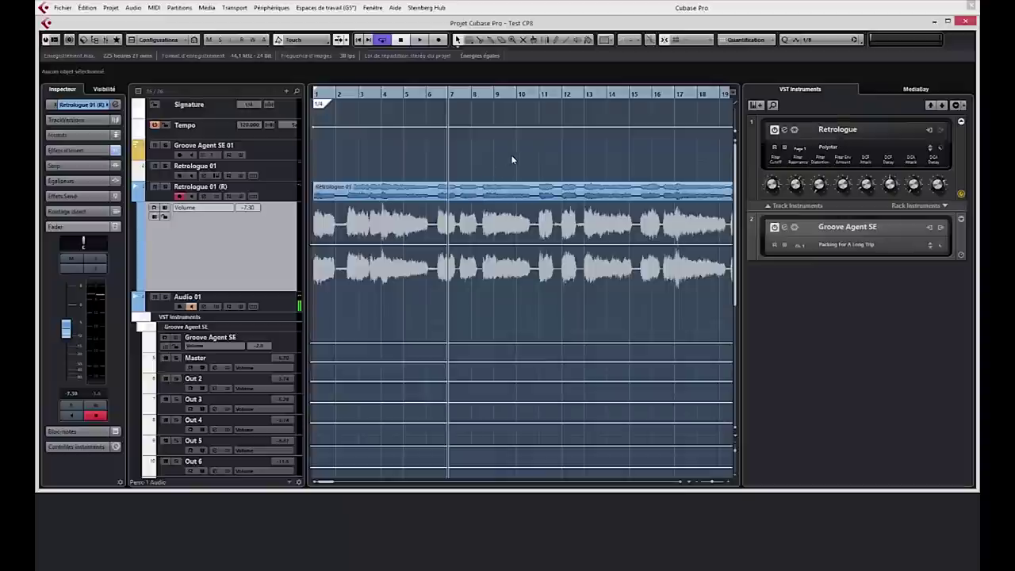
left_click_drag(511, 155, 352, 151)
left_click_drag(486, 150, 339, 145)
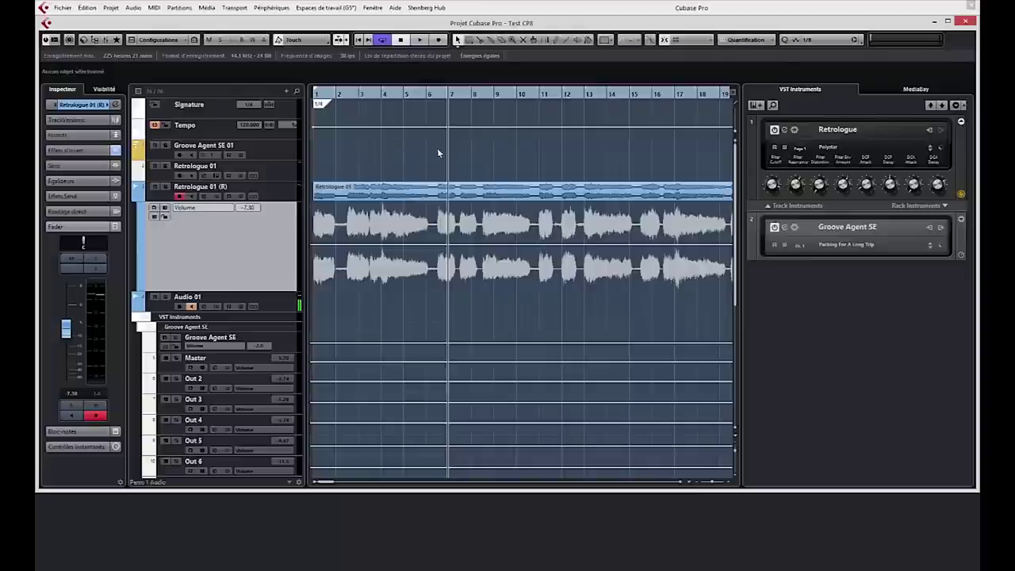
left_click_drag(465, 156, 345, 147)
left_click_drag(463, 147, 348, 148)
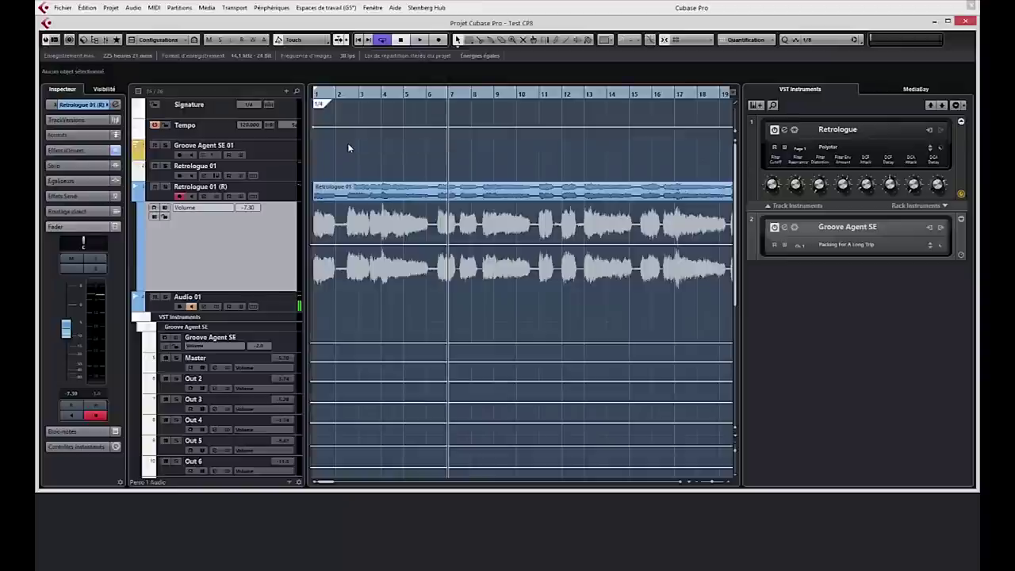
left_click_drag(410, 154, 344, 149)
left_click_drag(483, 147, 350, 149)
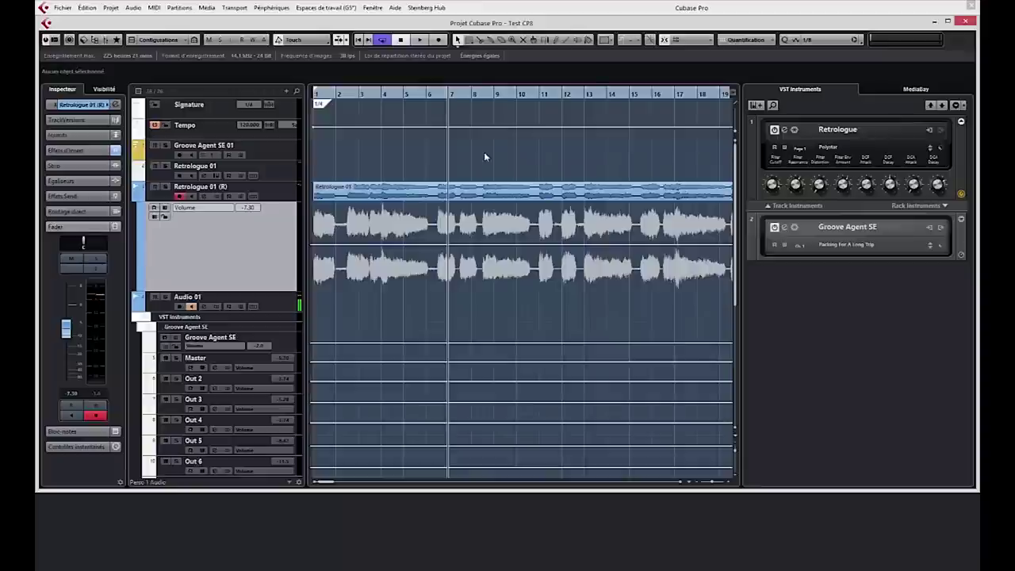
left_click_drag(484, 151, 344, 144)
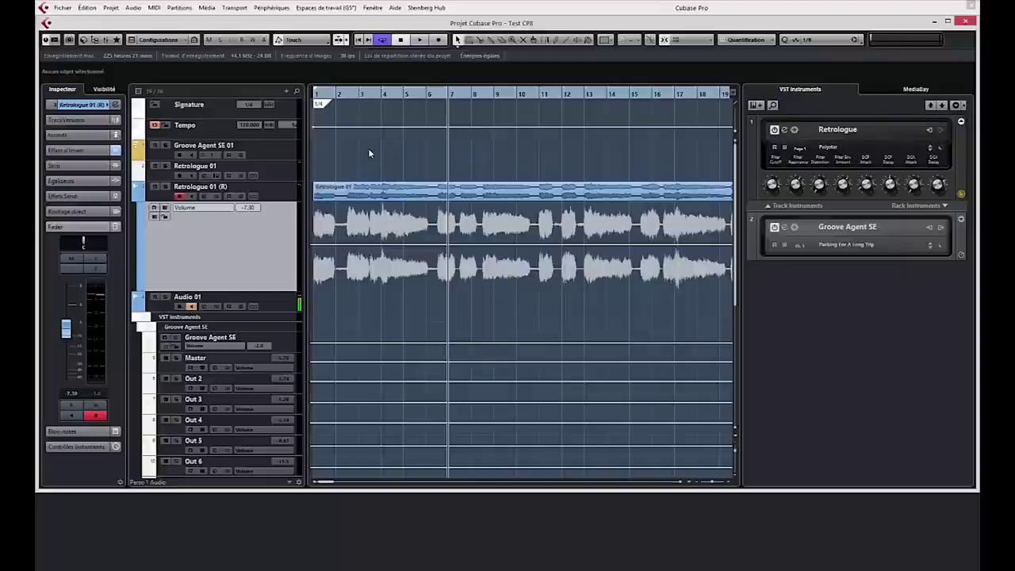